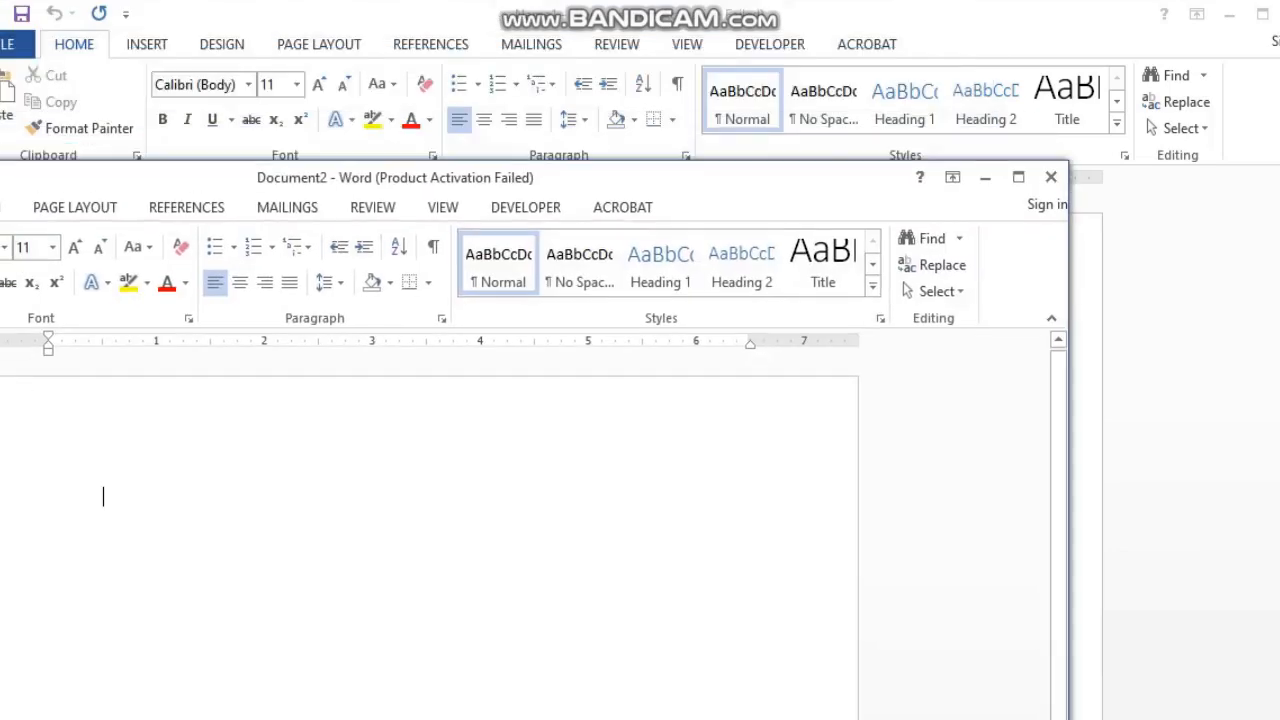
- Close Document2 without saving it and switch back to the document with the large bold title text
left_click(1050, 180)
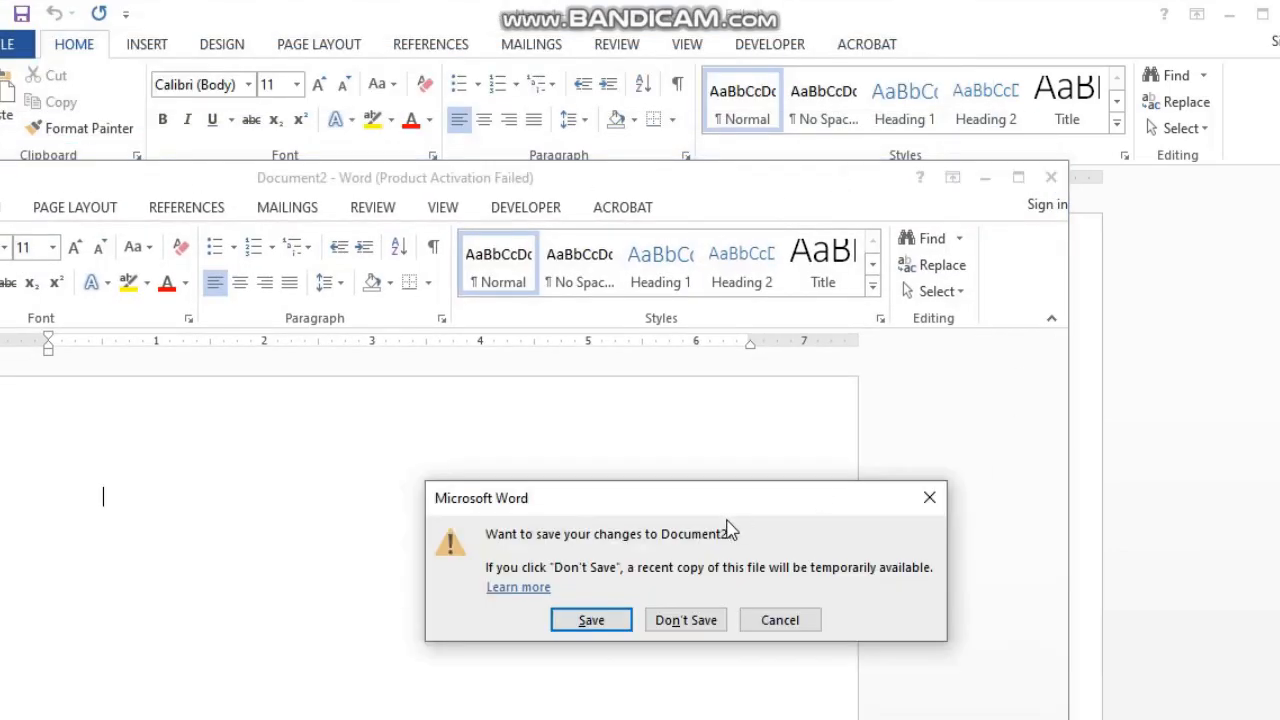
left_click(686, 620)
key("alt+Tab")
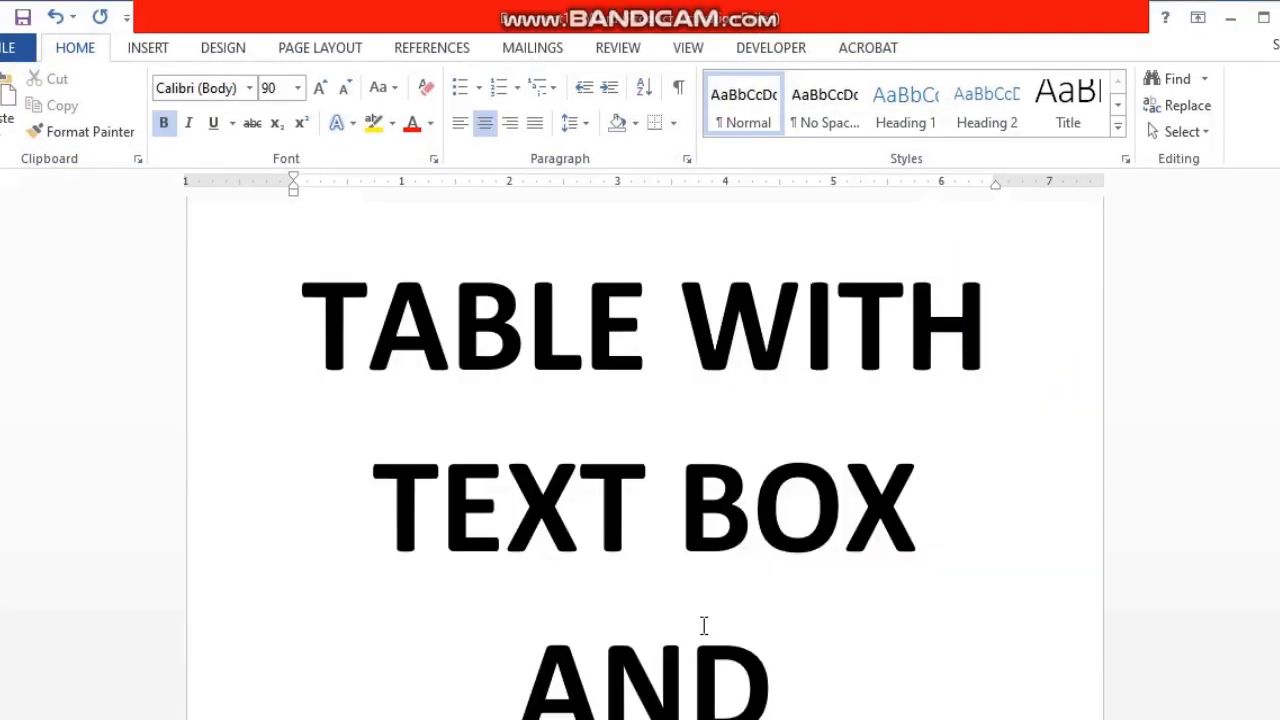
- Delete all of the document's content and add blank lines at the start of the page
key("ctrl+a")
key("Delete")
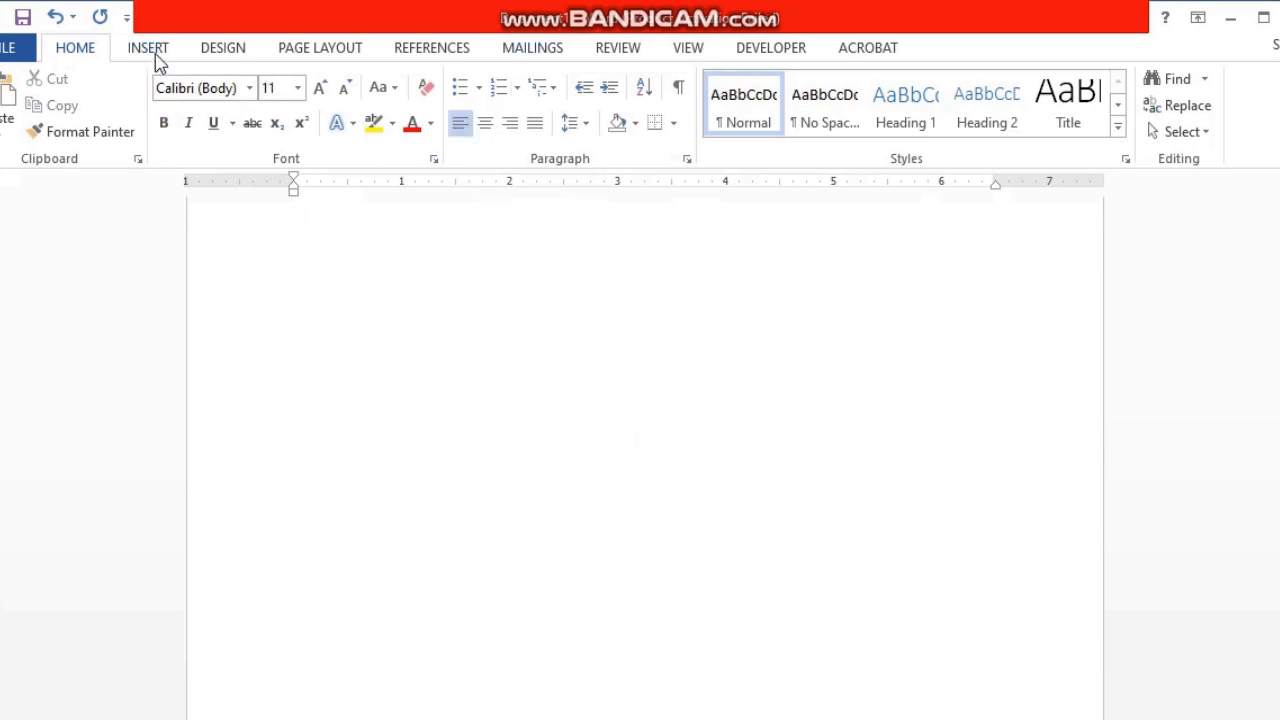
key("Return")
scroll(645, 458, "up", 3)
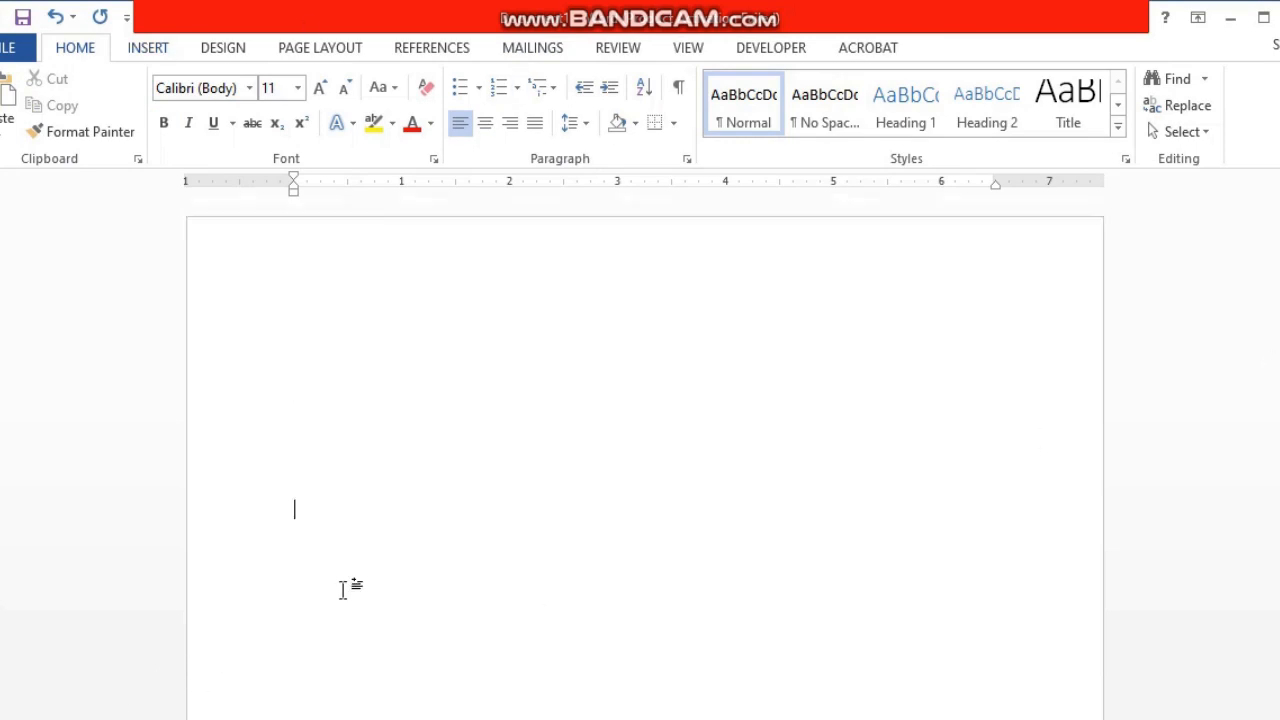
- Insert a table with four columns and one row at the cursor
left_click(151, 52)
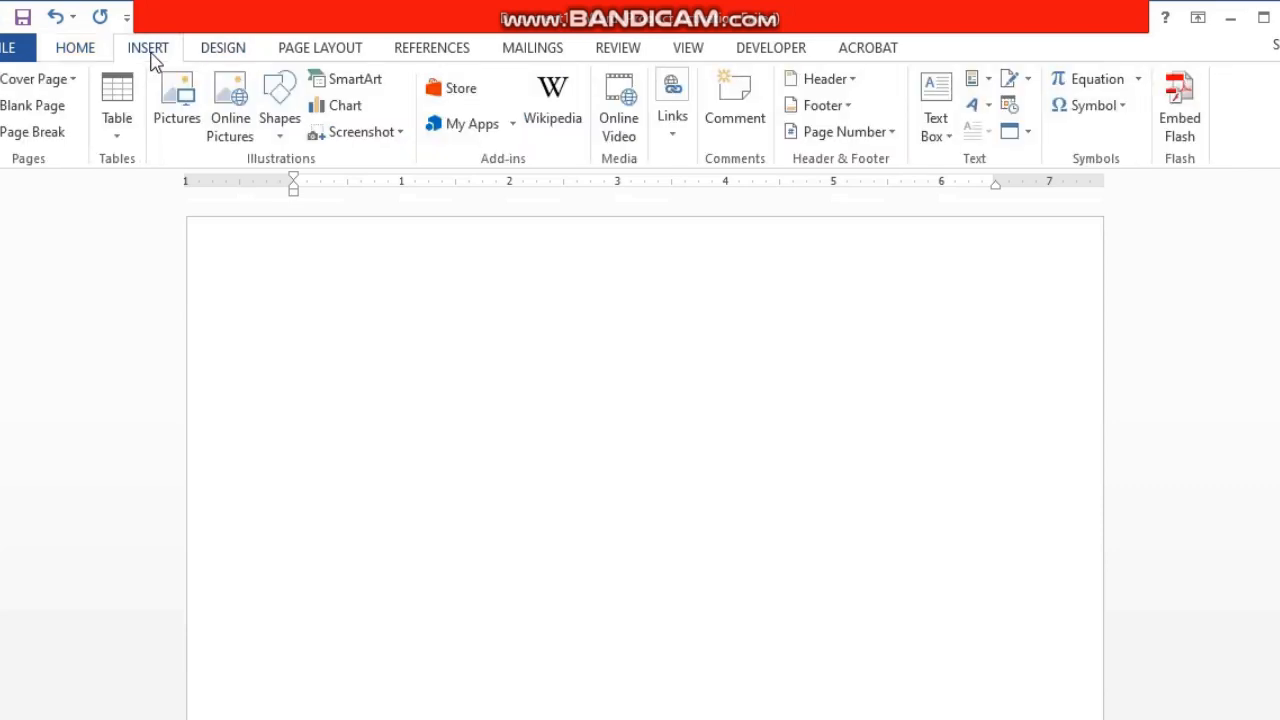
left_click(128, 124)
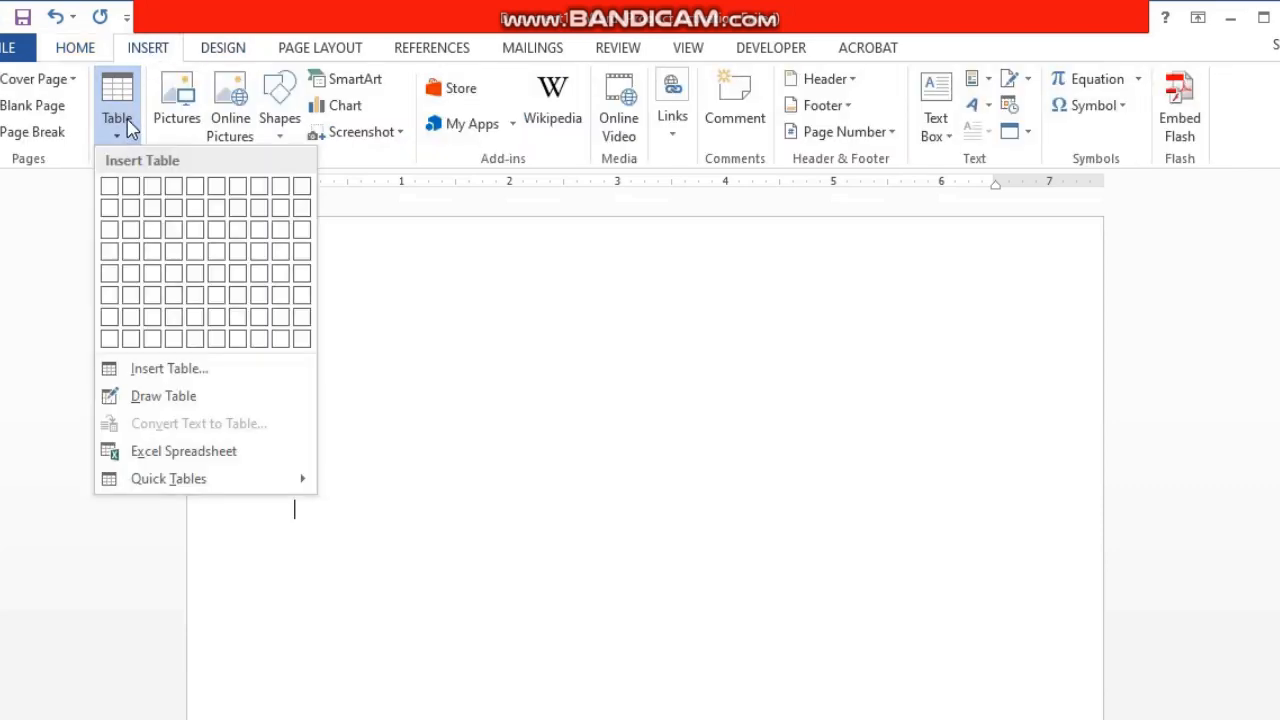
left_click(174, 187)
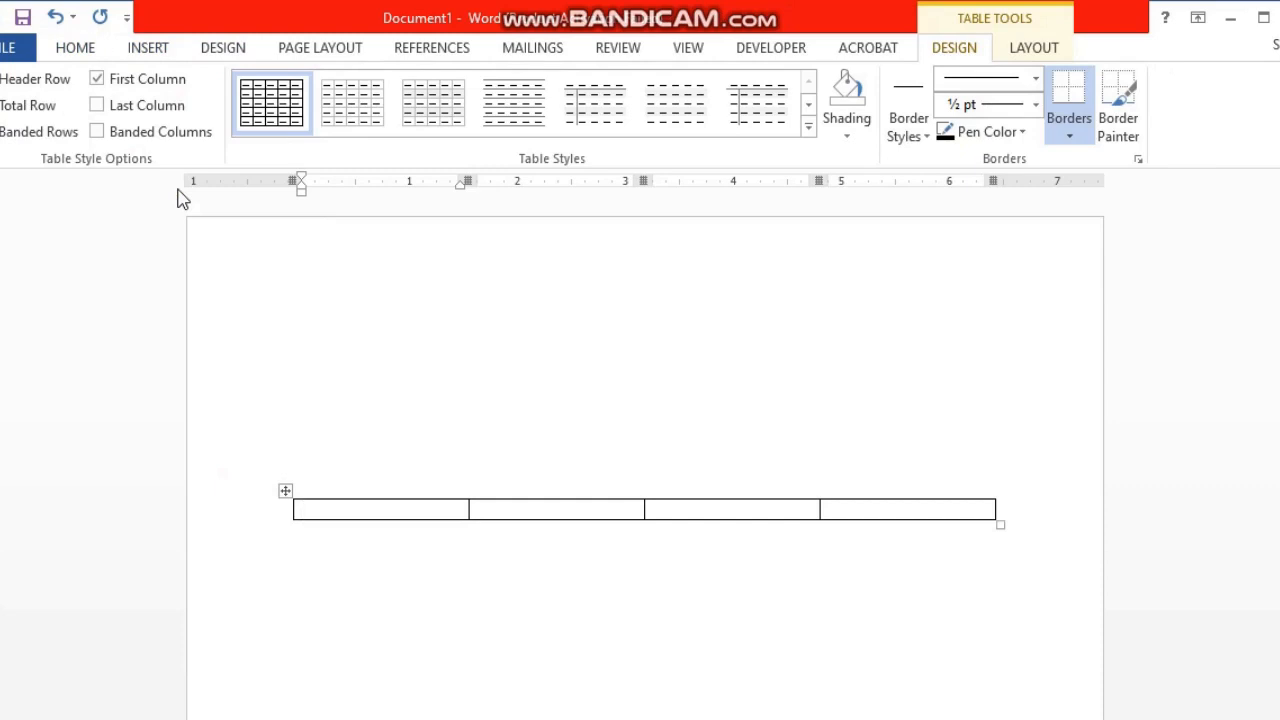
- Insert a second 4x1 table below the first one, leaving a blank line between them
key("Down")
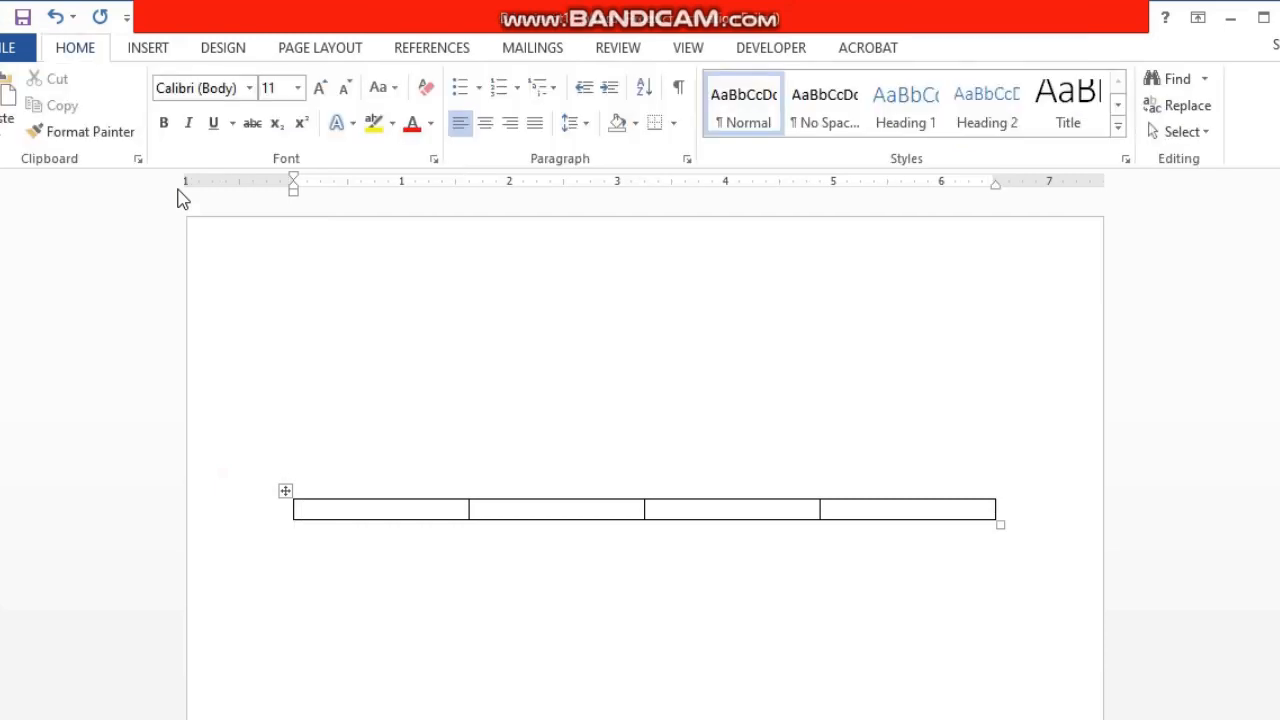
key("Up")
key("Down")
key("Return")
left_click(136, 48)
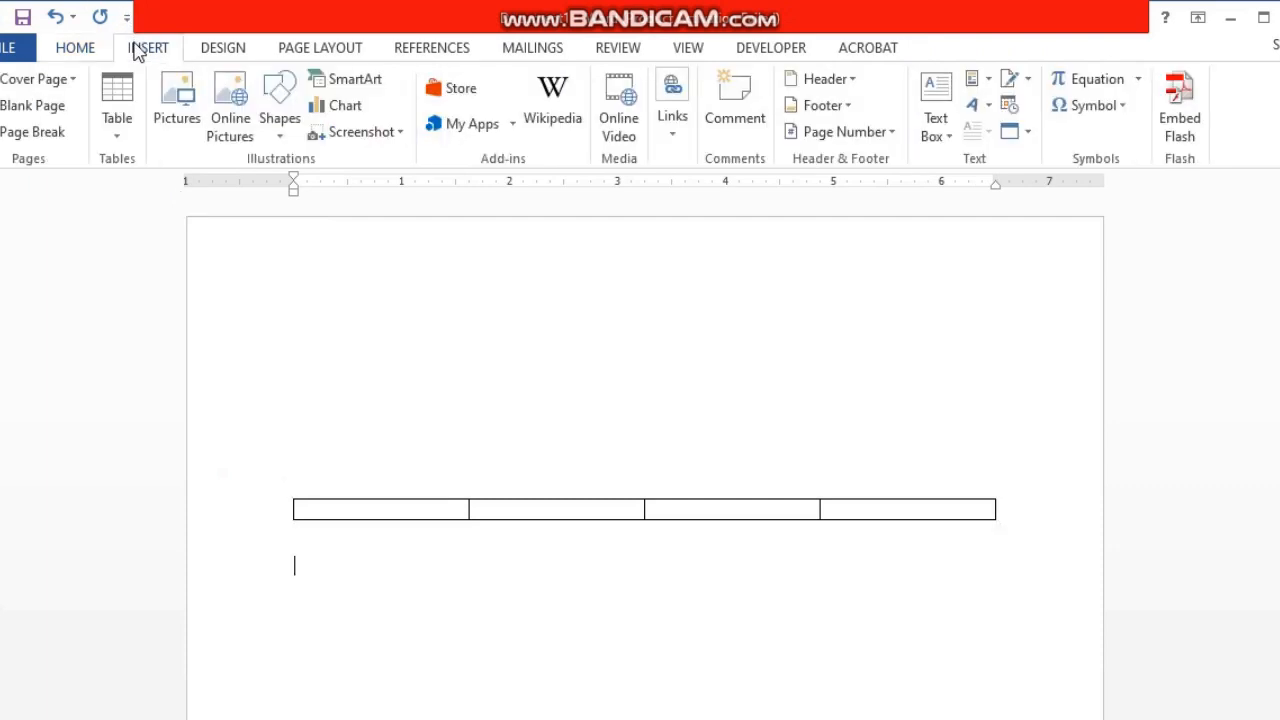
left_click(117, 140)
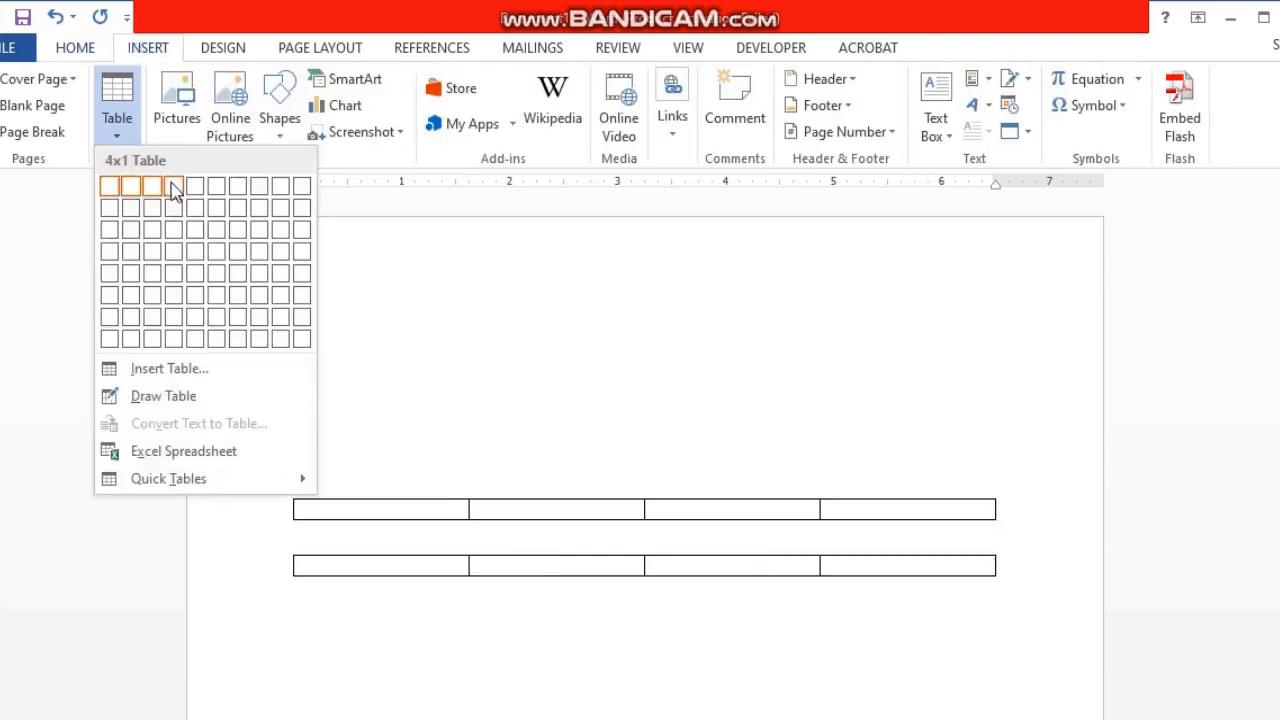
left_click(173, 186)
- Insert a third 4x1 table below the second one, separated by a blank line
key("Down")
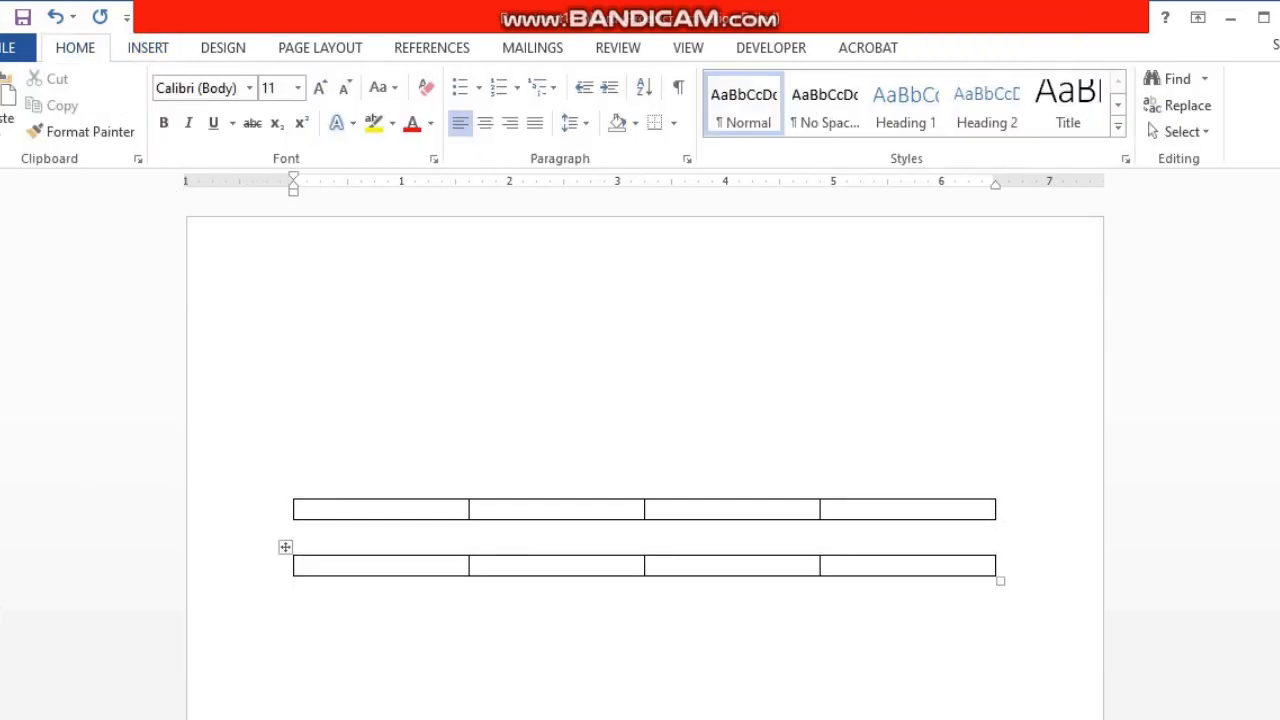
left_click(150, 50)
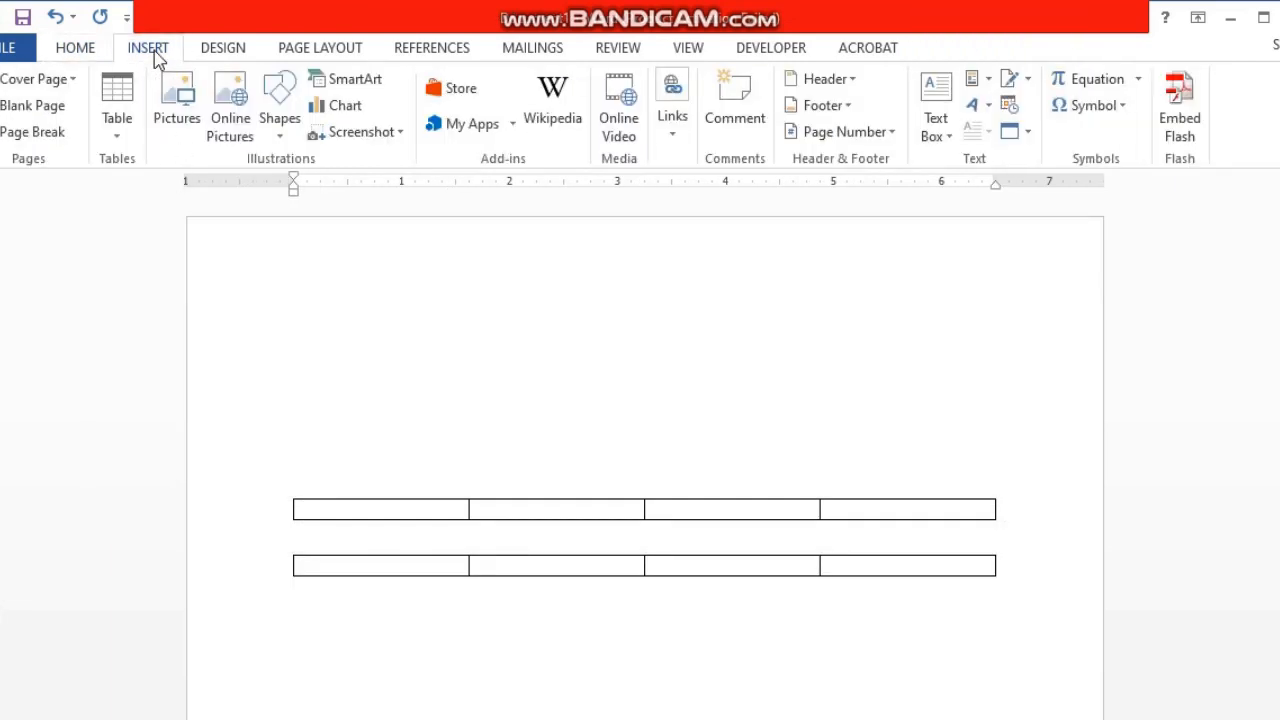
left_click(127, 128)
left_click(174, 186)
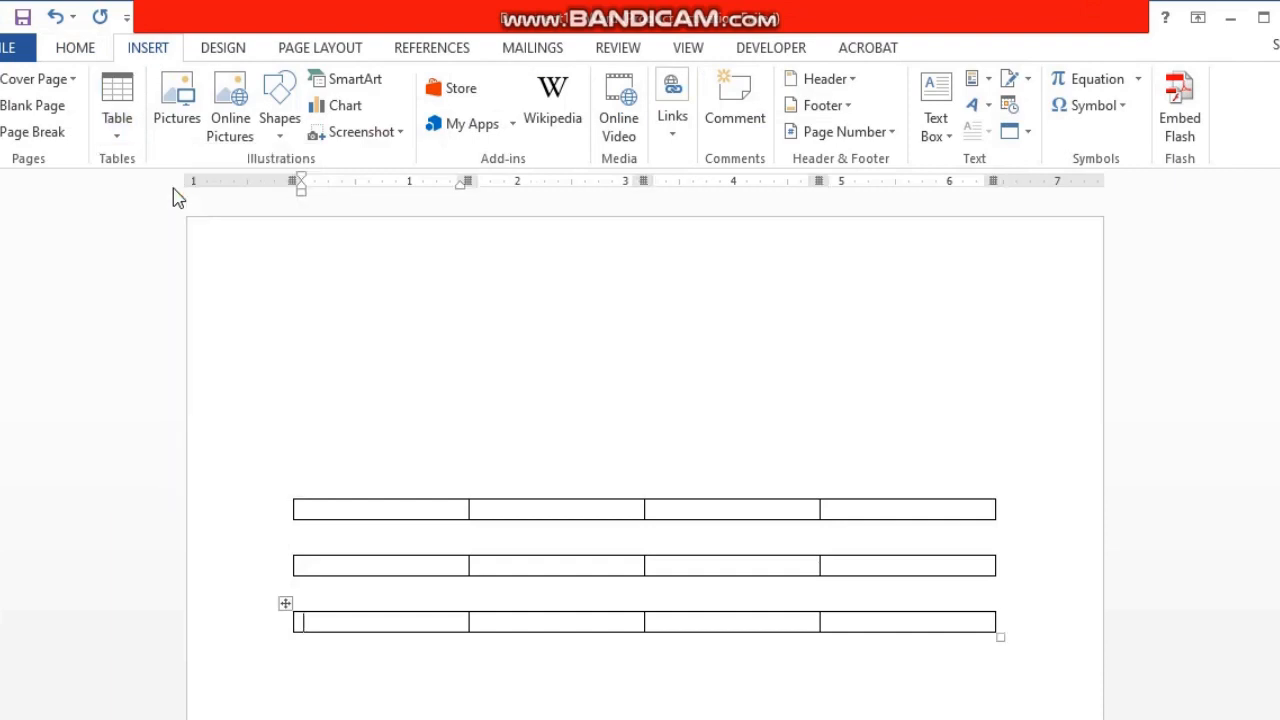
- Insert a fourth 4x1 table below the third one, leaving a blank line between them
key("Down")
key("Return")
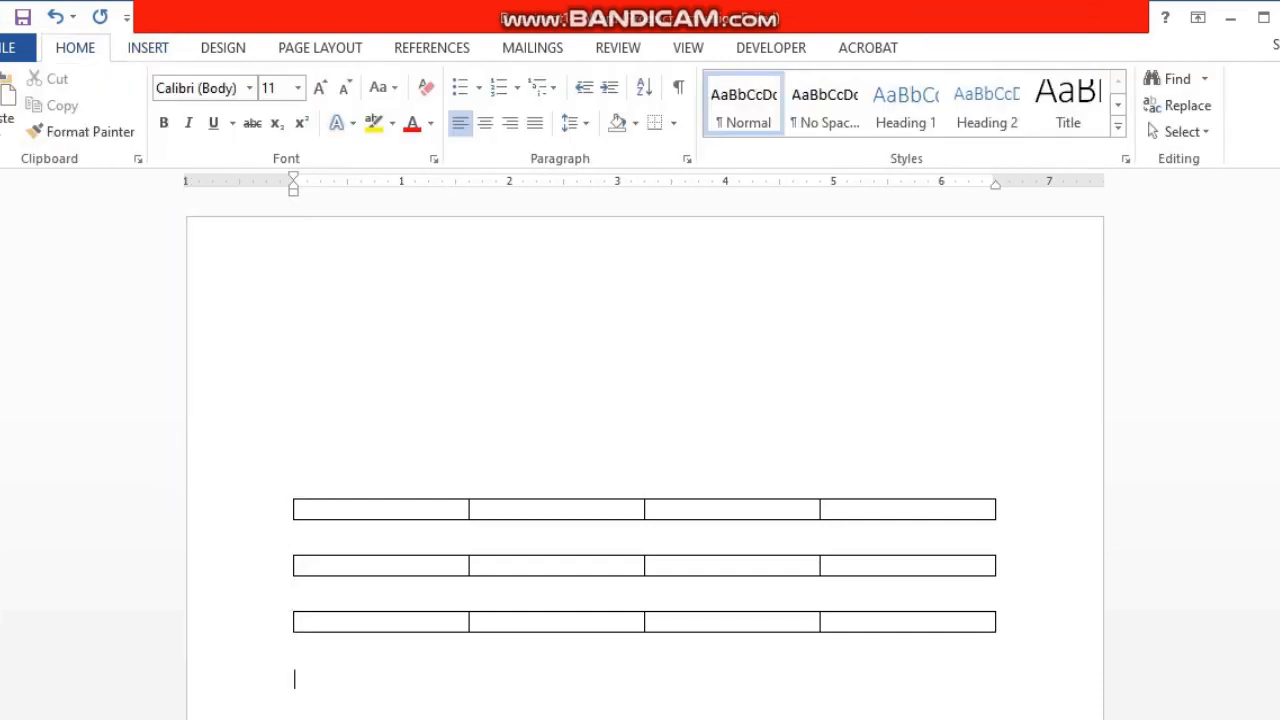
left_click(152, 48)
left_click(124, 135)
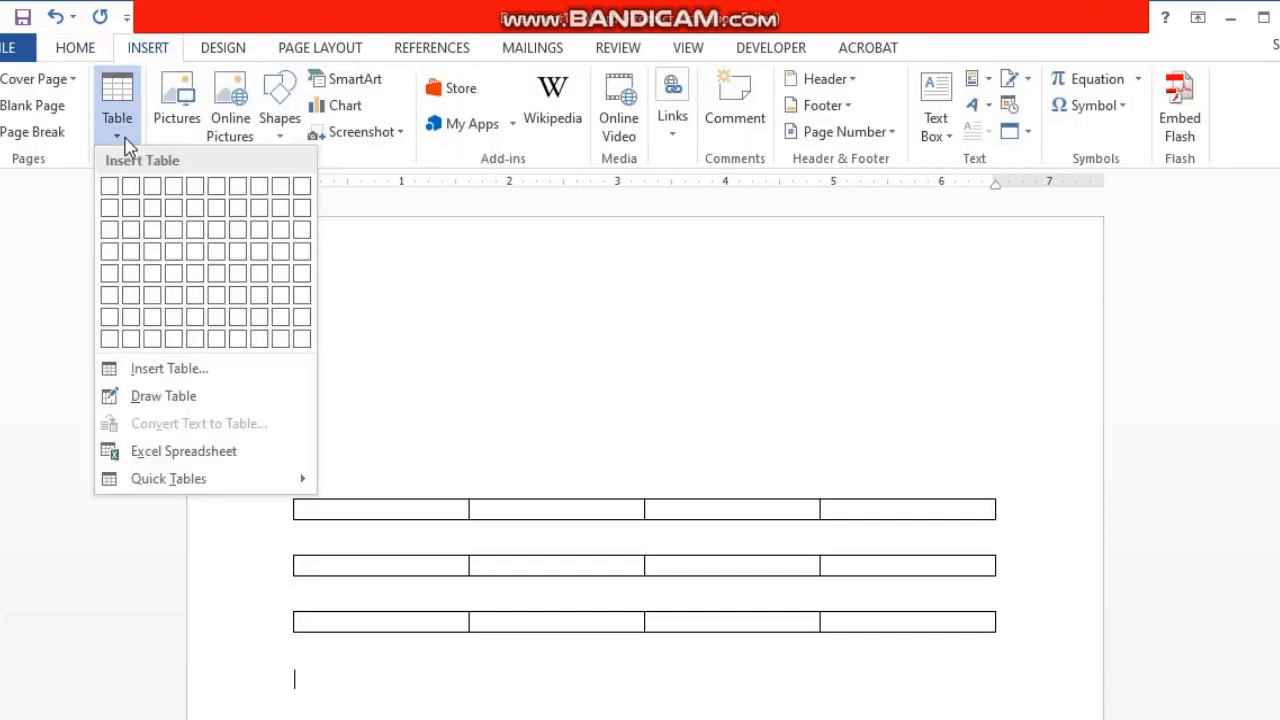
left_click(174, 186)
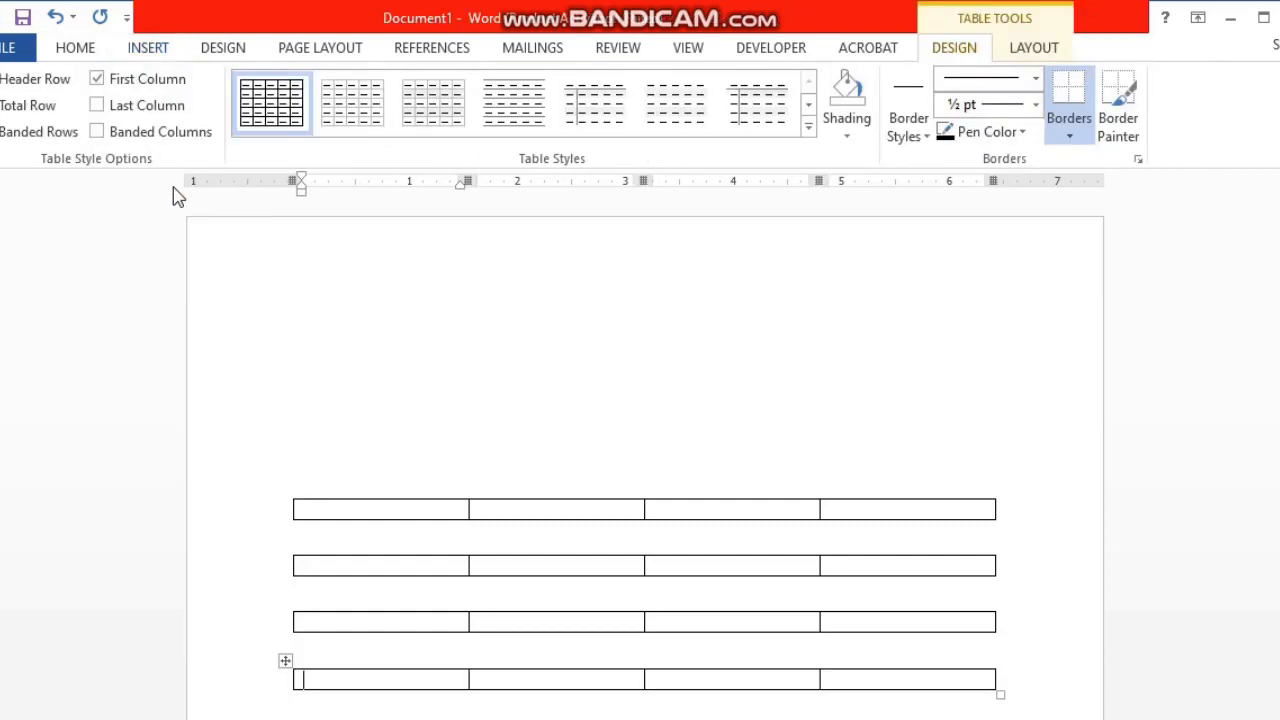
- Insert a table with two columns and one row below the fourth table, after a blank line
key("Down")
key("Return")
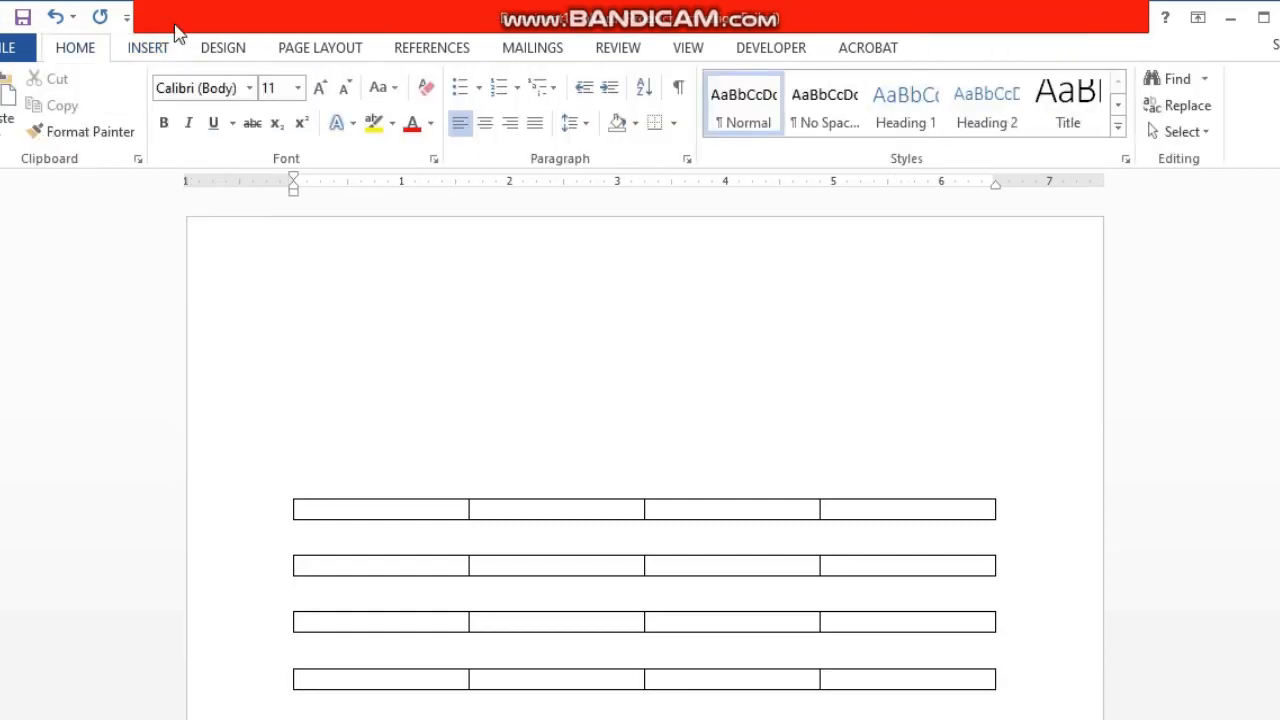
left_click(146, 48)
left_click(122, 117)
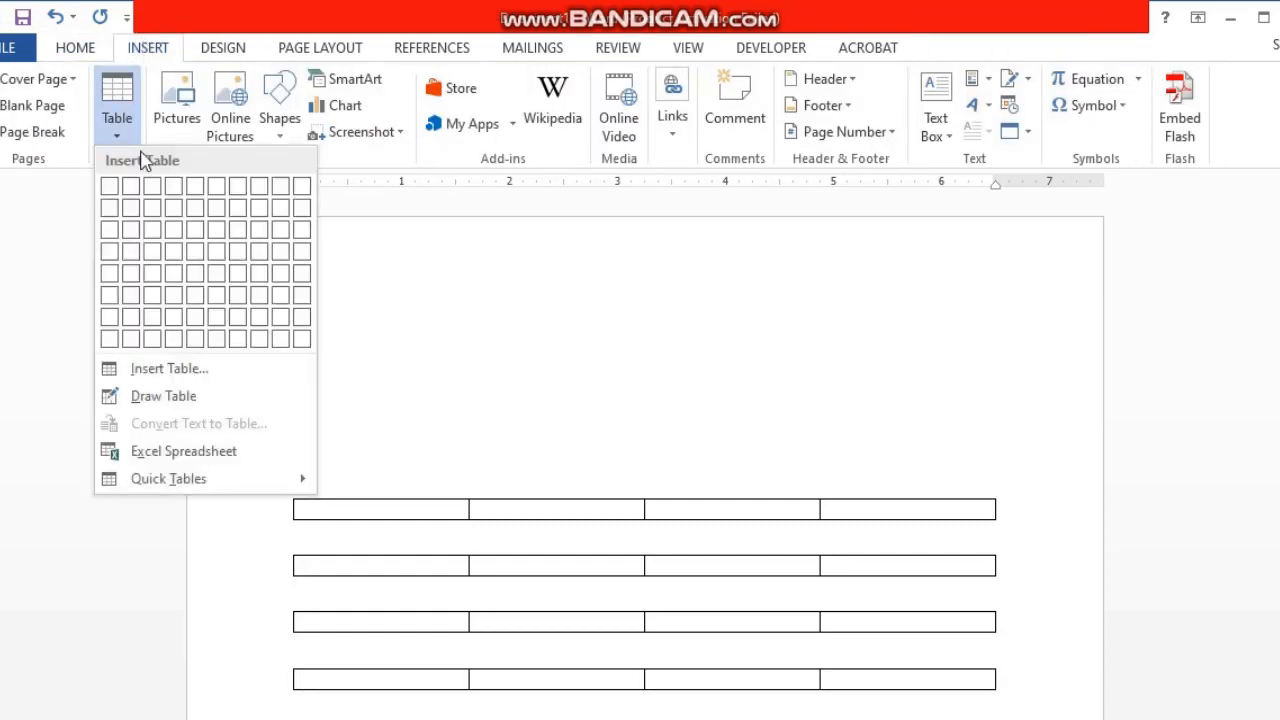
left_click(131, 186)
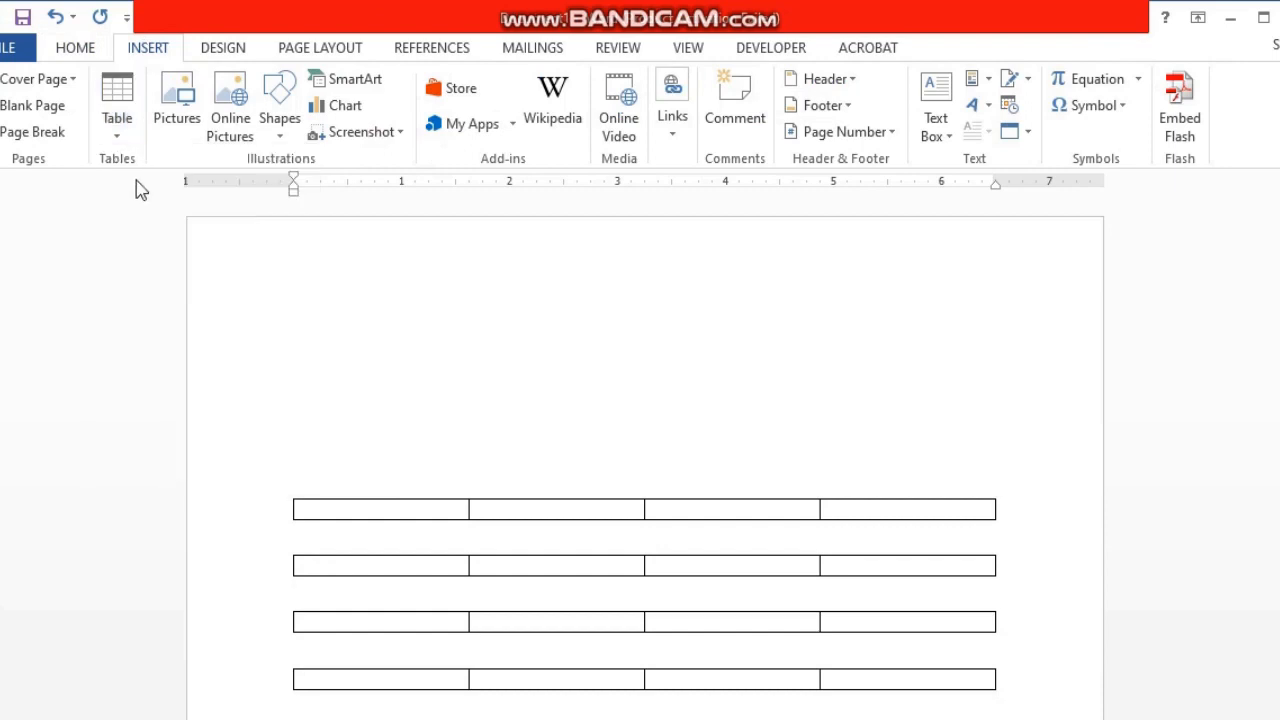
- Label the first table with "Name" in its first cell and "Father Name" in its third cell
left_click(430, 512)
type("n")
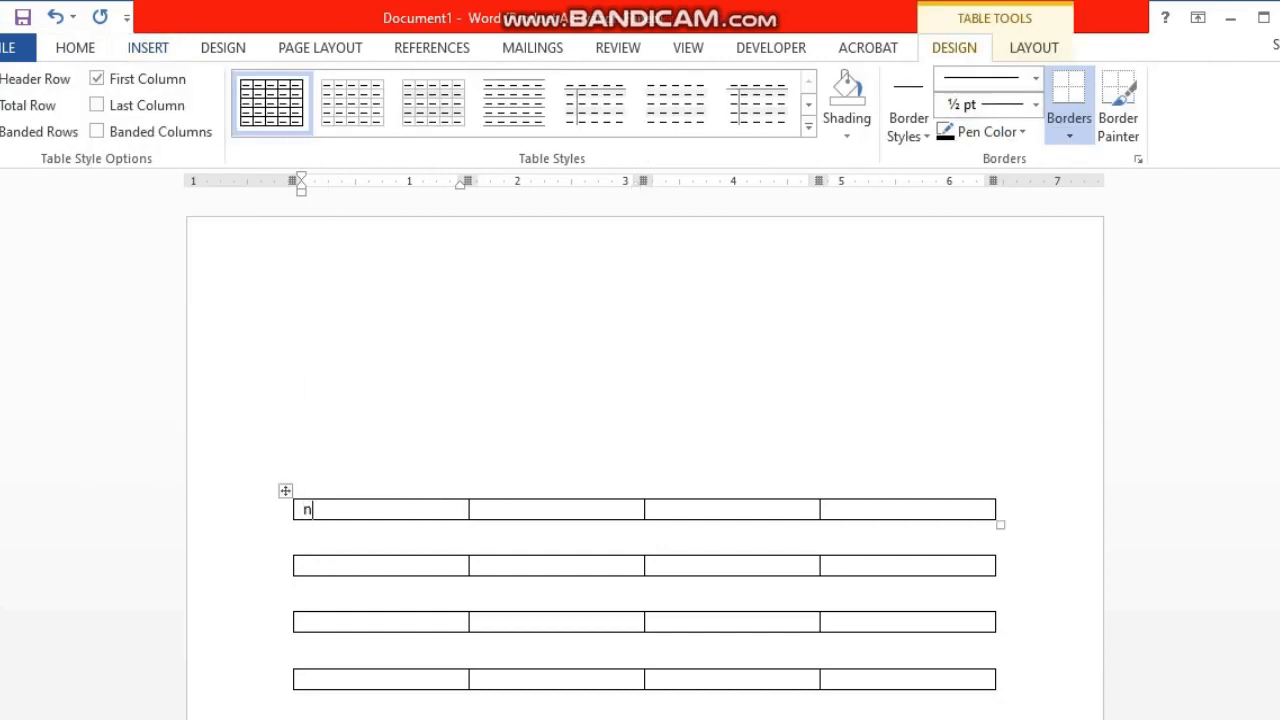
key("BackSpace")
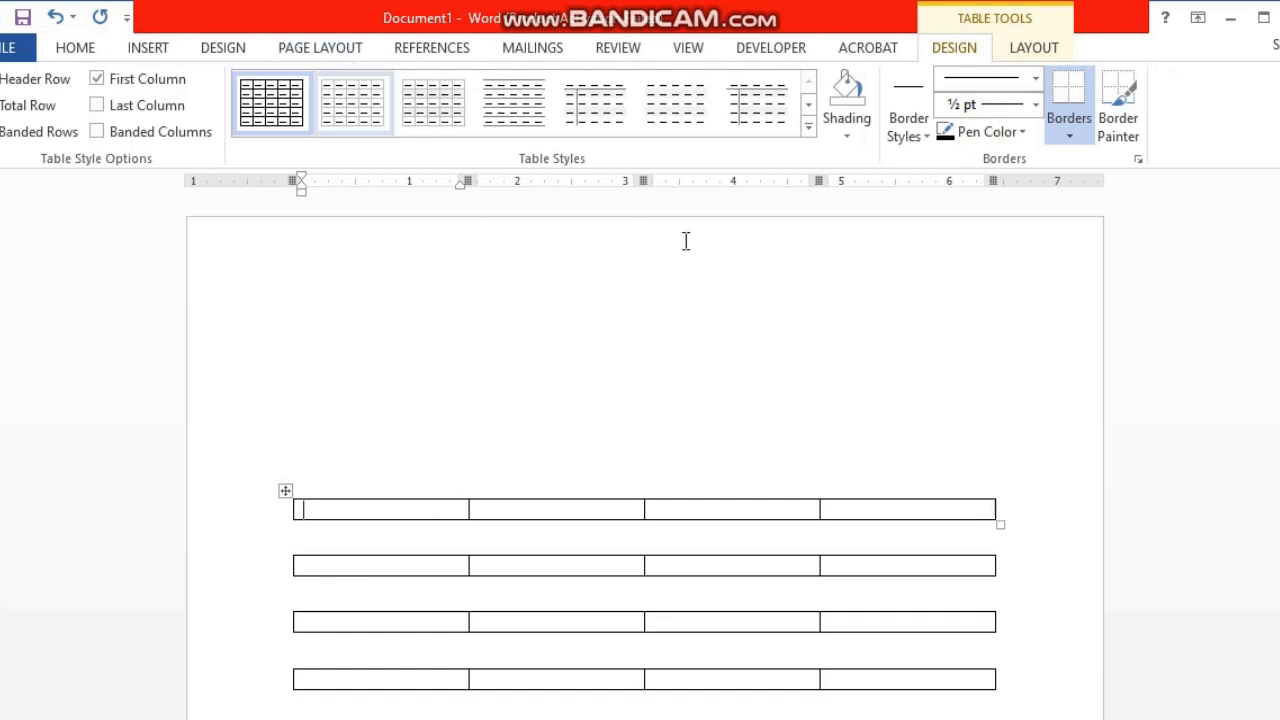
type("nam")
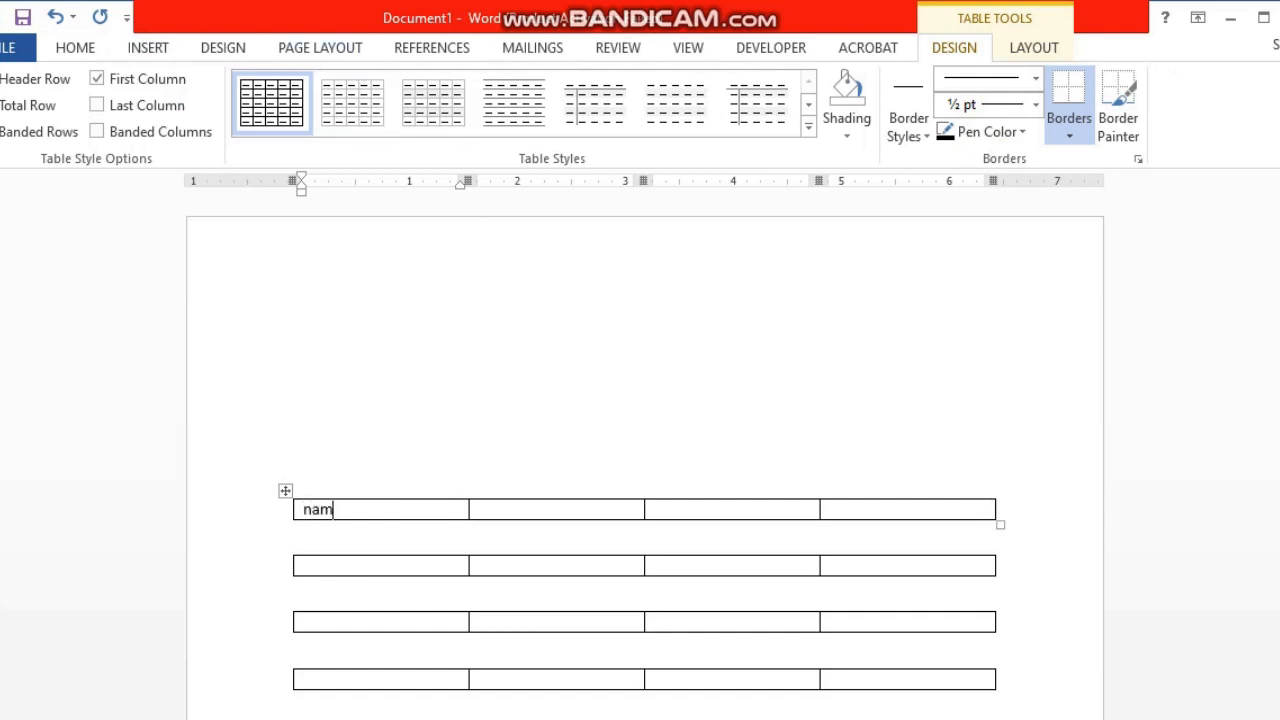
key("BackSpace")
key("BackSpace")
key("BackSpace")
type("Name")
key("Tab")
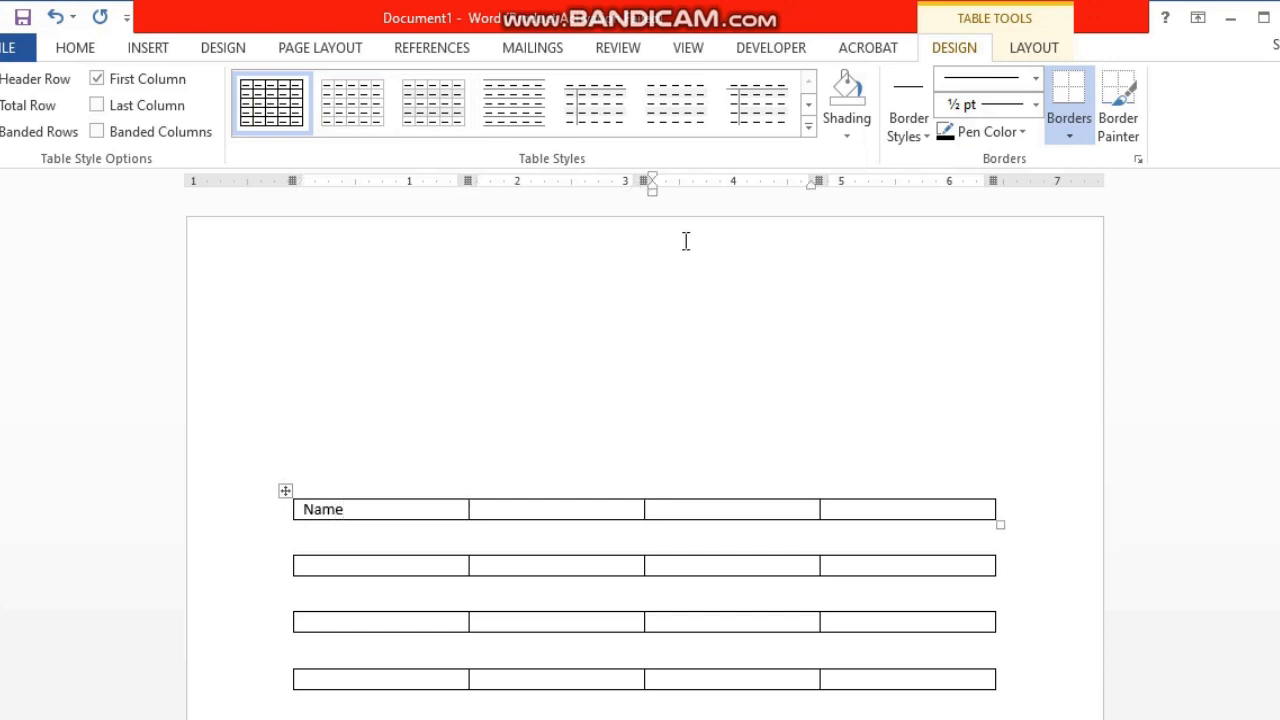
type("Father Name")
key("Tab")
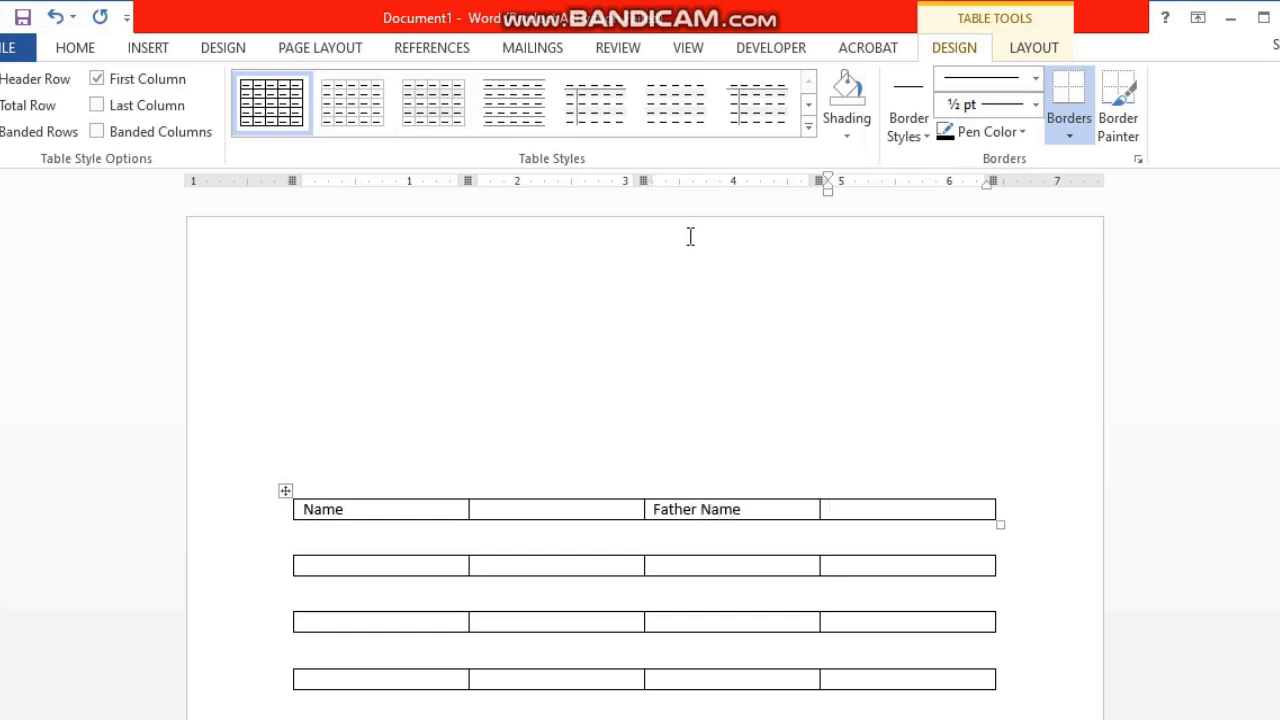
- Enter "DOB" in the first cell and "Father CNIC" in the third cell of the second table
left_click(438, 566)
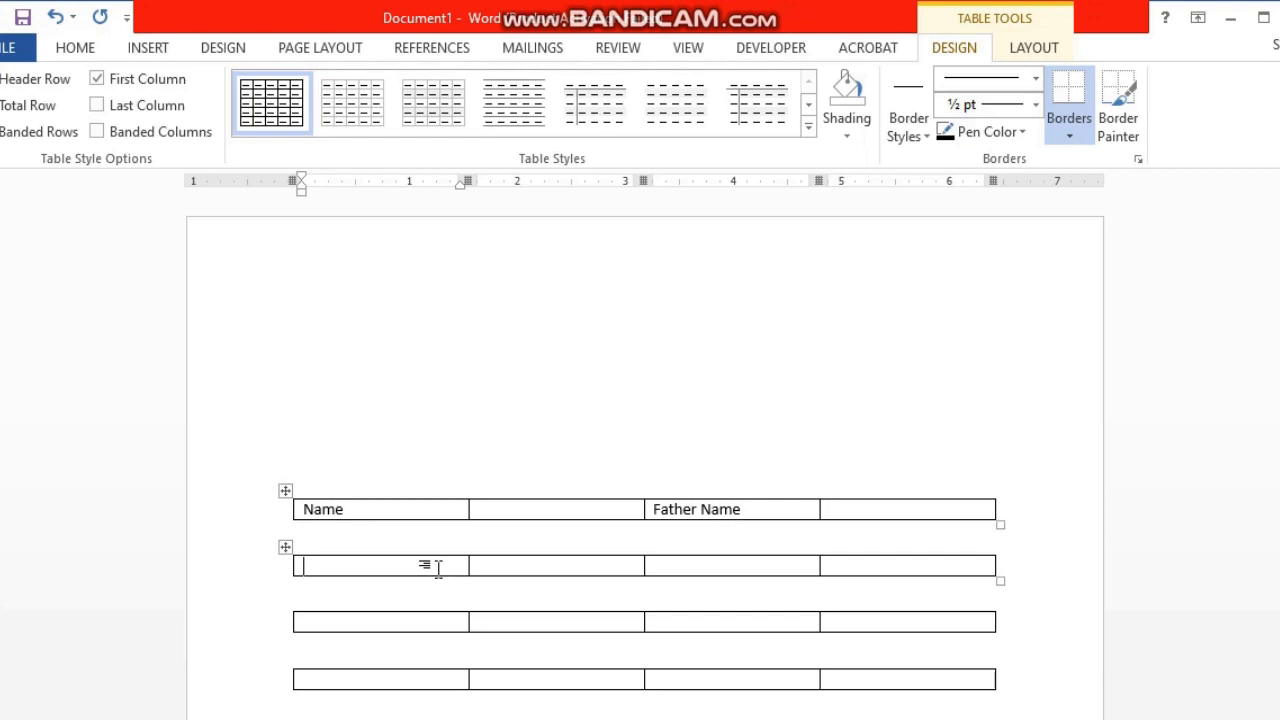
type("DOB")
key("Tab")
key("Tab")
type("Fathe")
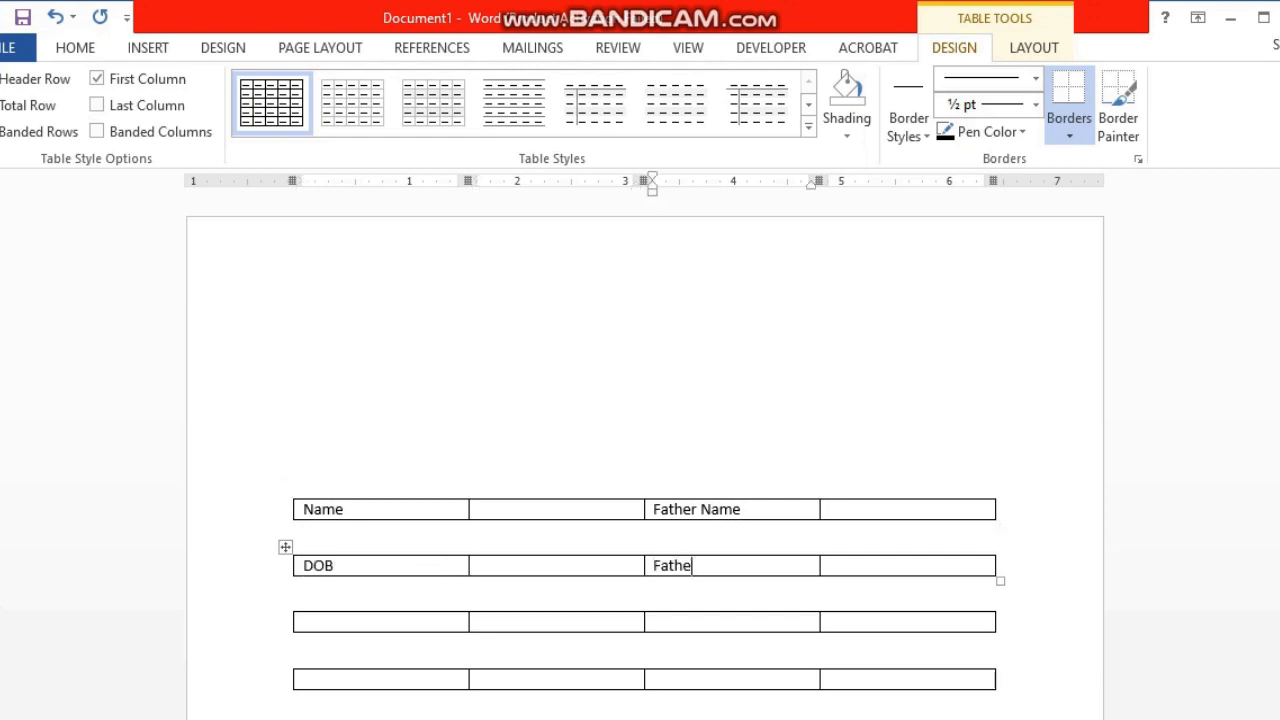
type("r CNIC")
- Enter "Class" in the first cell and "School Name" in the third cell of the third table
left_click(346, 624)
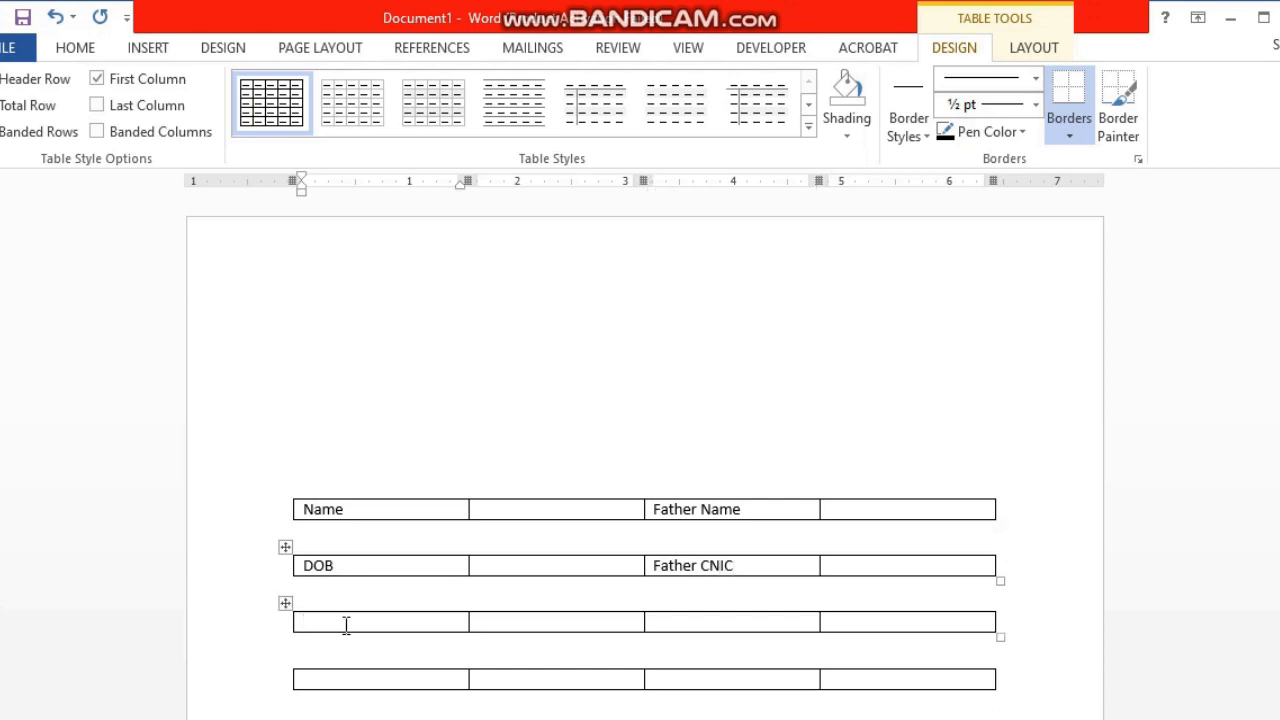
type("Class")
key("Tab")
key("Tab")
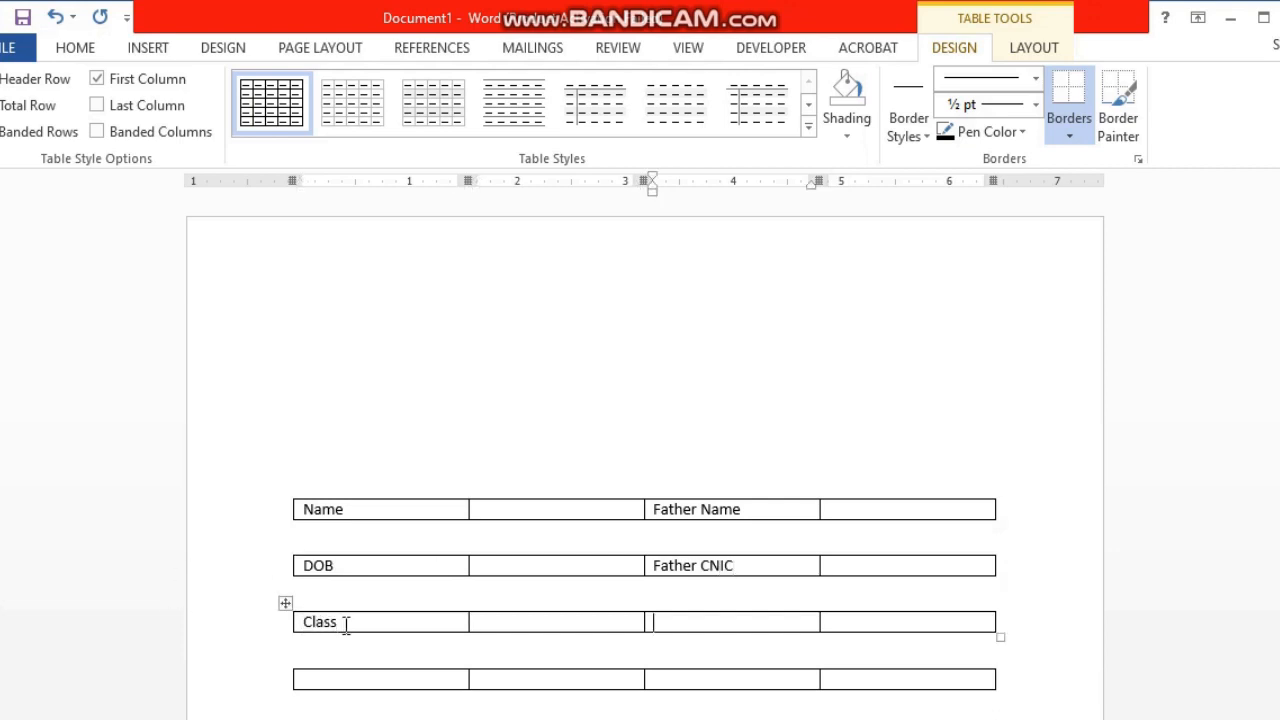
type("School Name")
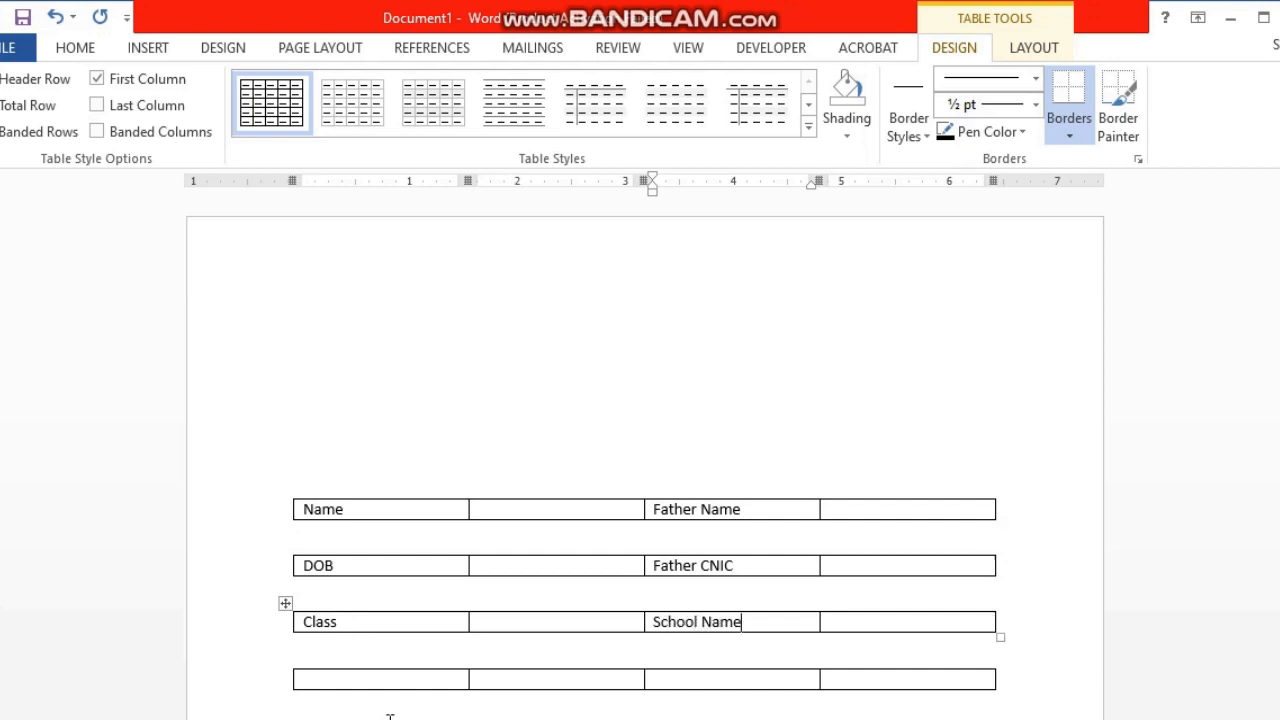
- Enter "Admission Fee" in the first cell and "Uniform and Course Charges" in the third cell of the fourth table
left_click(371, 679)
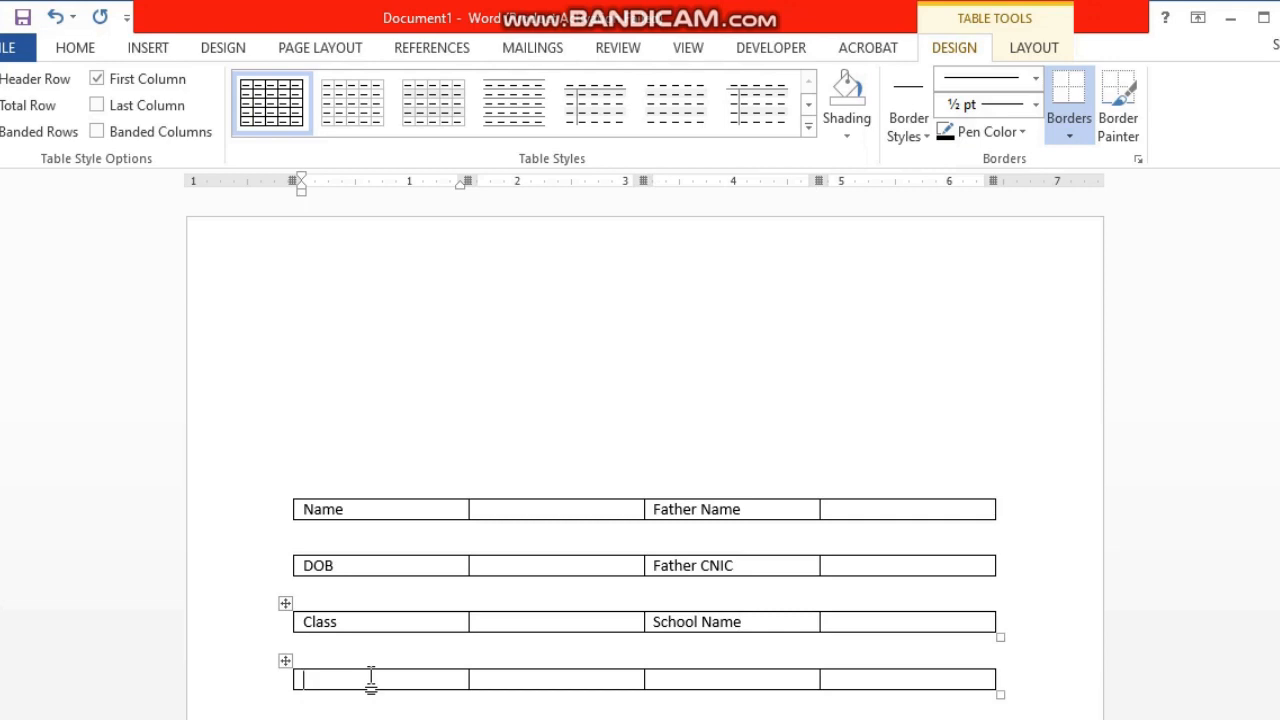
type("Admission Fee")
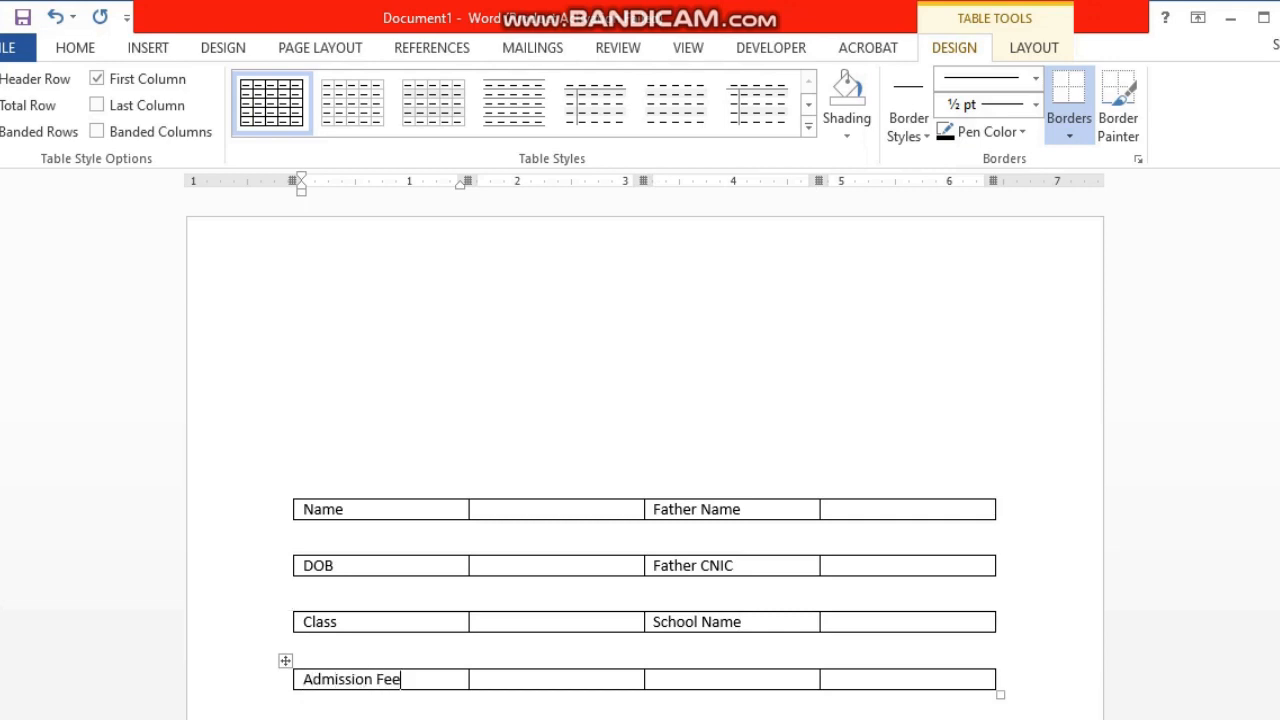
key("Tab")
key("Tab")
type("Uniform and ")
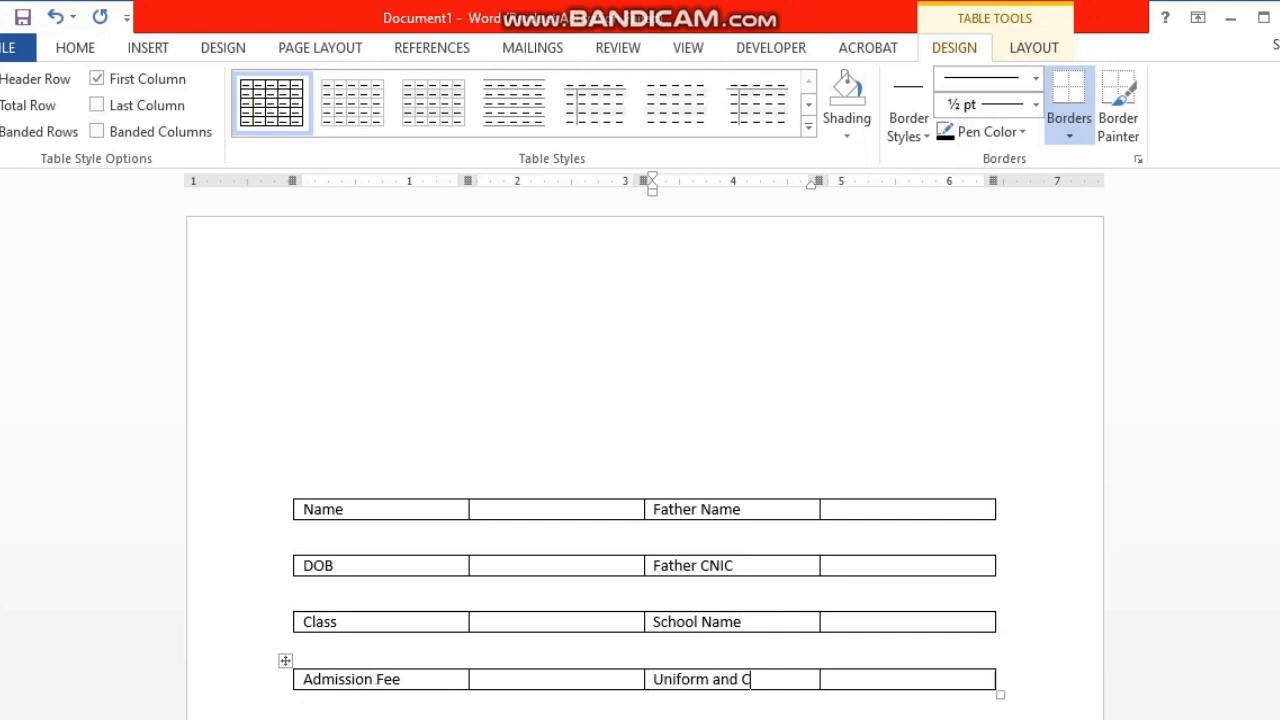
type("Course Charges")
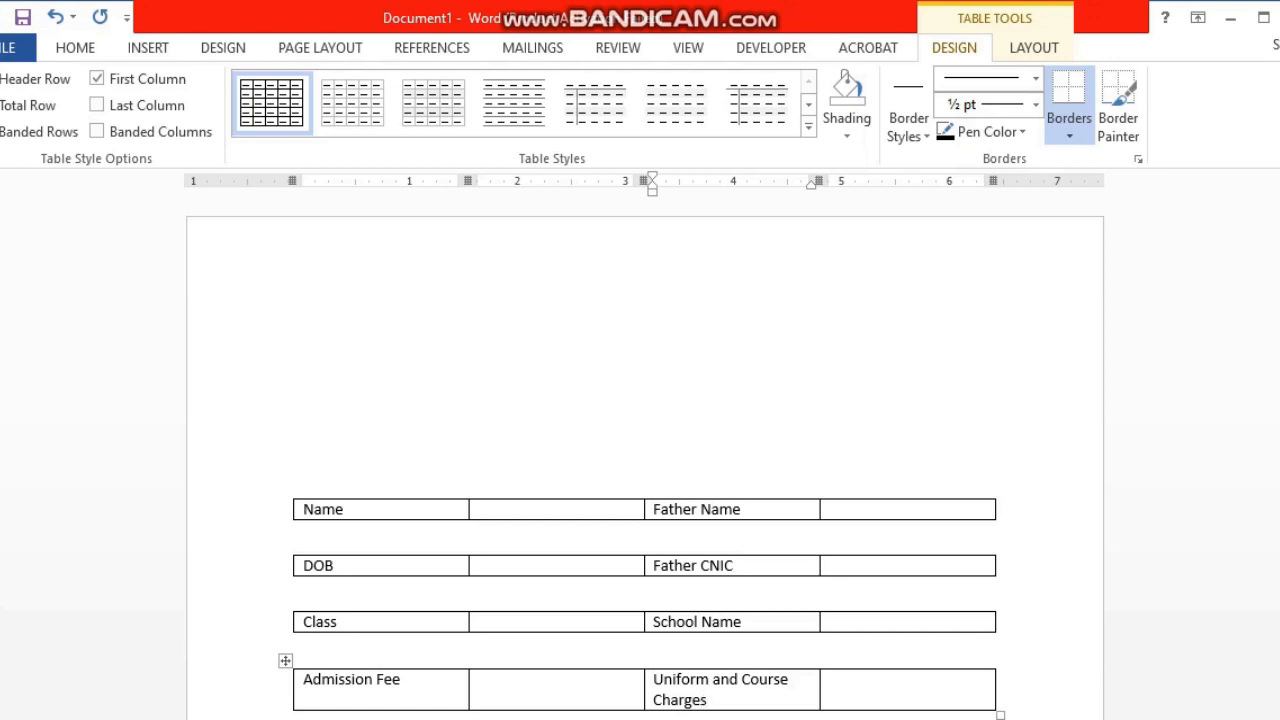
- Enter "Signature" in the first cell of the last, two-column table
left_click(360, 719)
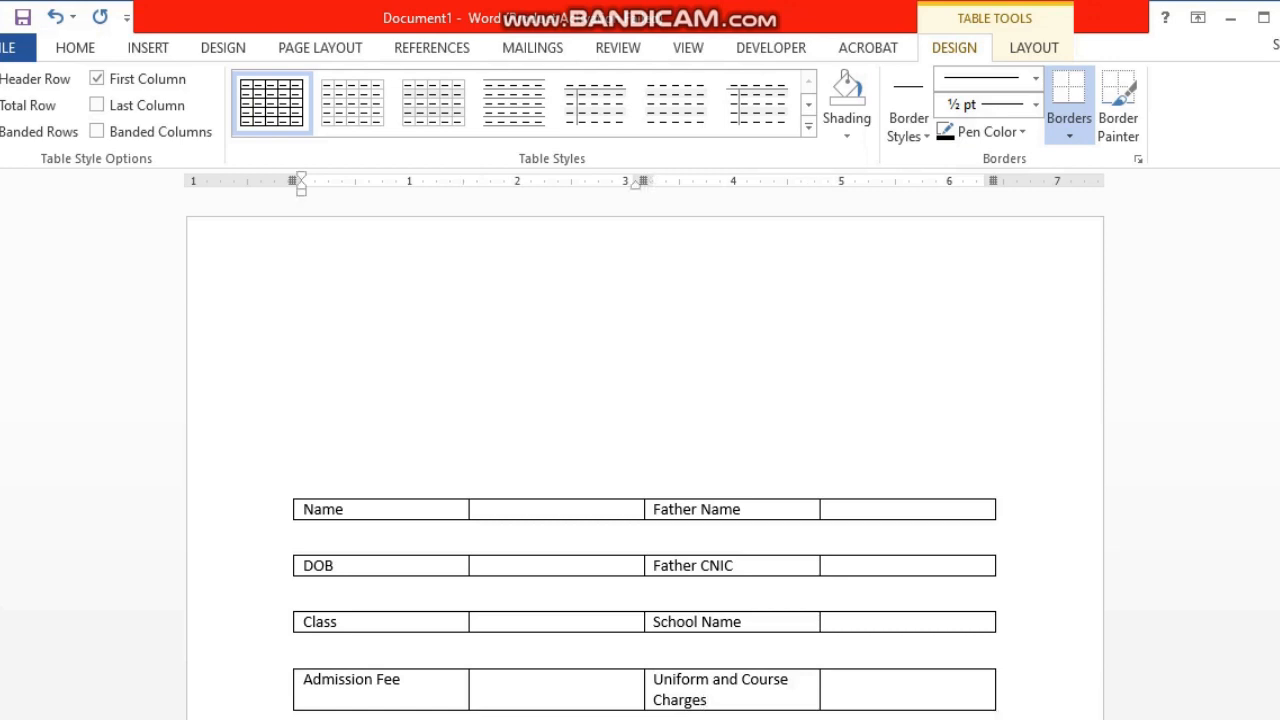
left_click(700, 719)
- Try removing all borders from the first table, the one with "Name" and "Father Name", and reapply them
left_click(349, 505)
mouse_move(281, 514)
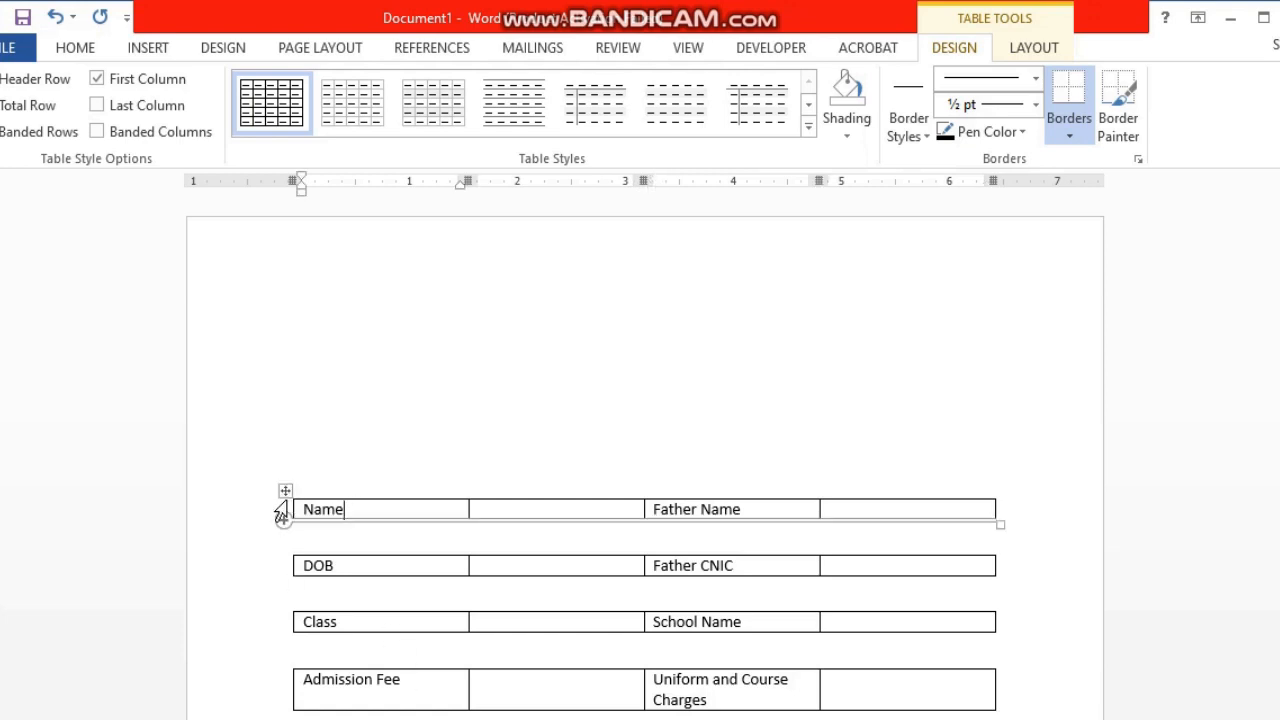
left_click(281, 490)
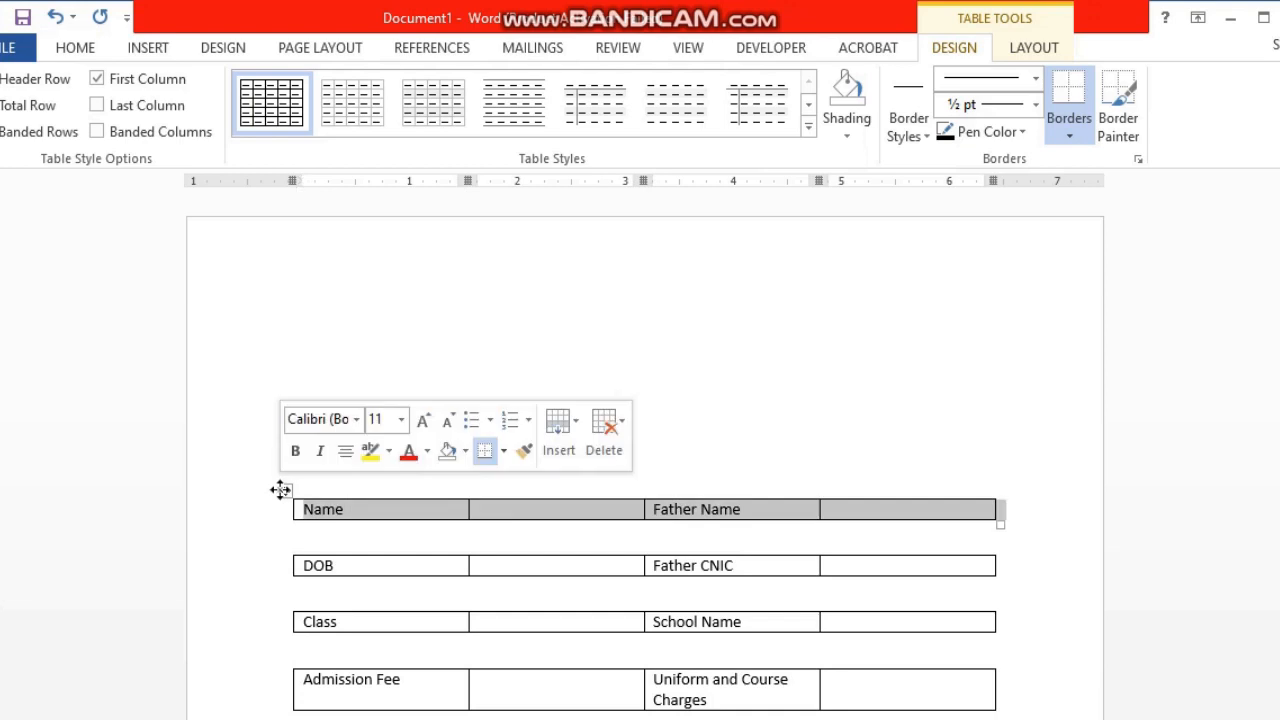
left_click(64, 48)
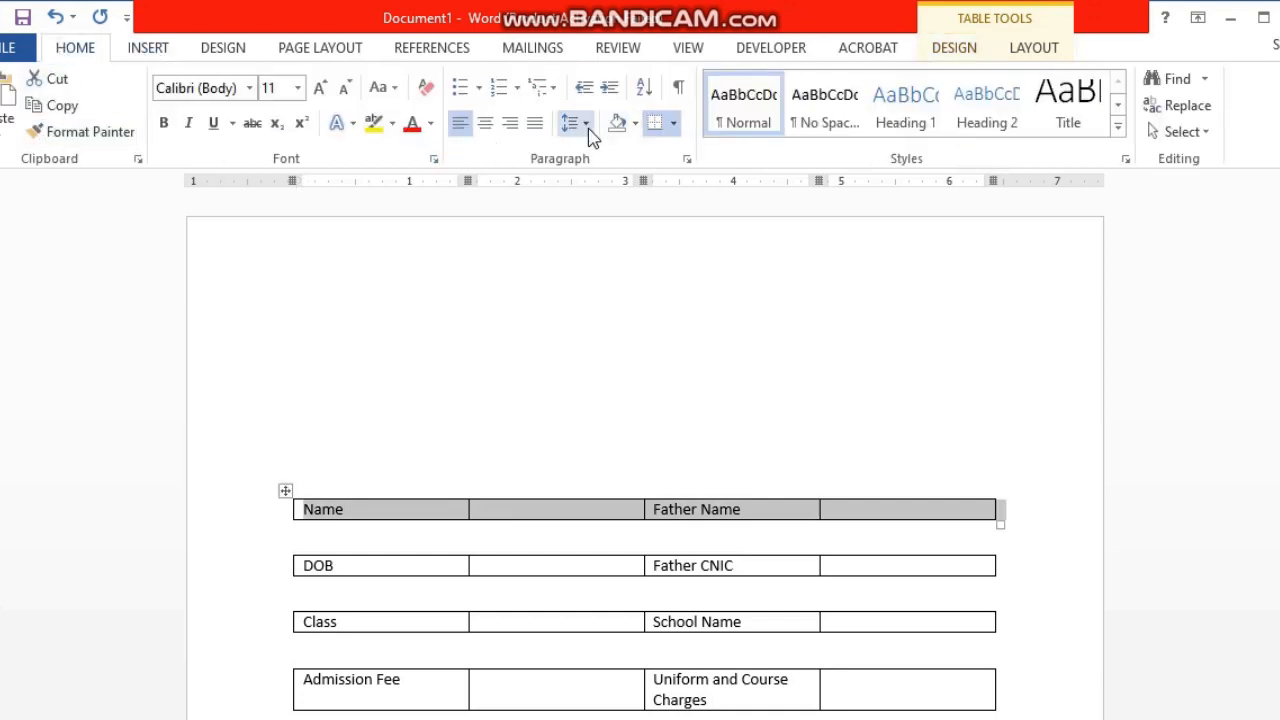
left_click(673, 122)
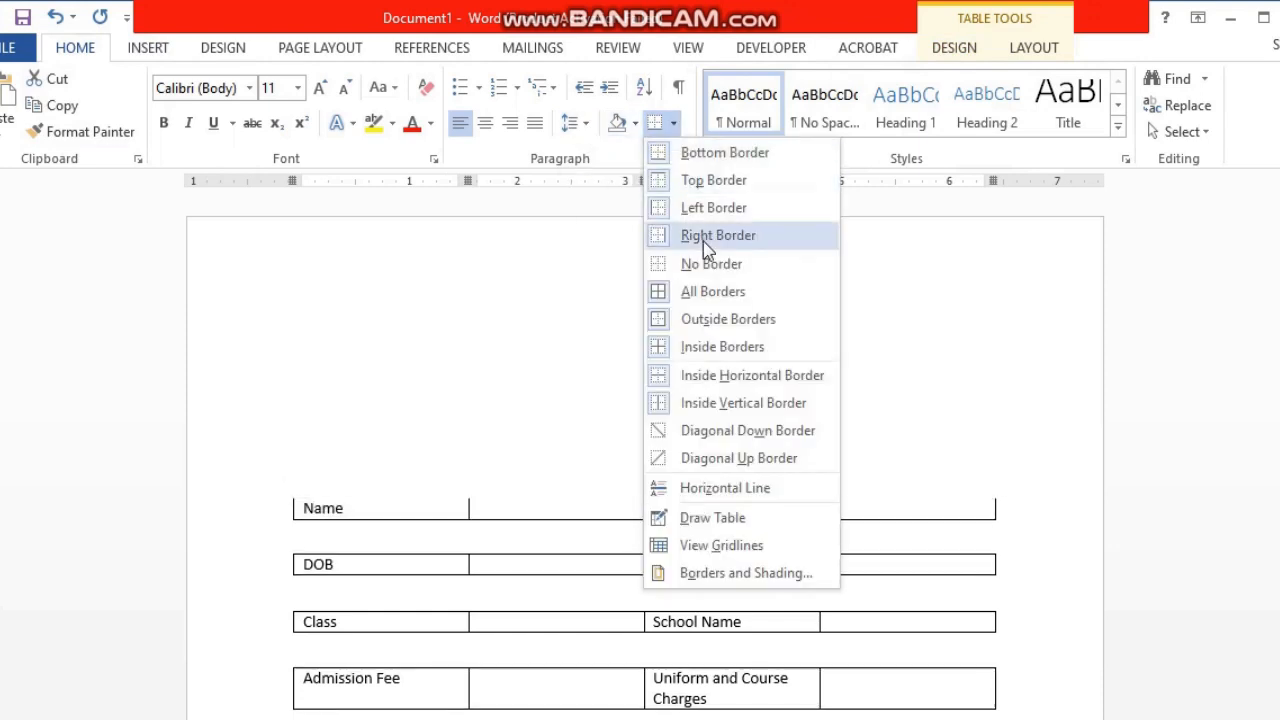
left_click(745, 264)
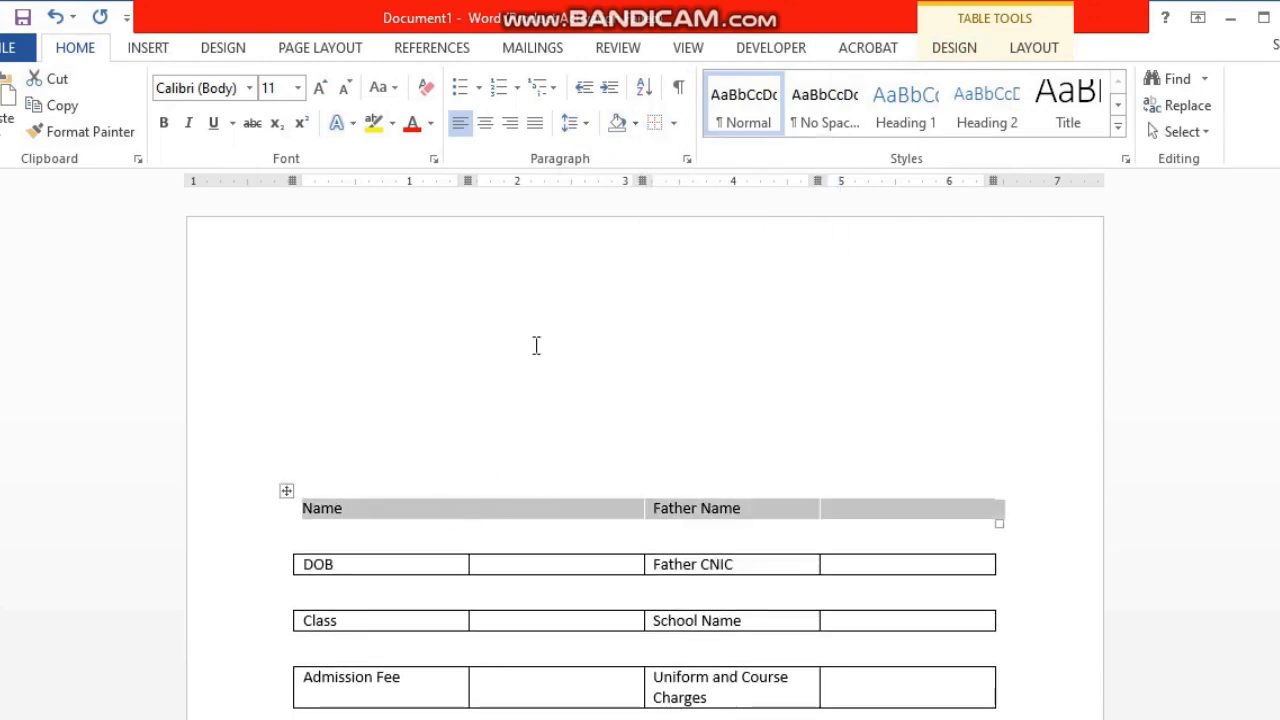
left_click(673, 122)
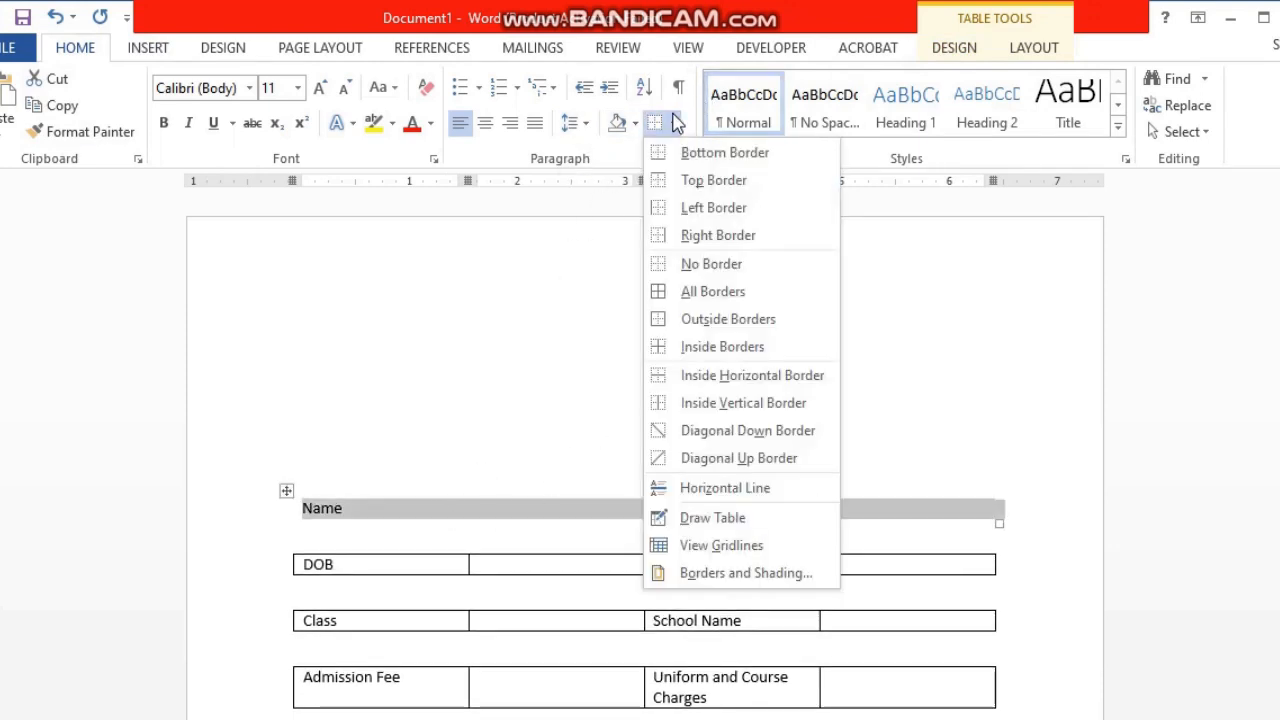
left_click(688, 292)
- Narrow the "Name" and "Father Name" cells to fit their labels, making the blank cell between them about 2.19 inches wide
left_click(543, 516)
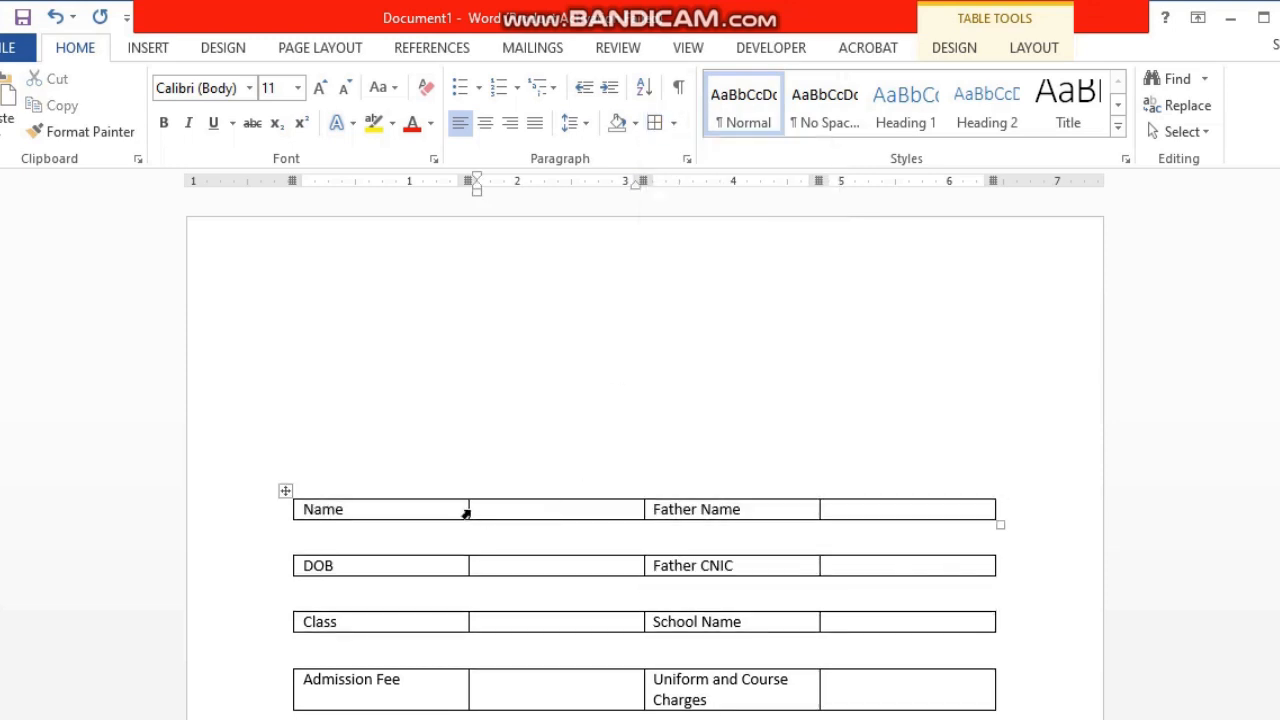
left_click_drag(466, 512, 375, 512)
left_click_drag(817, 509, 752, 520)
left_click_drag(646, 509, 611, 513)
left_click_drag(751, 509, 725, 513)
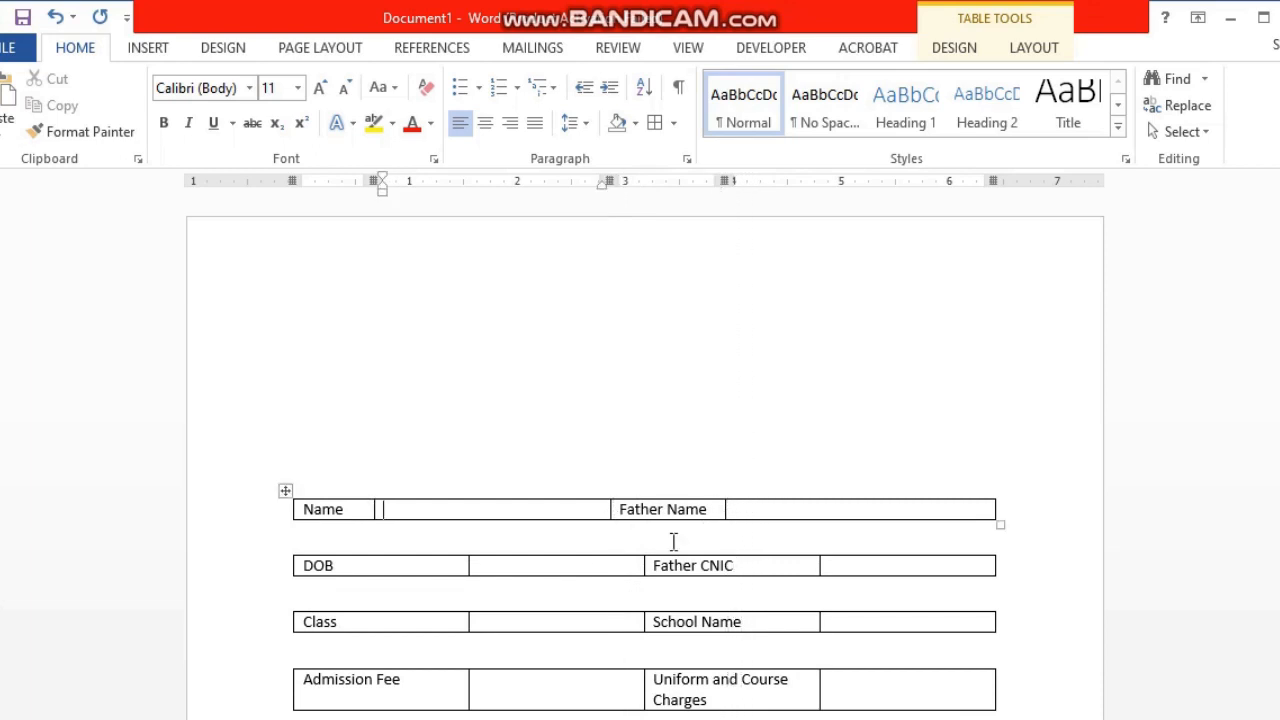
right_click(563, 510)
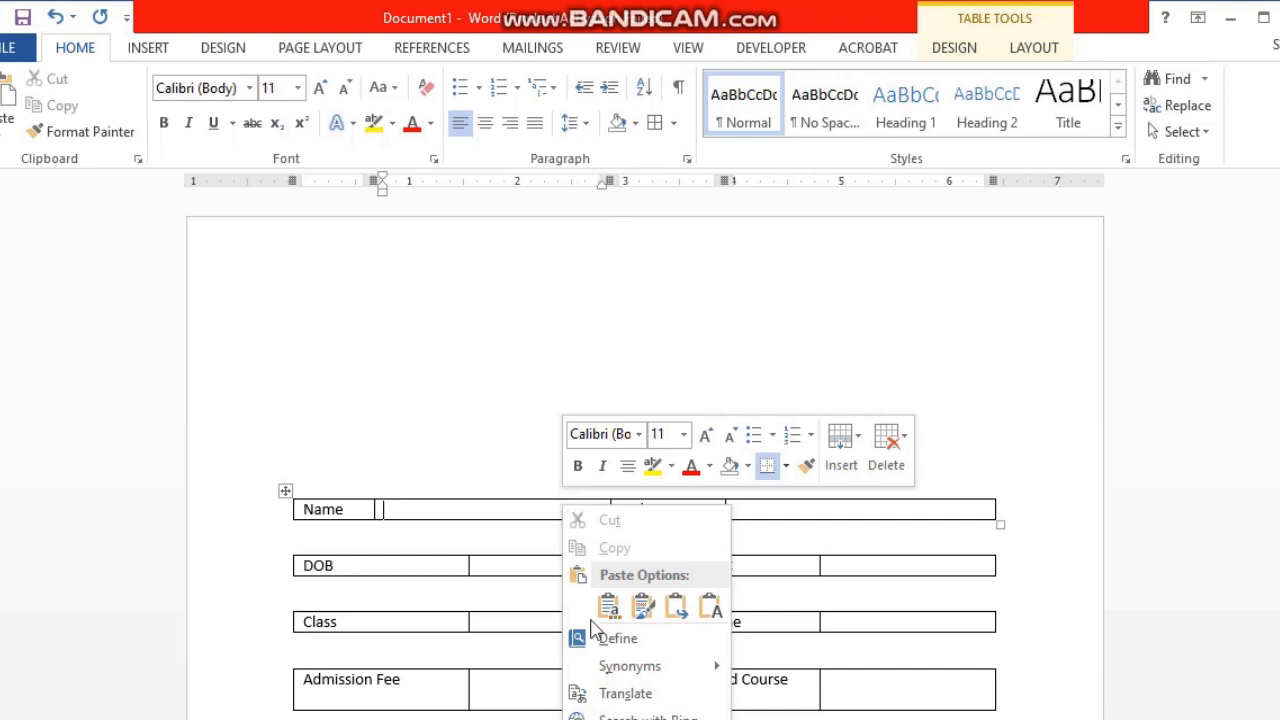
left_click(395, 512)
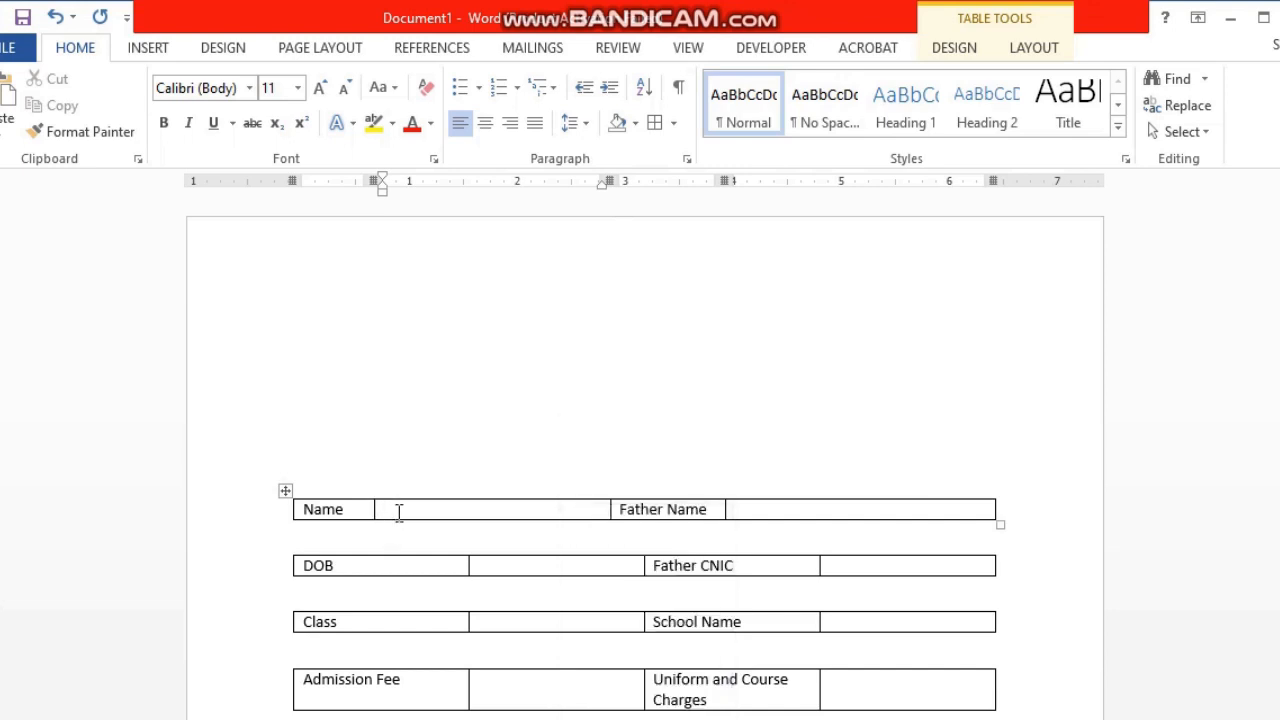
right_click(402, 514)
left_click(470, 715)
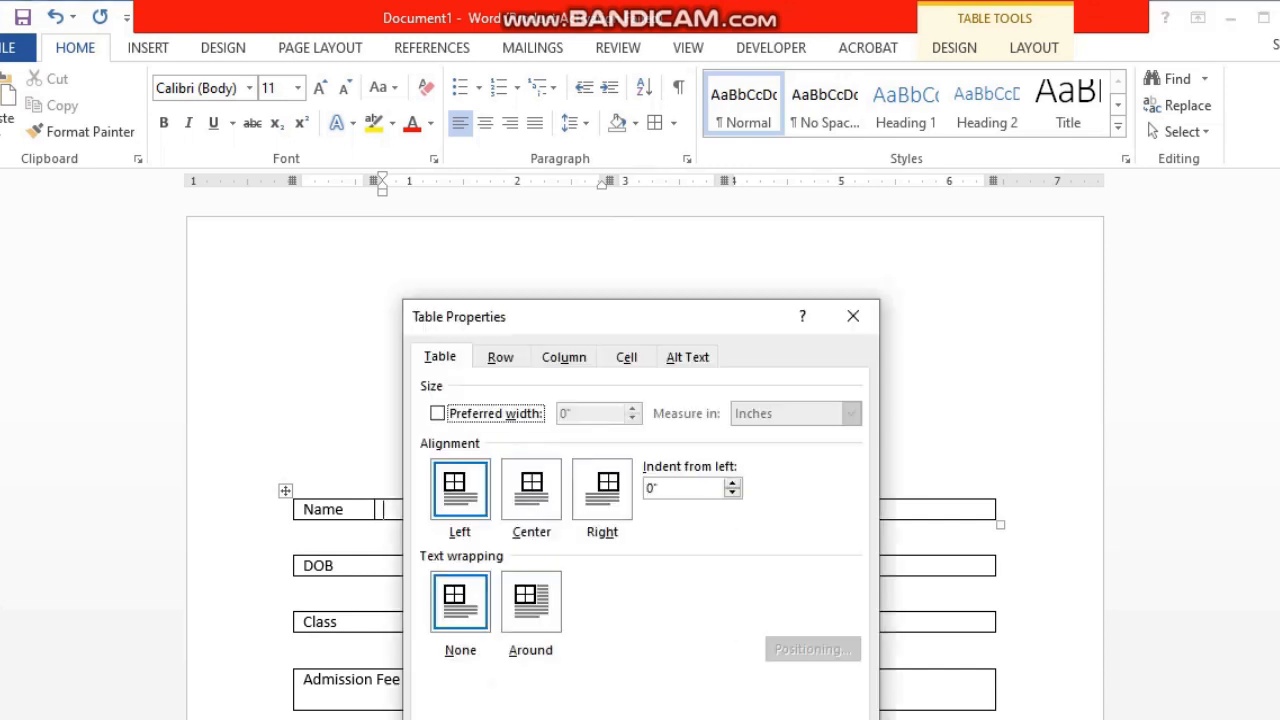
left_click(500, 357)
left_click(563, 357)
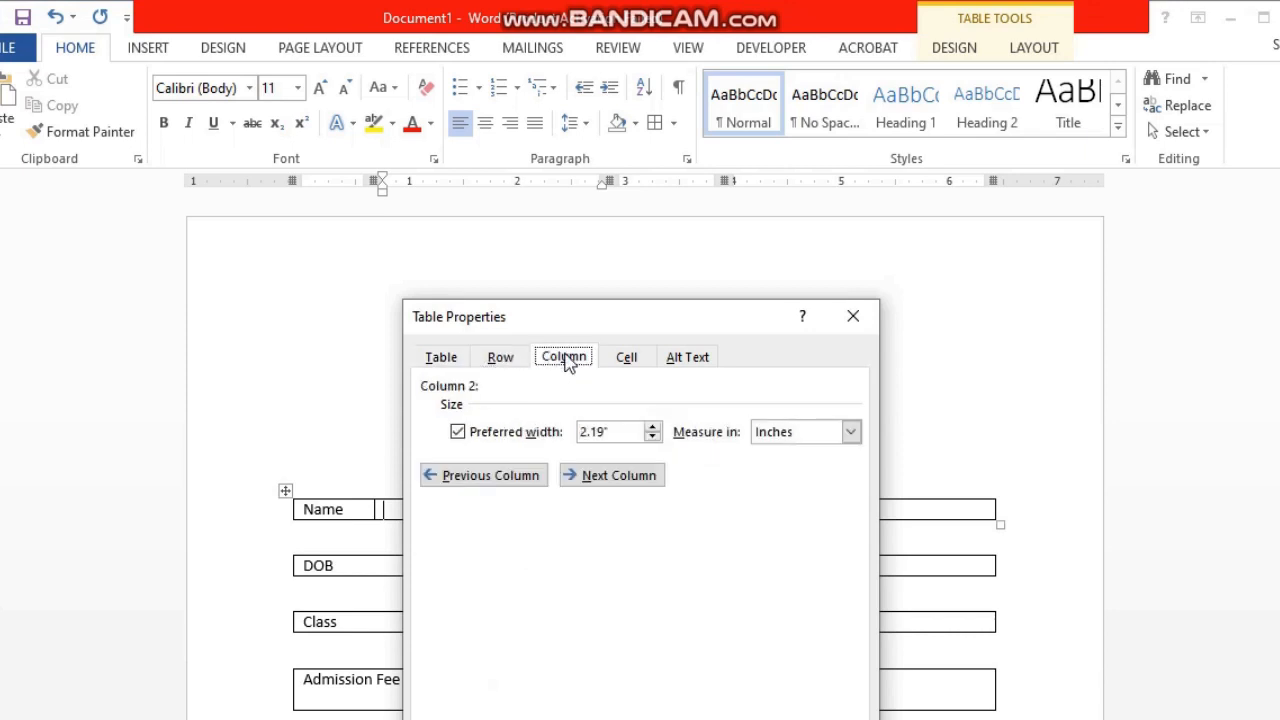
key("Escape")
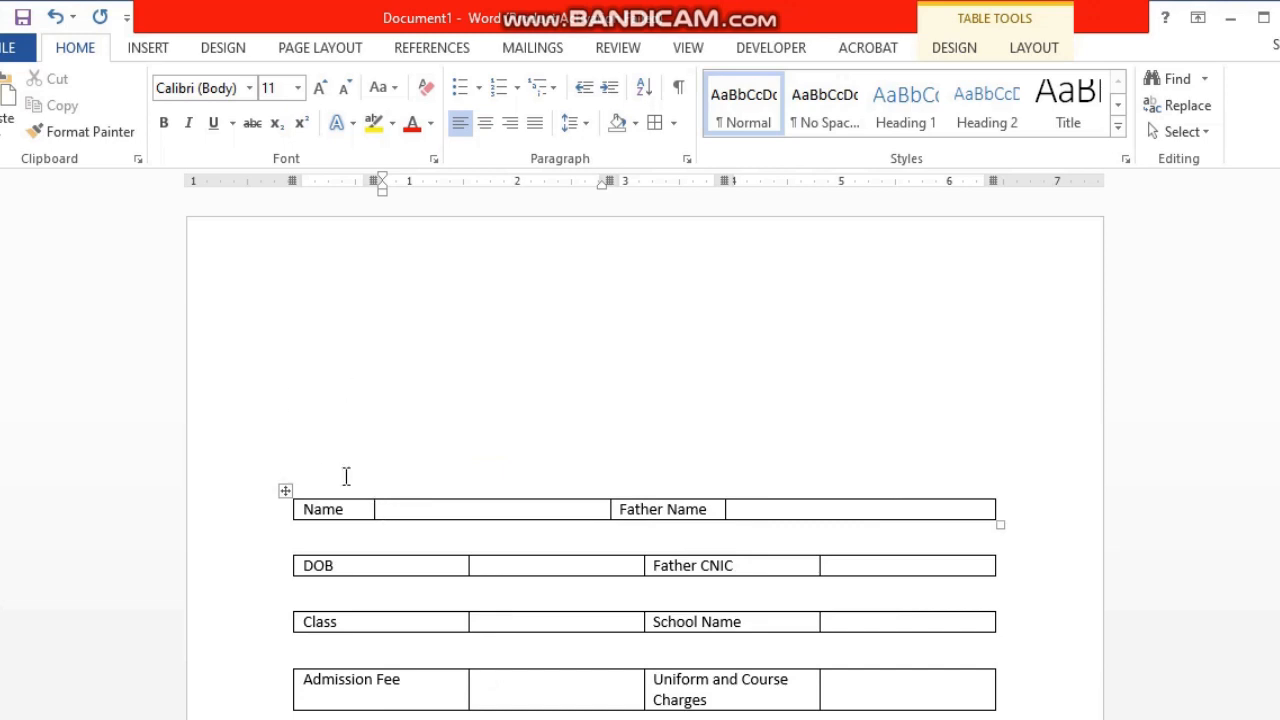
- Remove all borders from the first table containing "Name" and "Father Name"
left_click(286, 490)
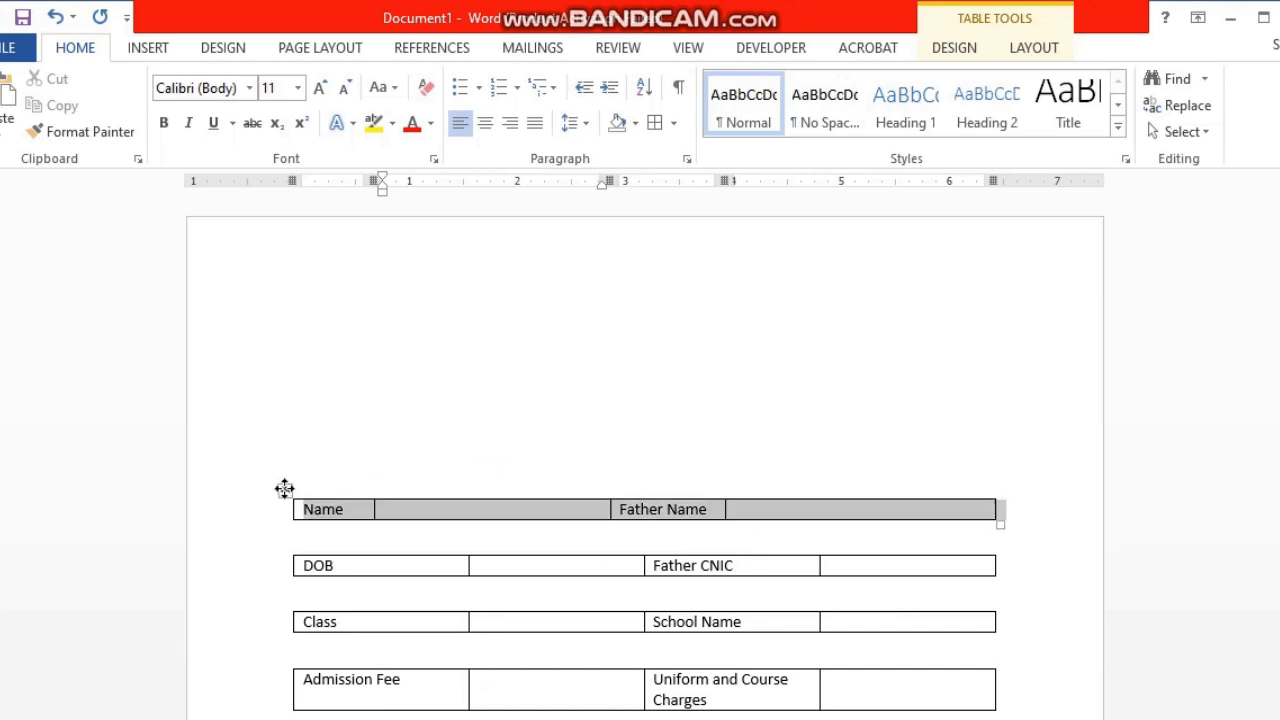
left_click(670, 125)
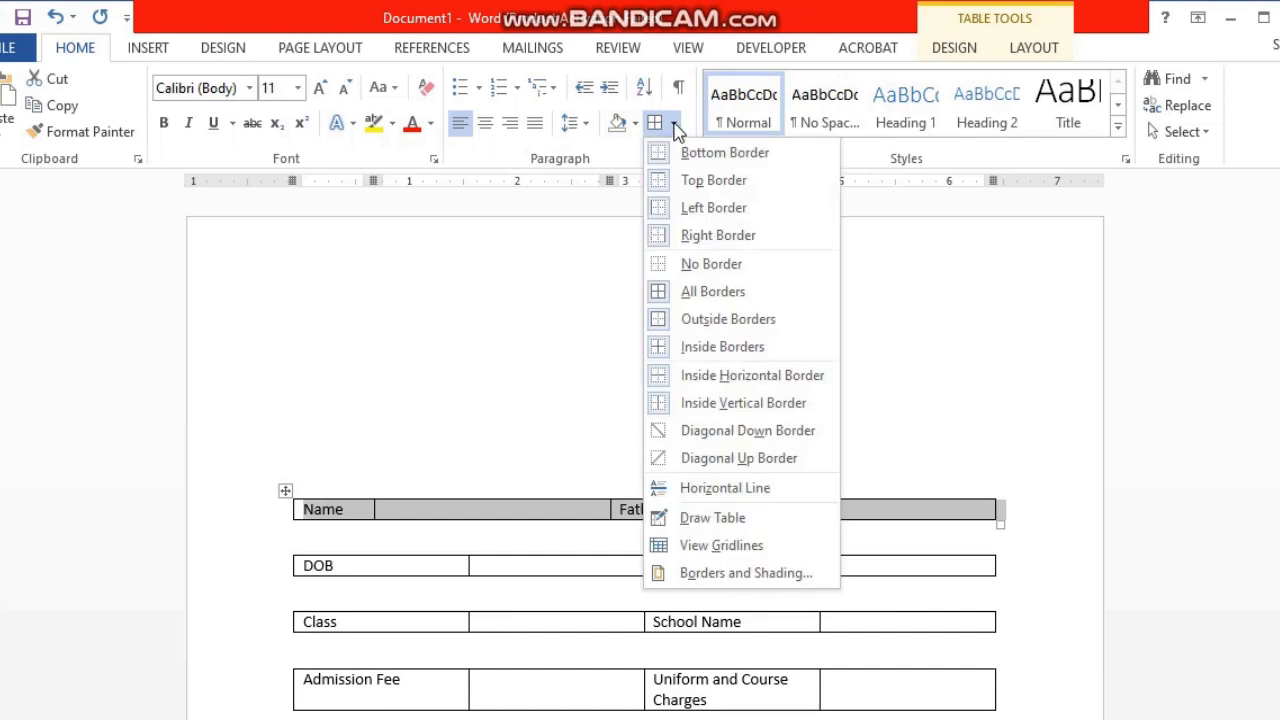
left_click(705, 265)
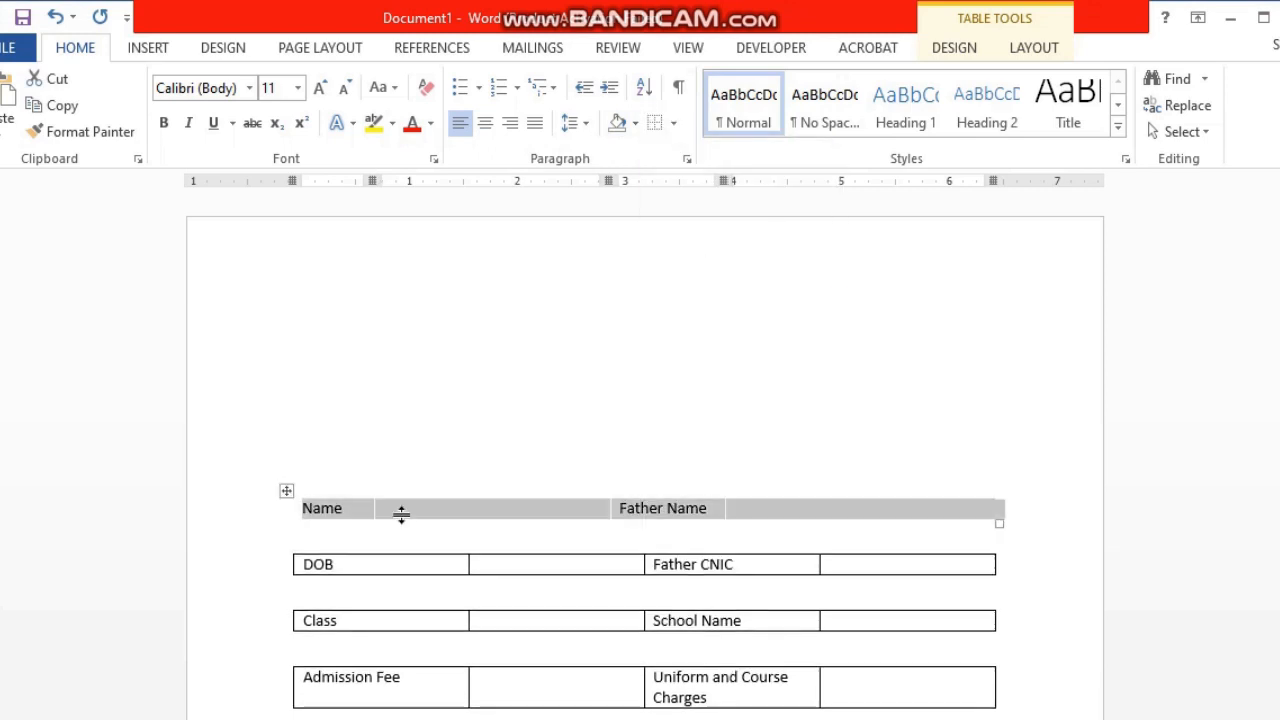
- Give only the blank cell after "Name" a ½ pt bottom border as its fill-in line
left_click(366, 516)
key("Tab")
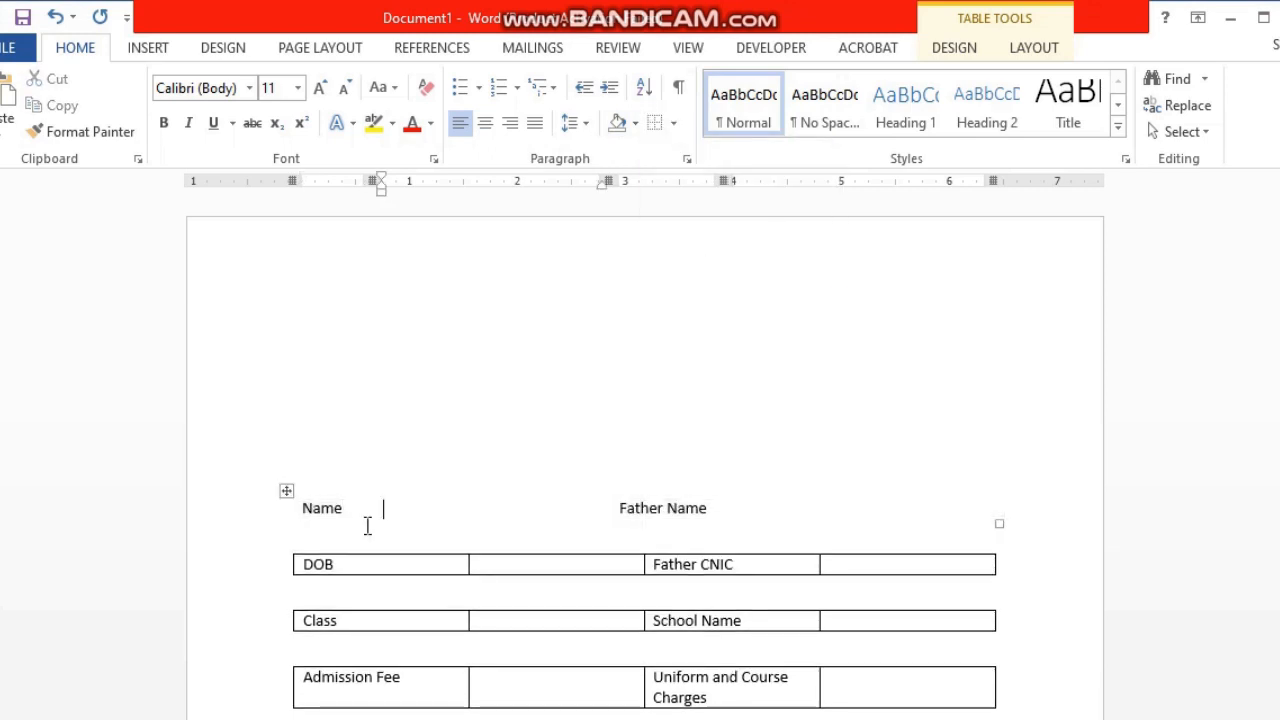
key("ctrl+a")
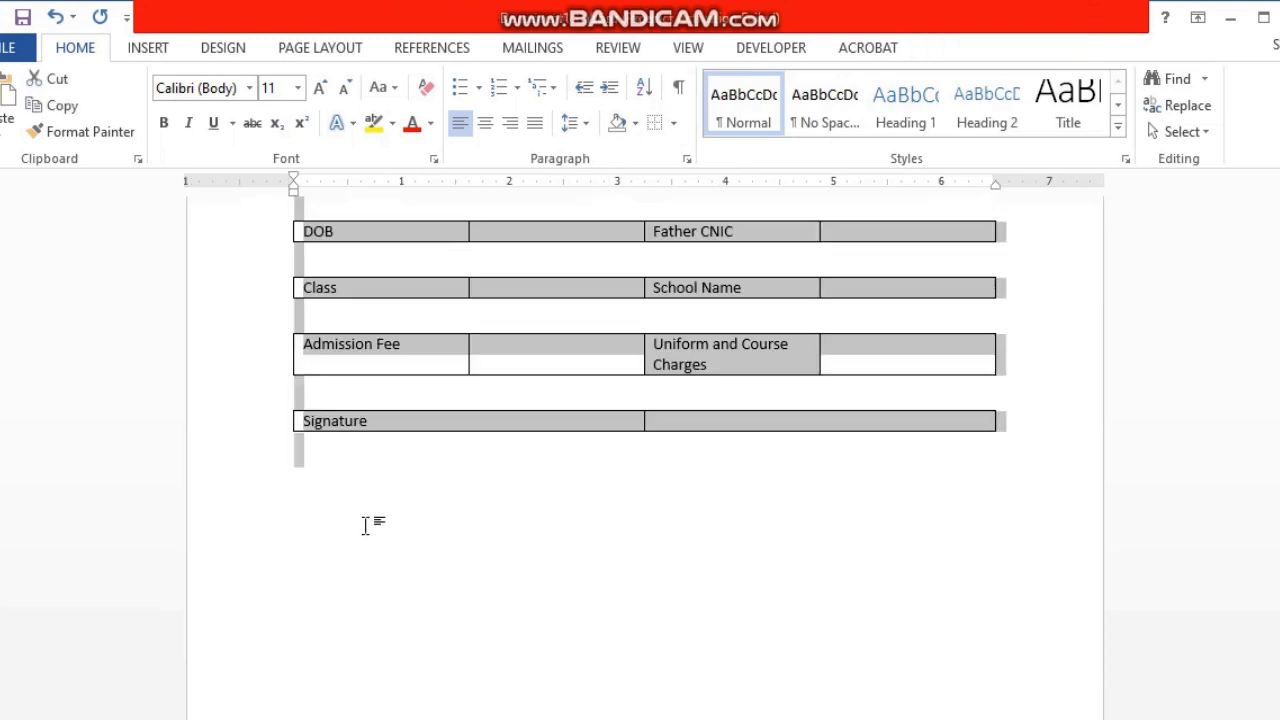
key("Up")
key("Down")
key("Up")
key("Down")
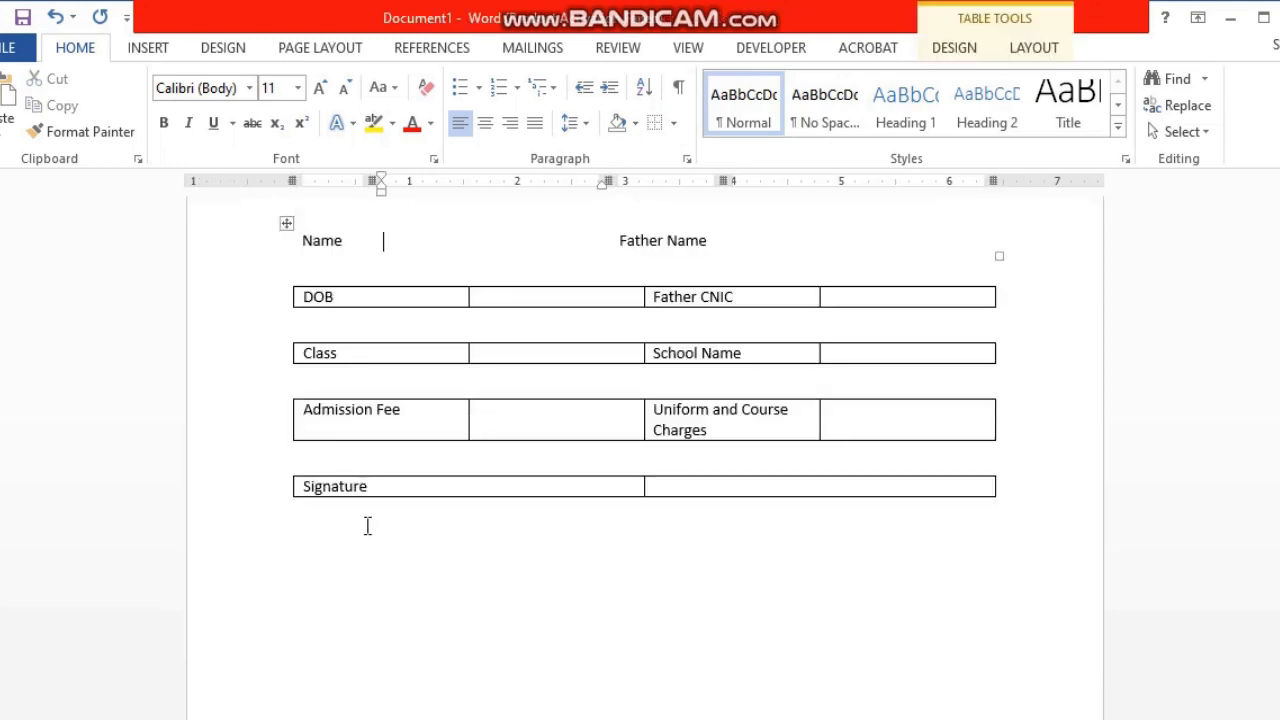
key("shift+Right")
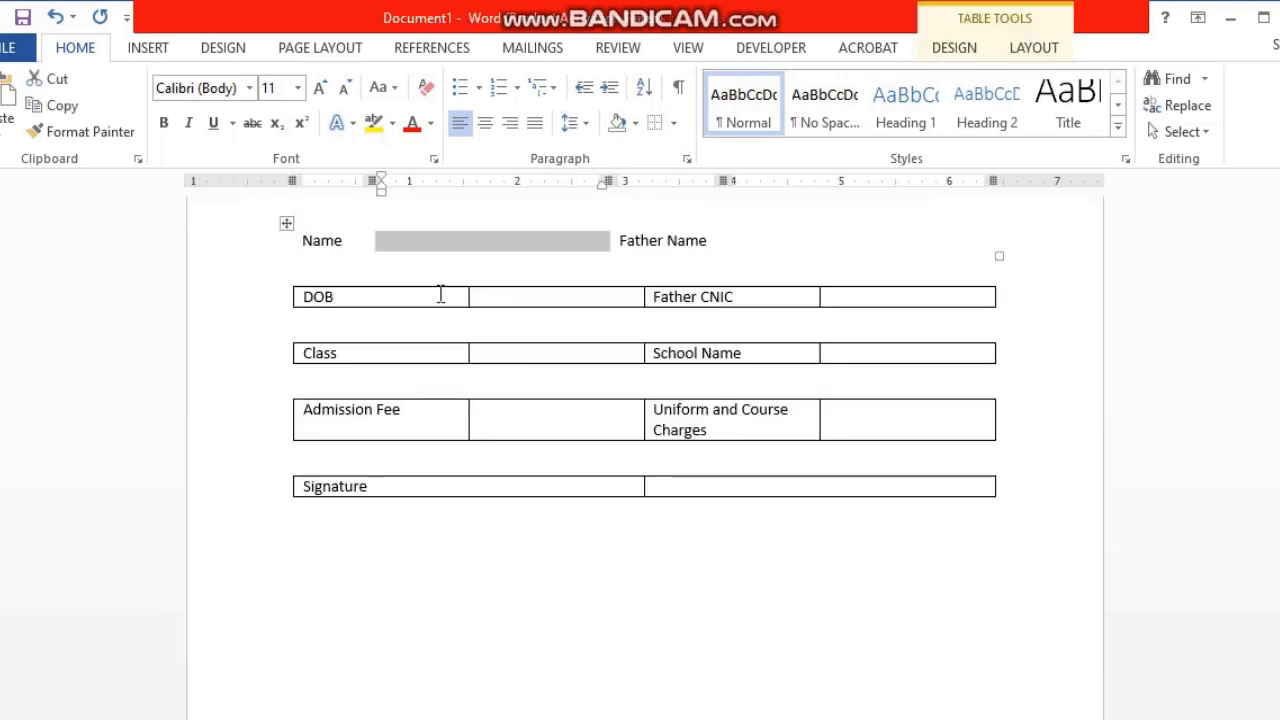
left_click(677, 124)
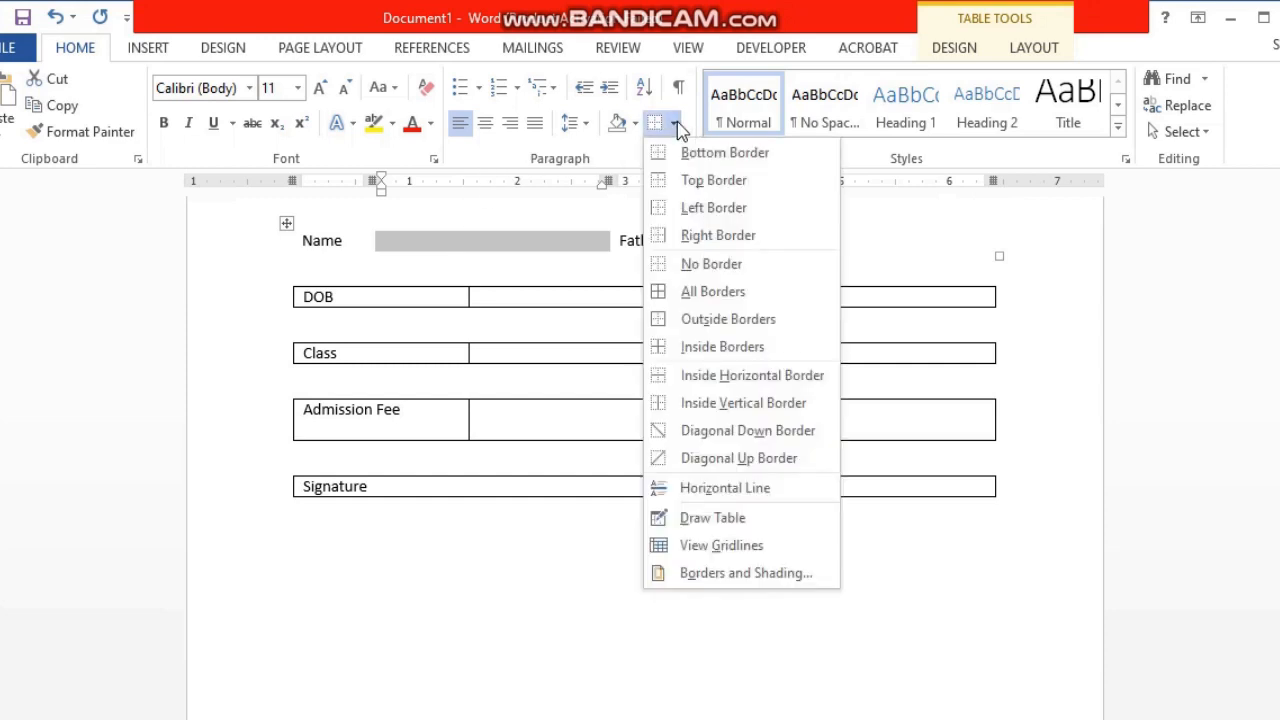
left_click(774, 576)
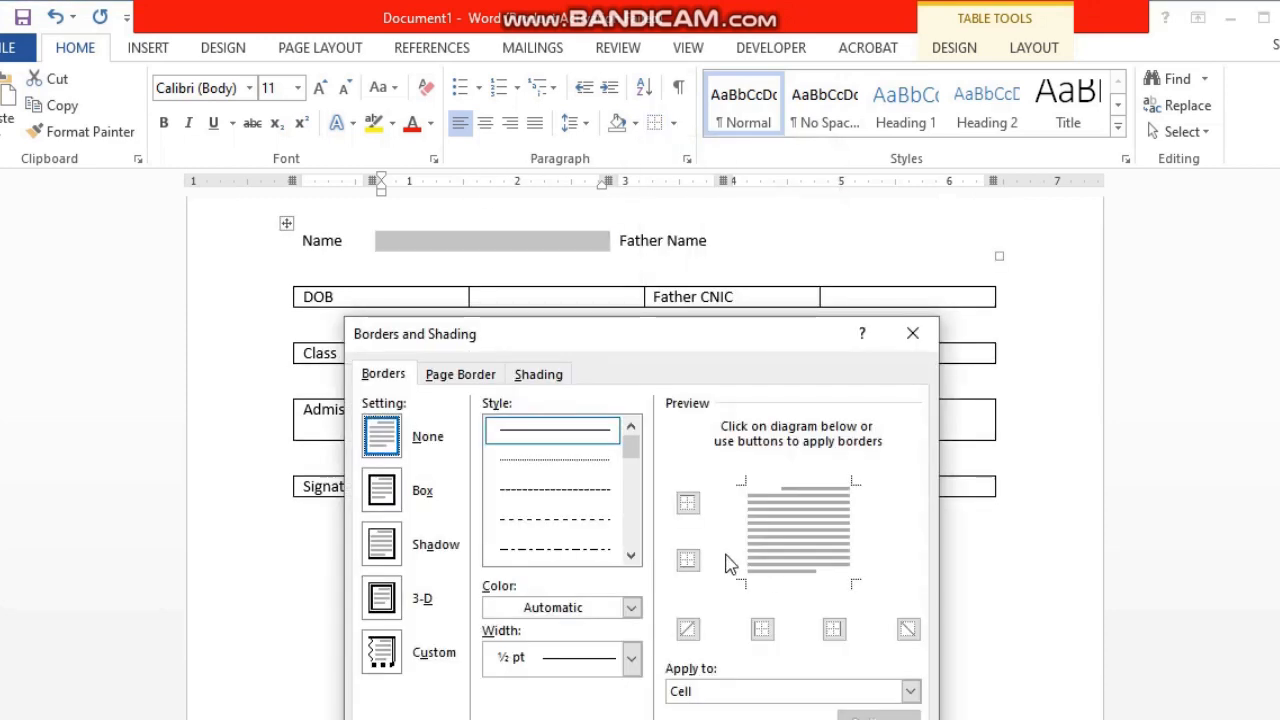
left_click(688, 560)
key("Return")
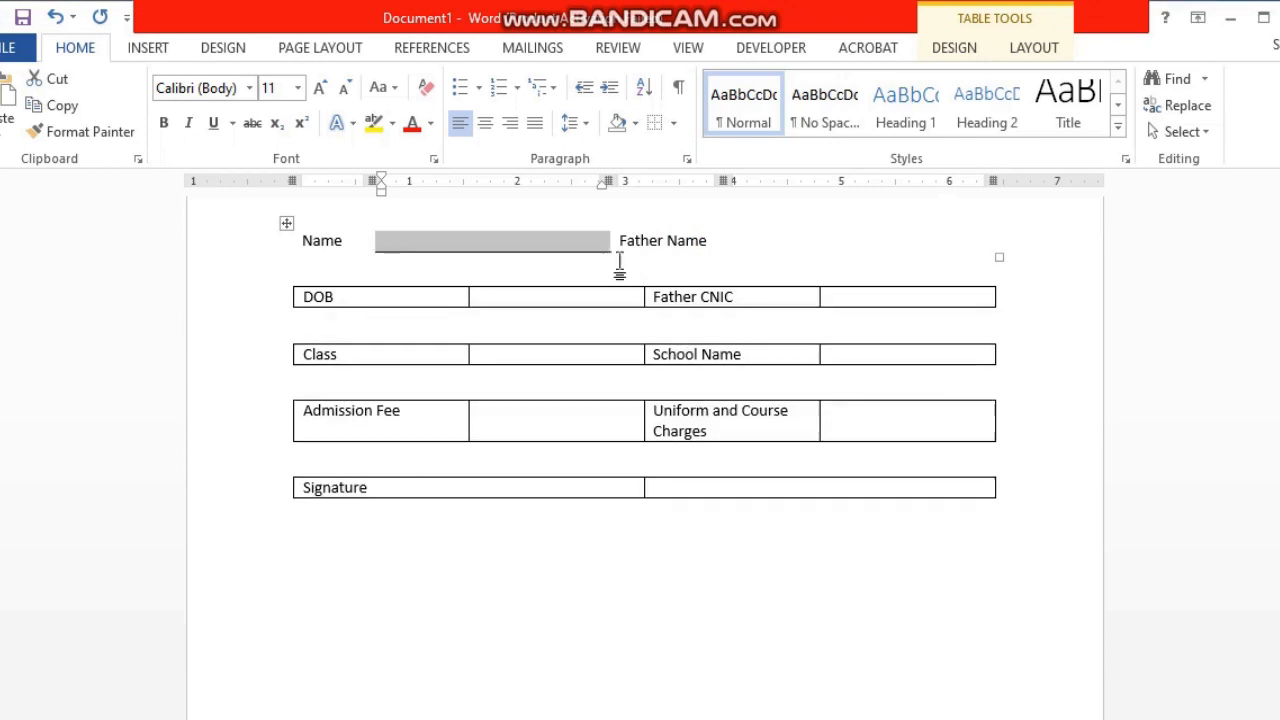
- Add a ½ pt bottom border to the blank cell after "Father Name"
left_click(668, 243)
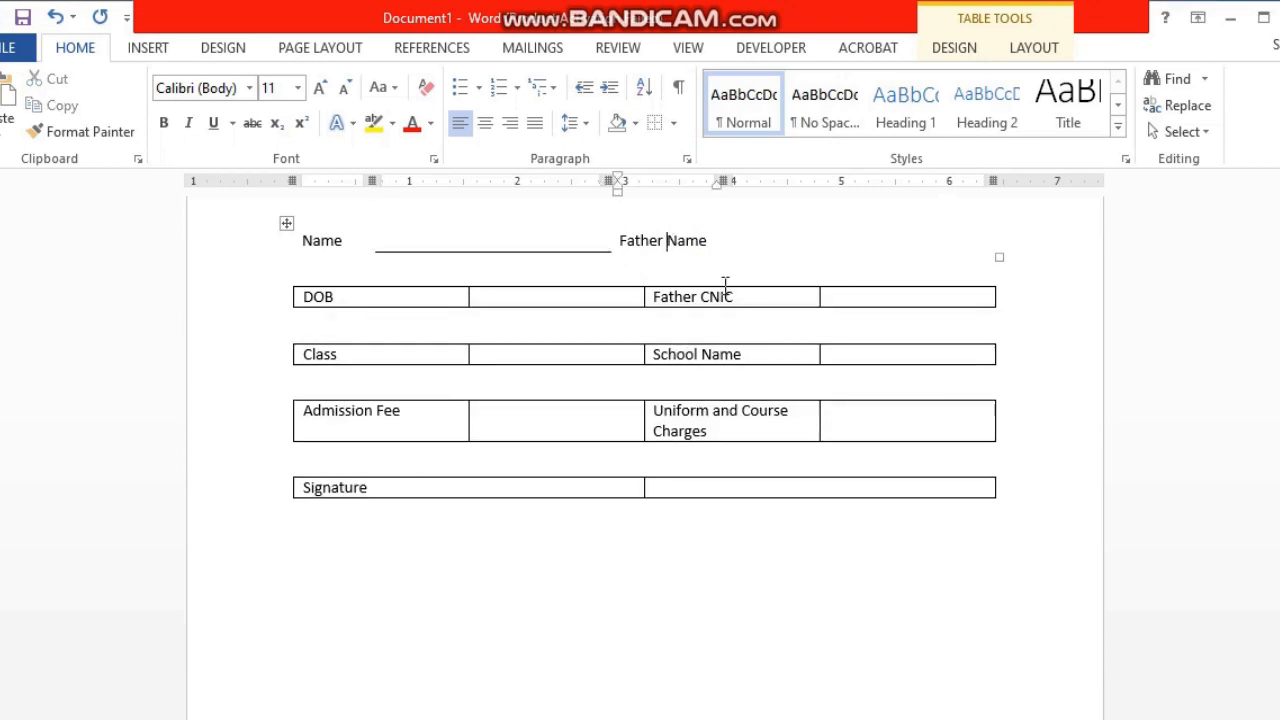
key("Tab")
key("shift+Right")
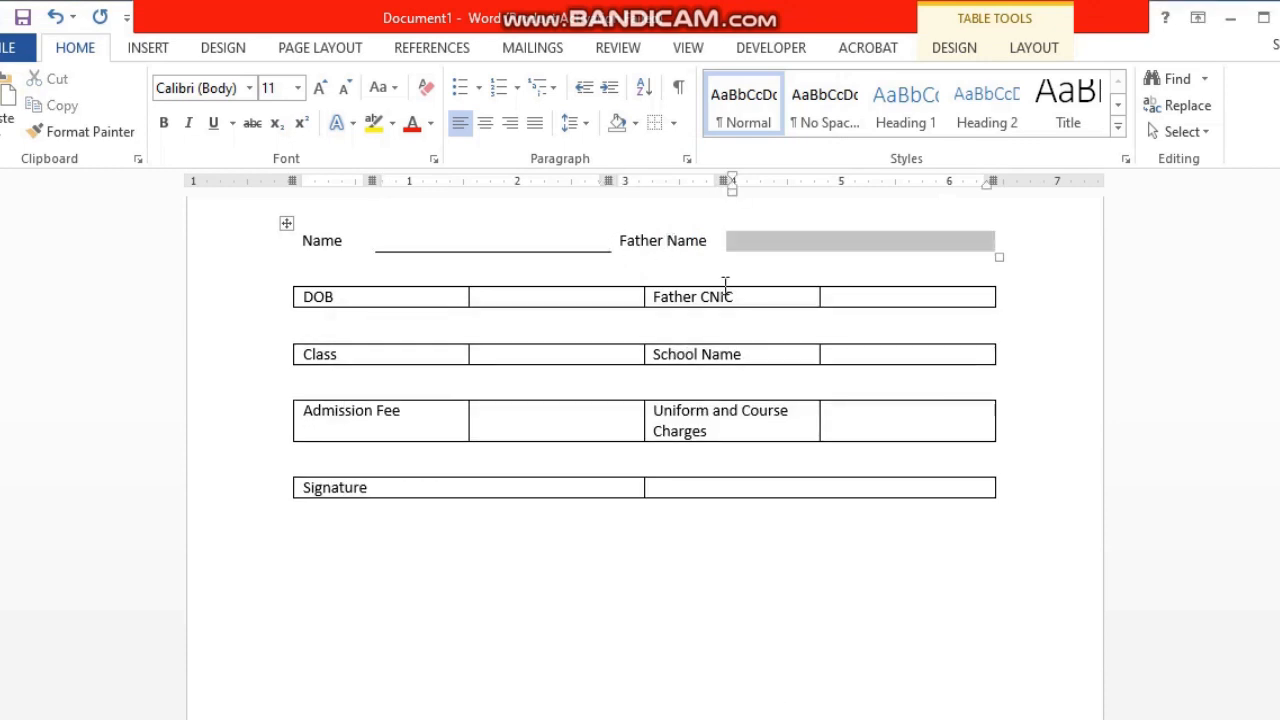
left_click(673, 122)
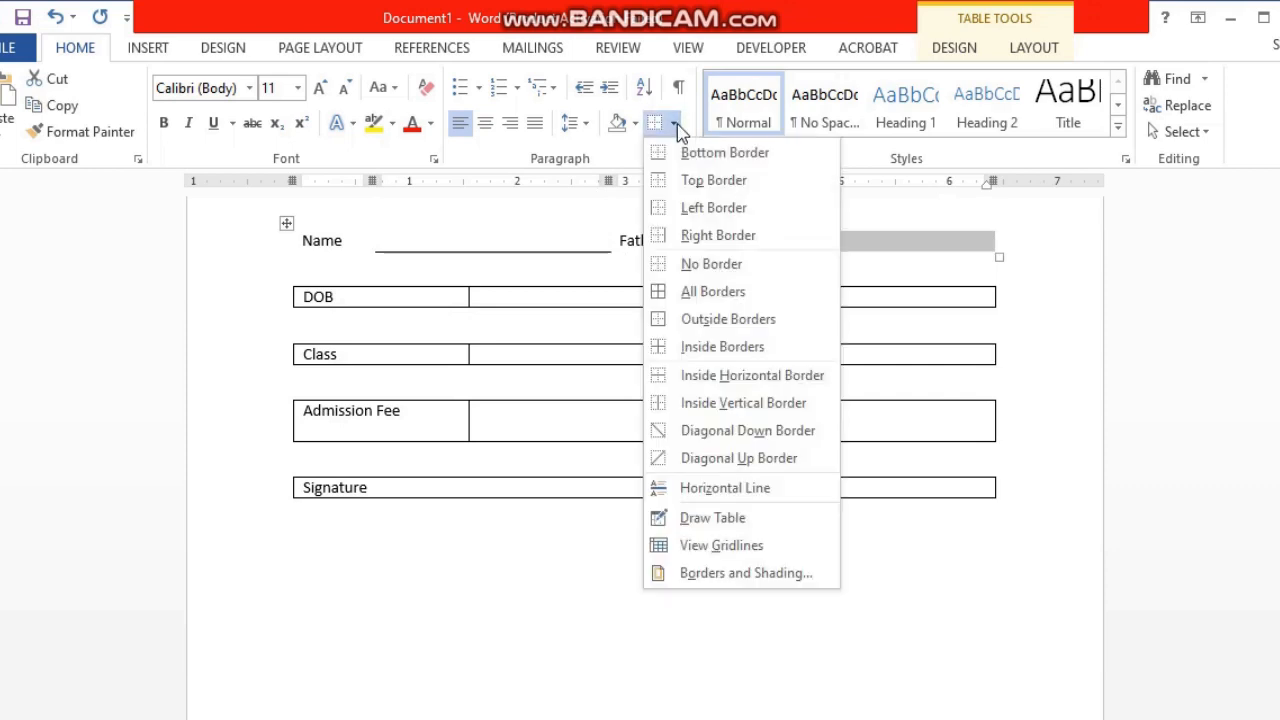
left_click(743, 574)
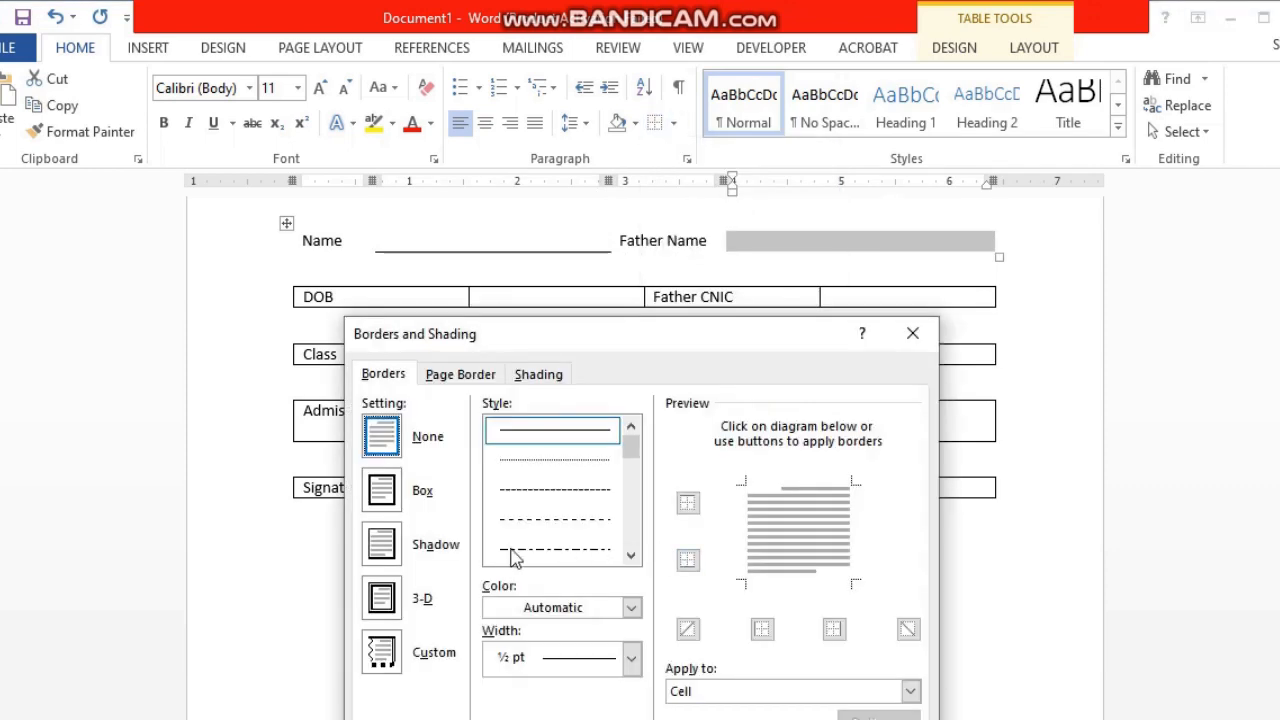
left_click(689, 562)
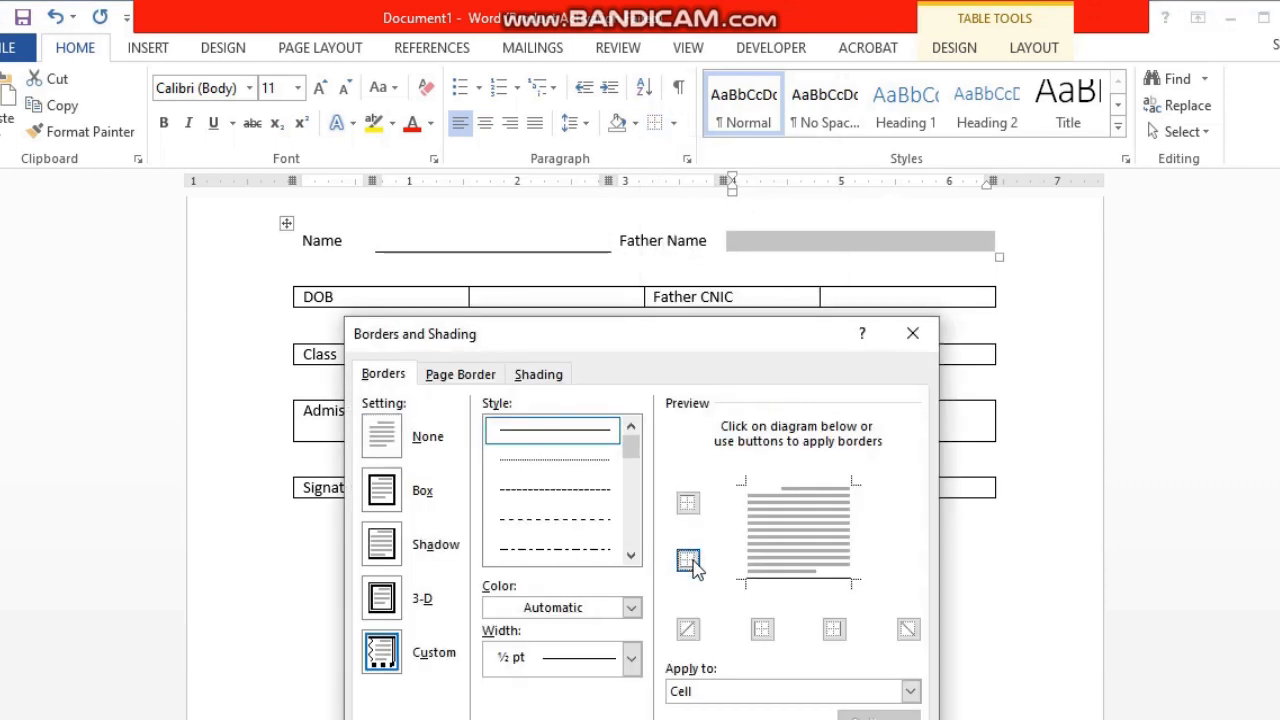
left_click(693, 562)
left_click(693, 562)
left_click(783, 719)
left_click(574, 606)
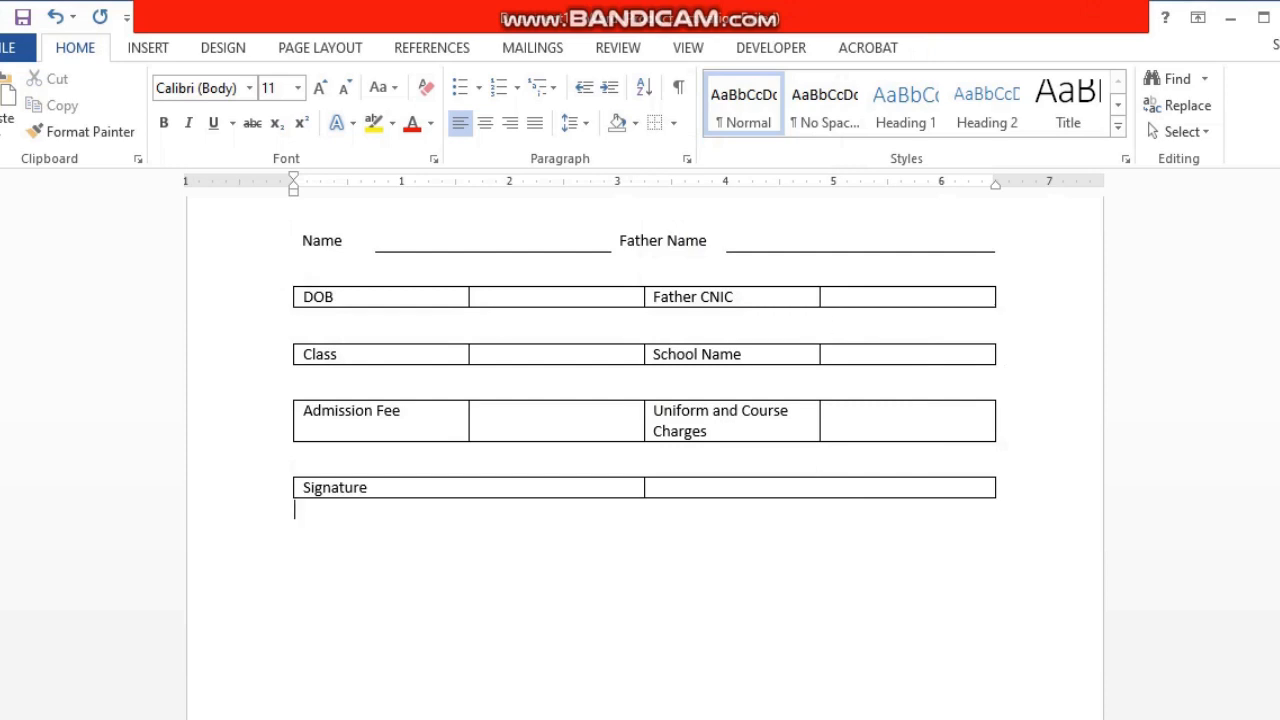
- Narrow the "DOB" and "Father CNIC" cells in the second table to fit their labels, widening the blank cells beside them
scroll(334, 491, "up", 2)
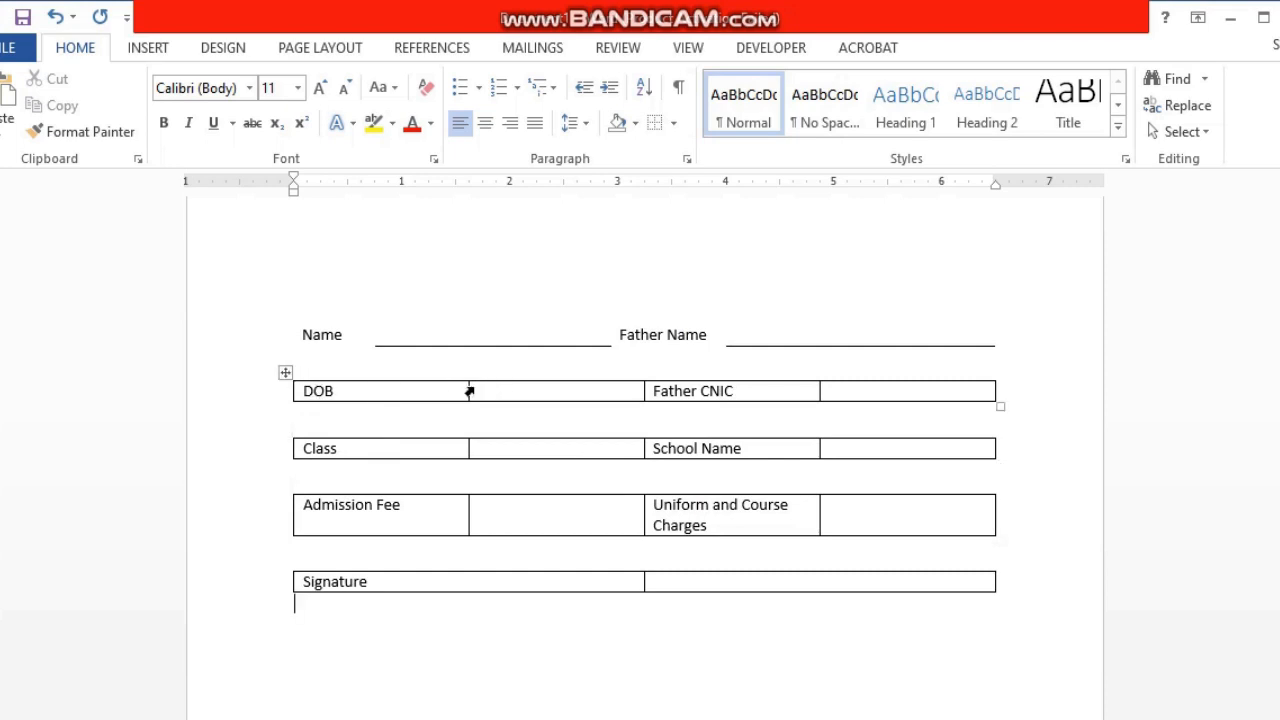
left_click_drag(467, 390, 380, 396)
left_click_drag(358, 396, 361, 396)
left_click_drag(819, 391, 746, 391)
left_click_drag(641, 392, 559, 402)
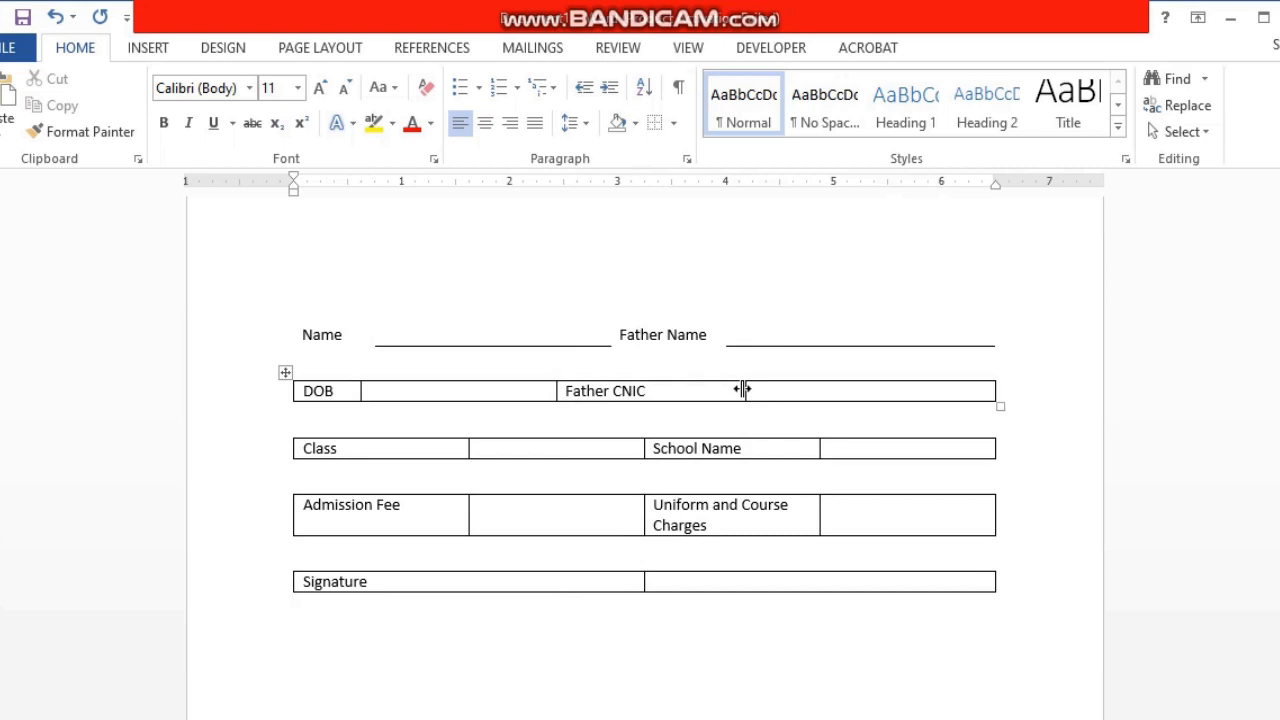
left_click_drag(742, 390, 685, 390)
left_click_drag(553, 393, 569, 393)
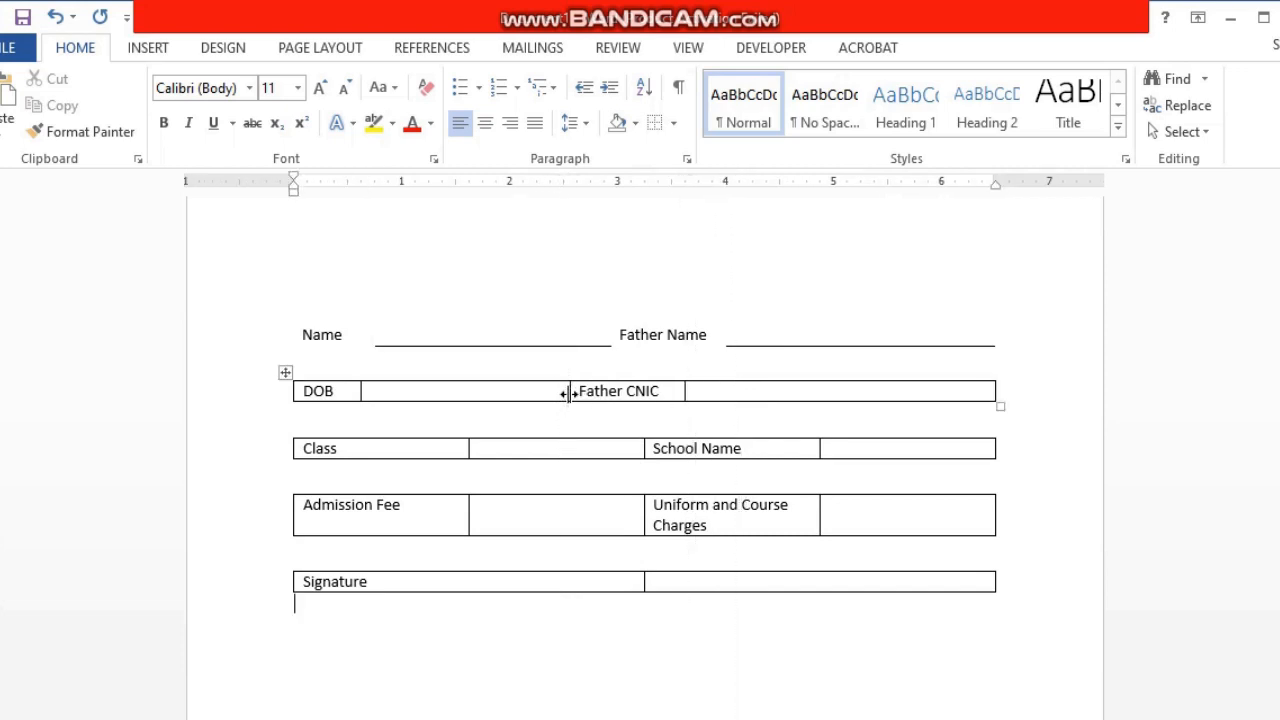
- Remove all borders from the second table containing "DOB" and "Father CNIC"
left_click(286, 372)
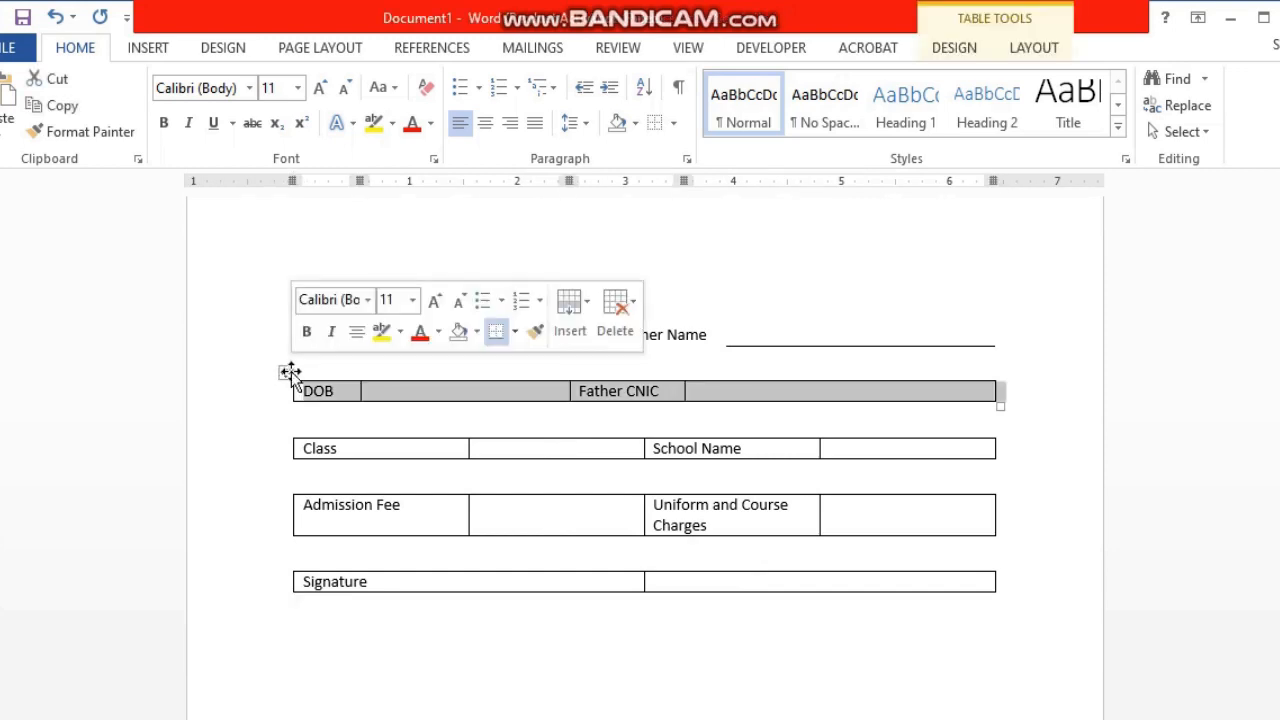
left_click(673, 122)
left_click(714, 279)
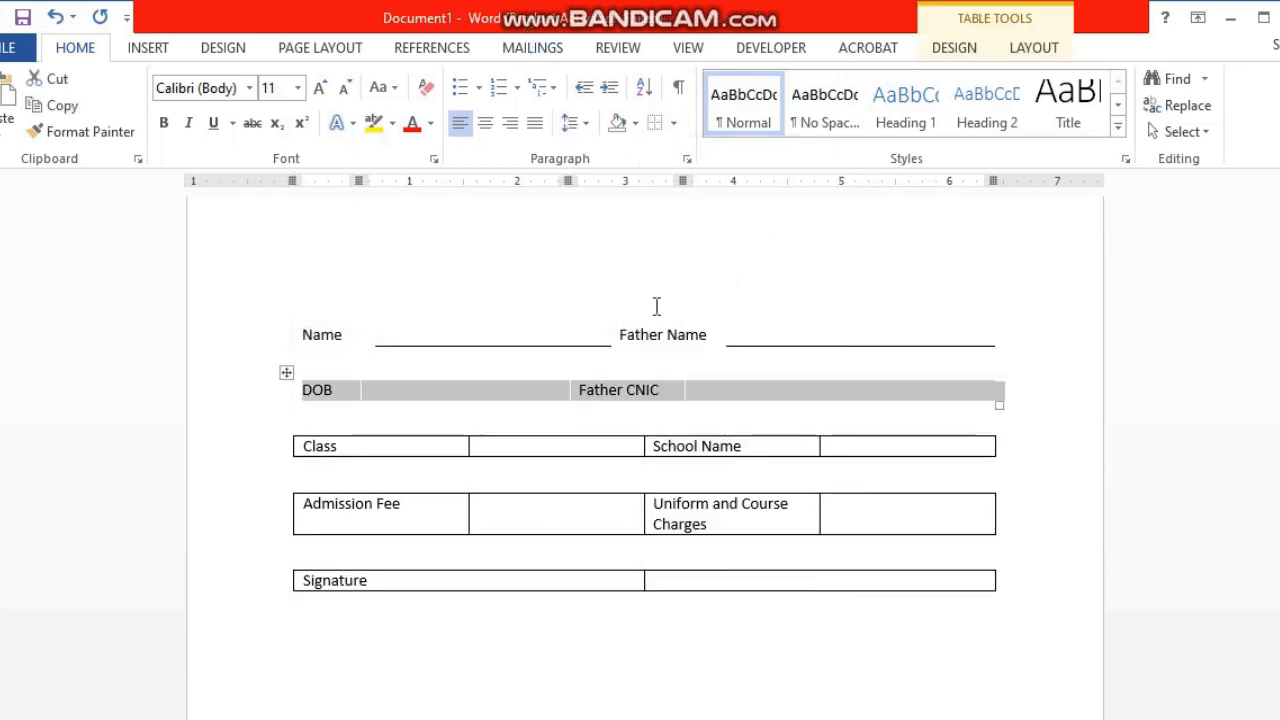
- Insert a one-row, eight-column table inside the blank cell after "DOB" as its digit boxes
left_click(378, 390)
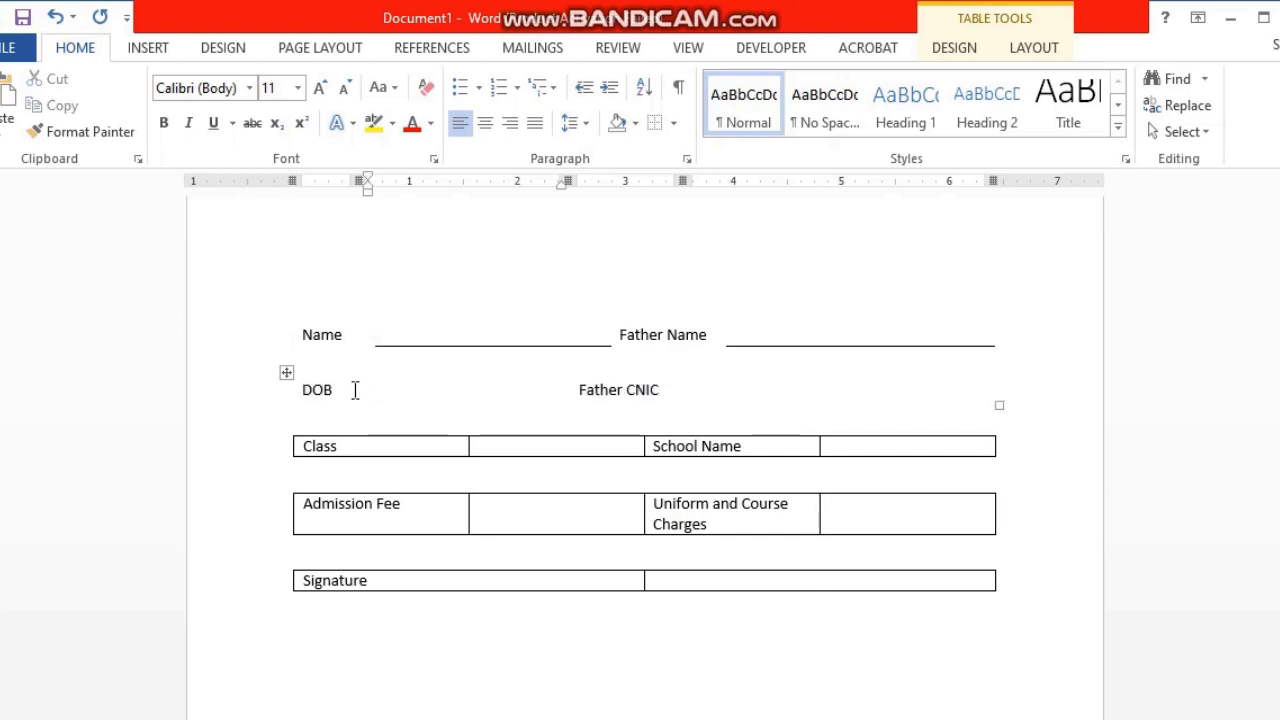
left_click(343, 390)
left_click(364, 414)
key("shift+Right")
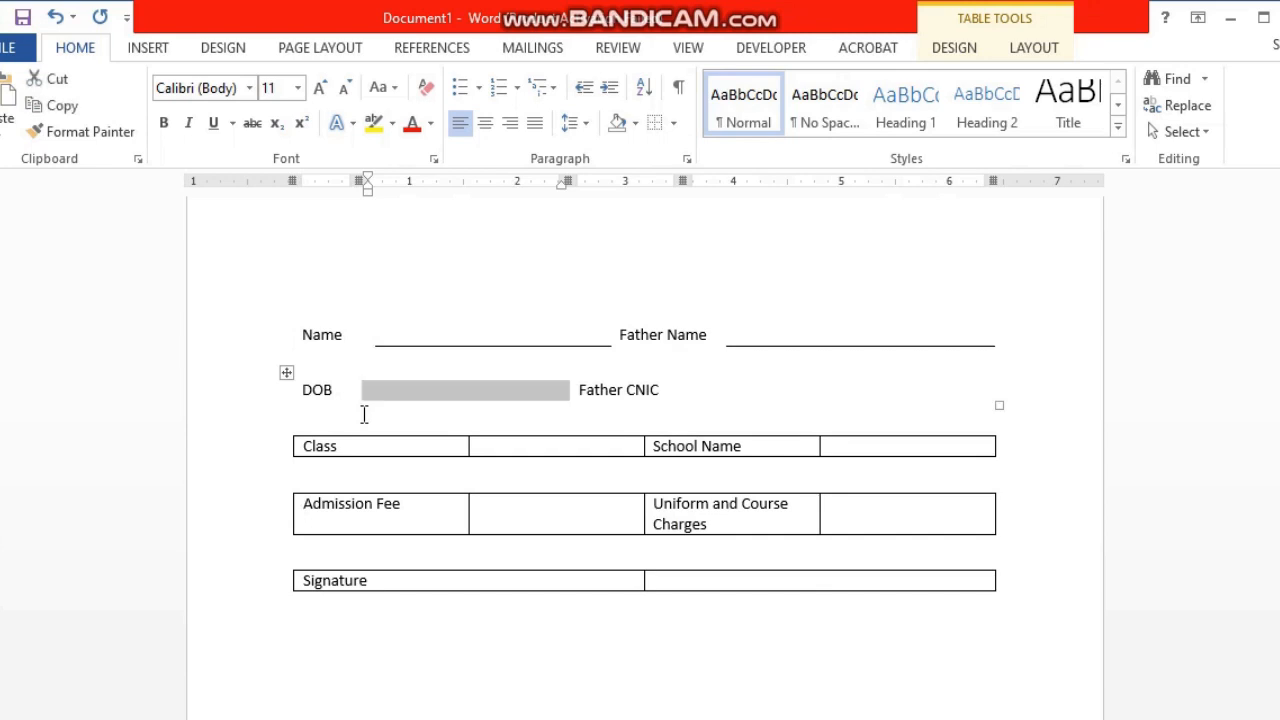
left_click(393, 395)
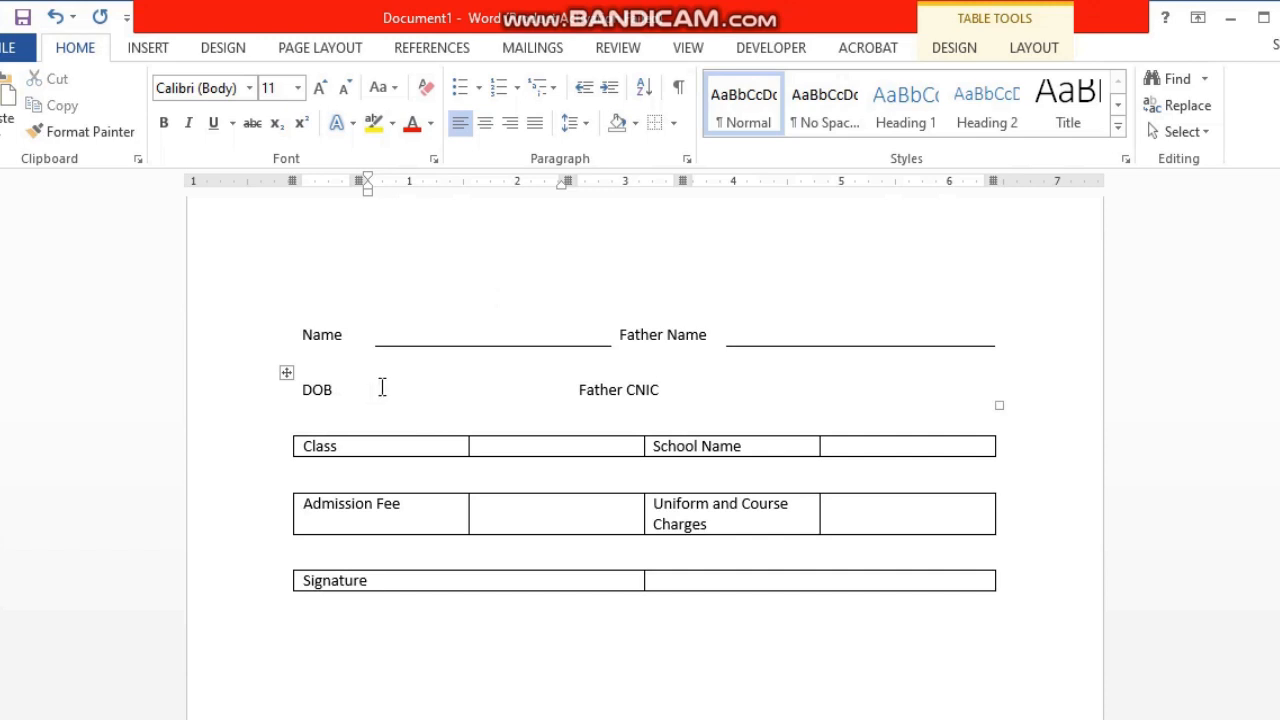
left_click(136, 52)
left_click(124, 142)
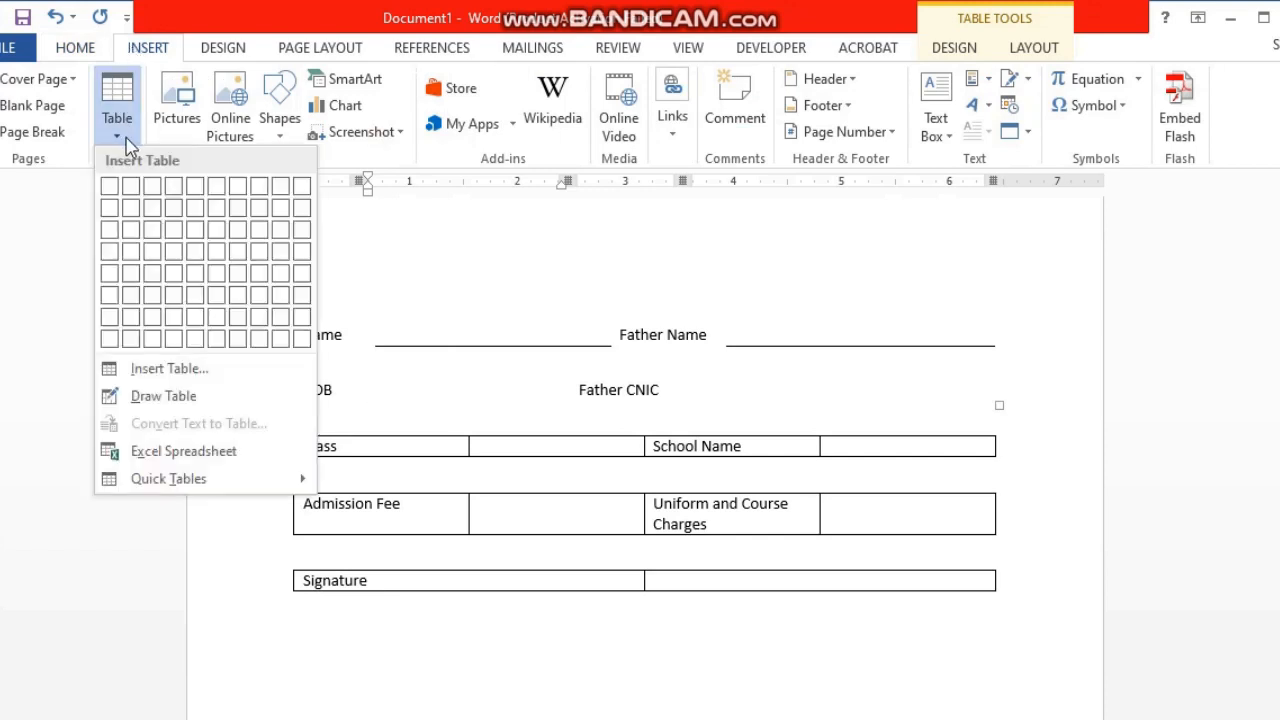
left_click(257, 196)
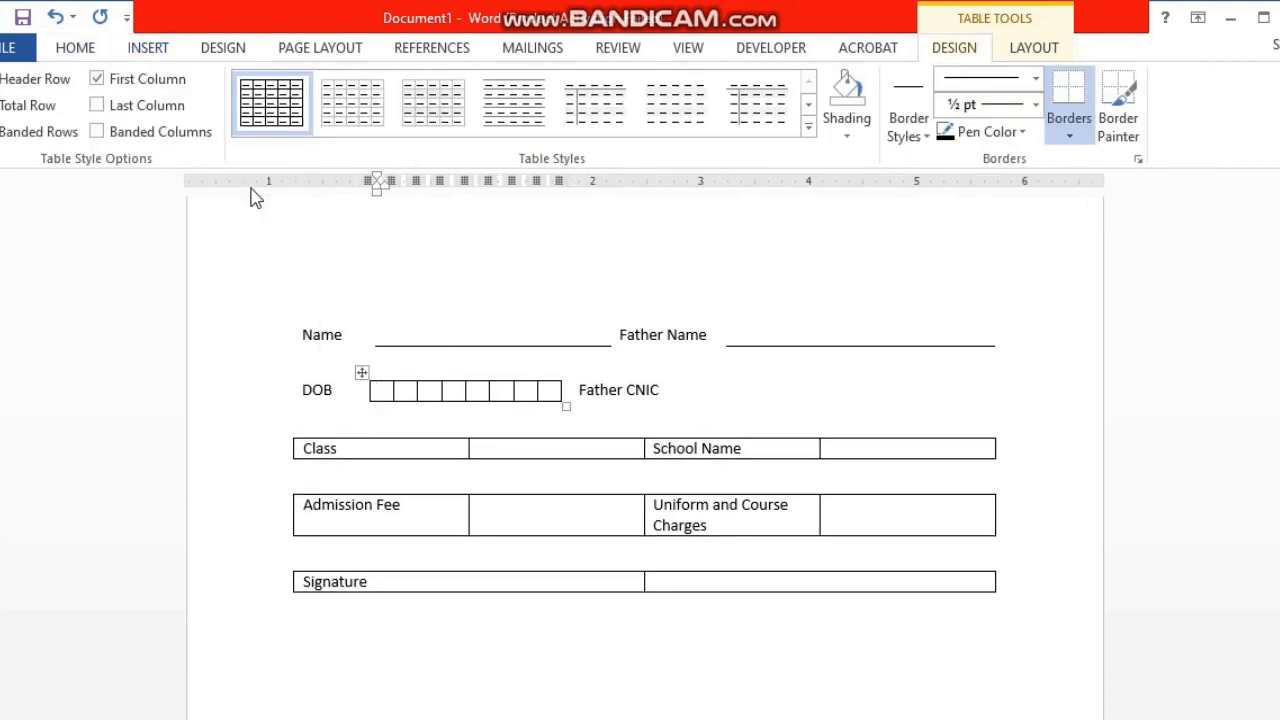
- Insert a one-row, ten-column table inside the blank cell after "Father CNIC"
left_click(664, 395)
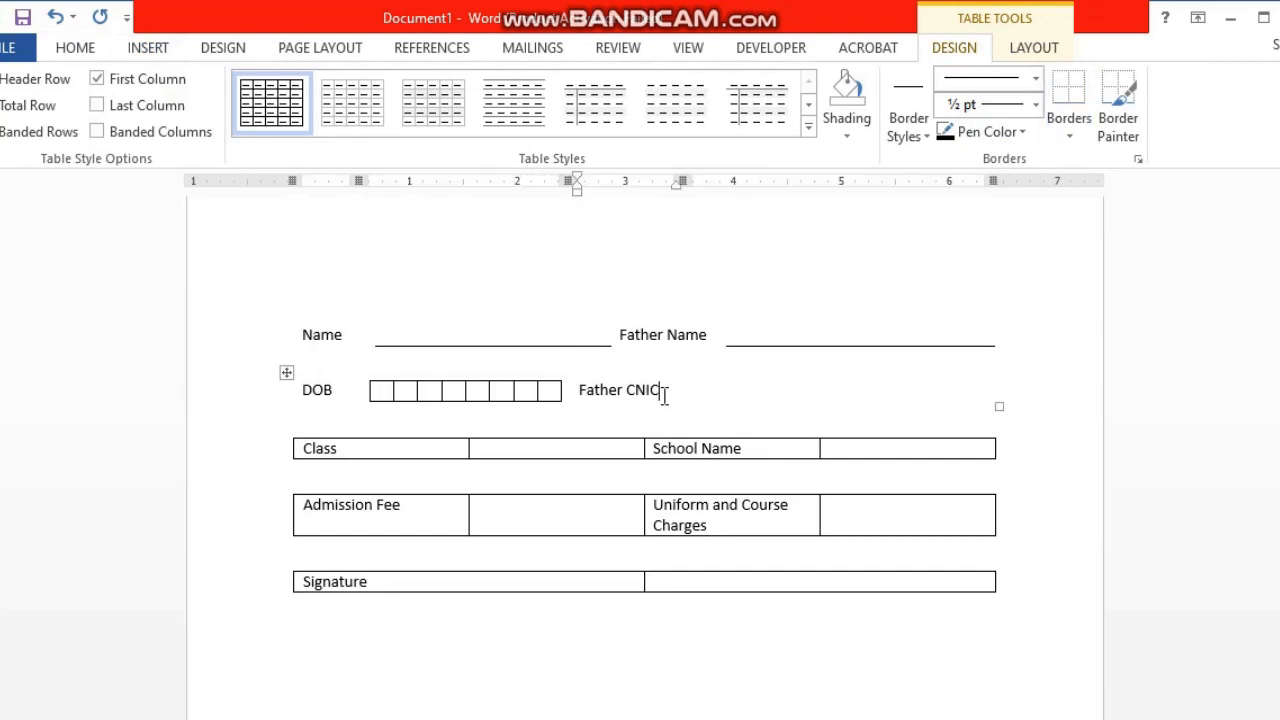
key("Tab")
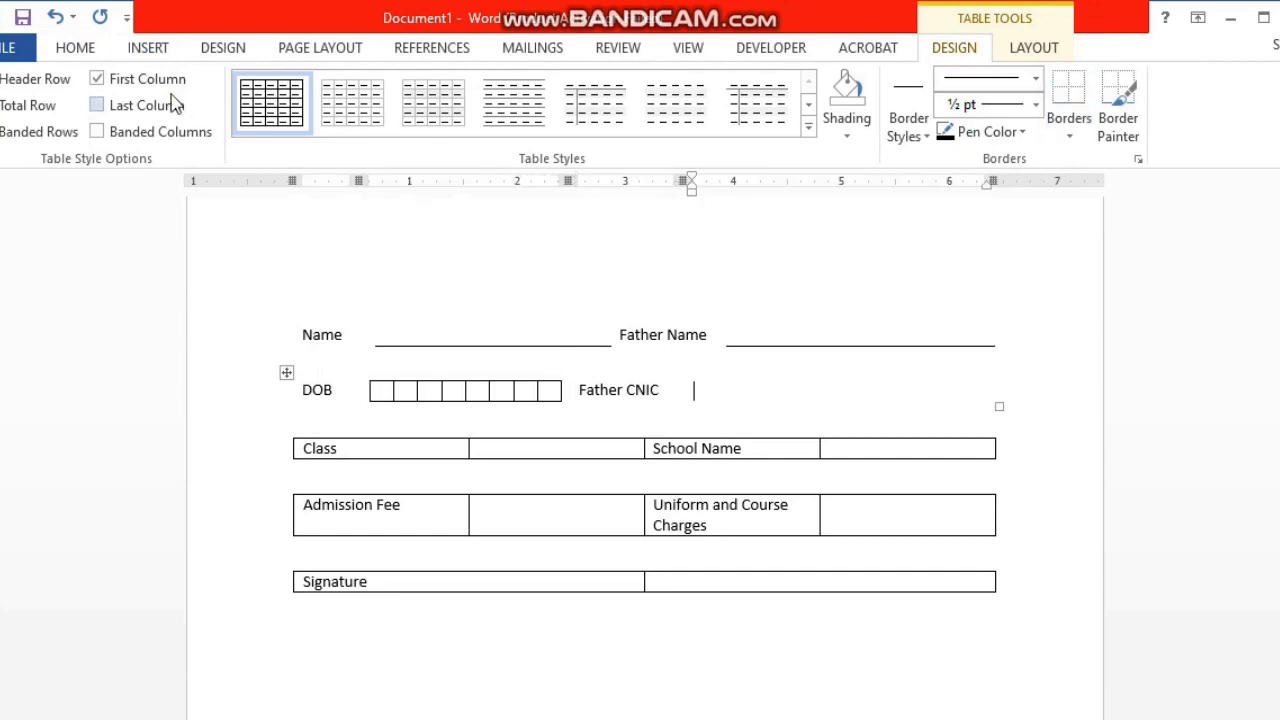
left_click(147, 48)
left_click(121, 128)
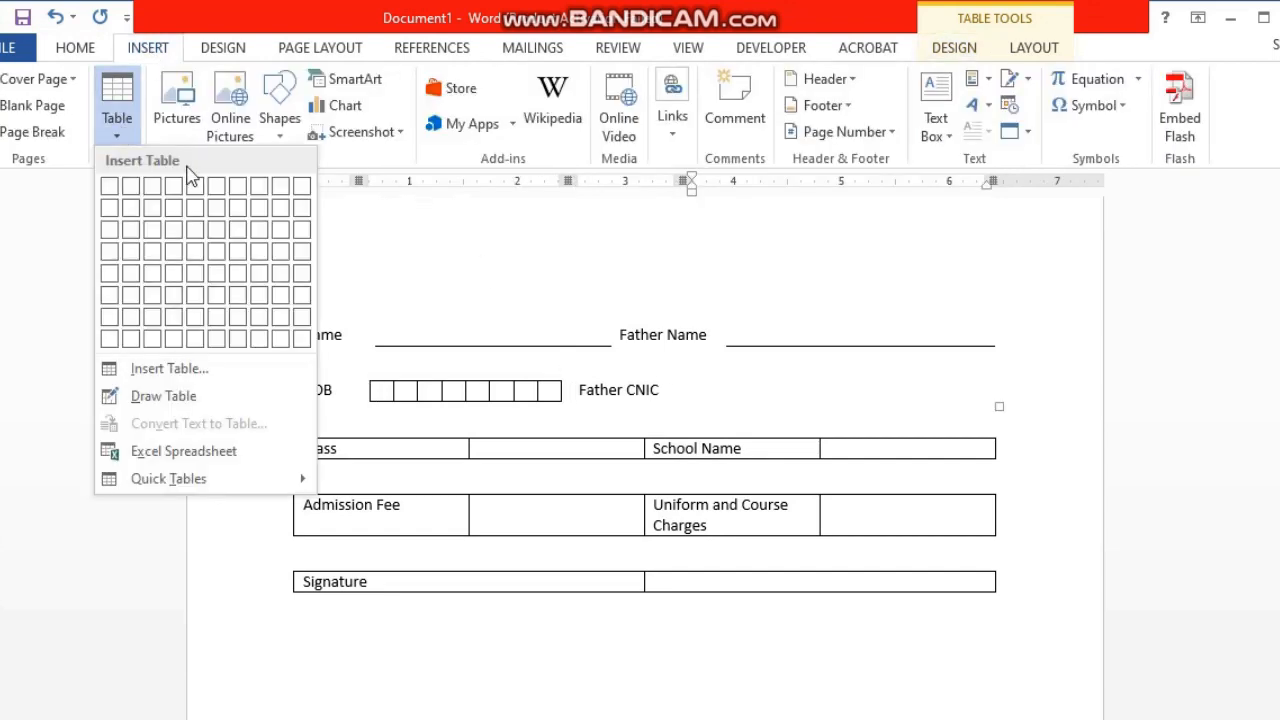
left_click(297, 188)
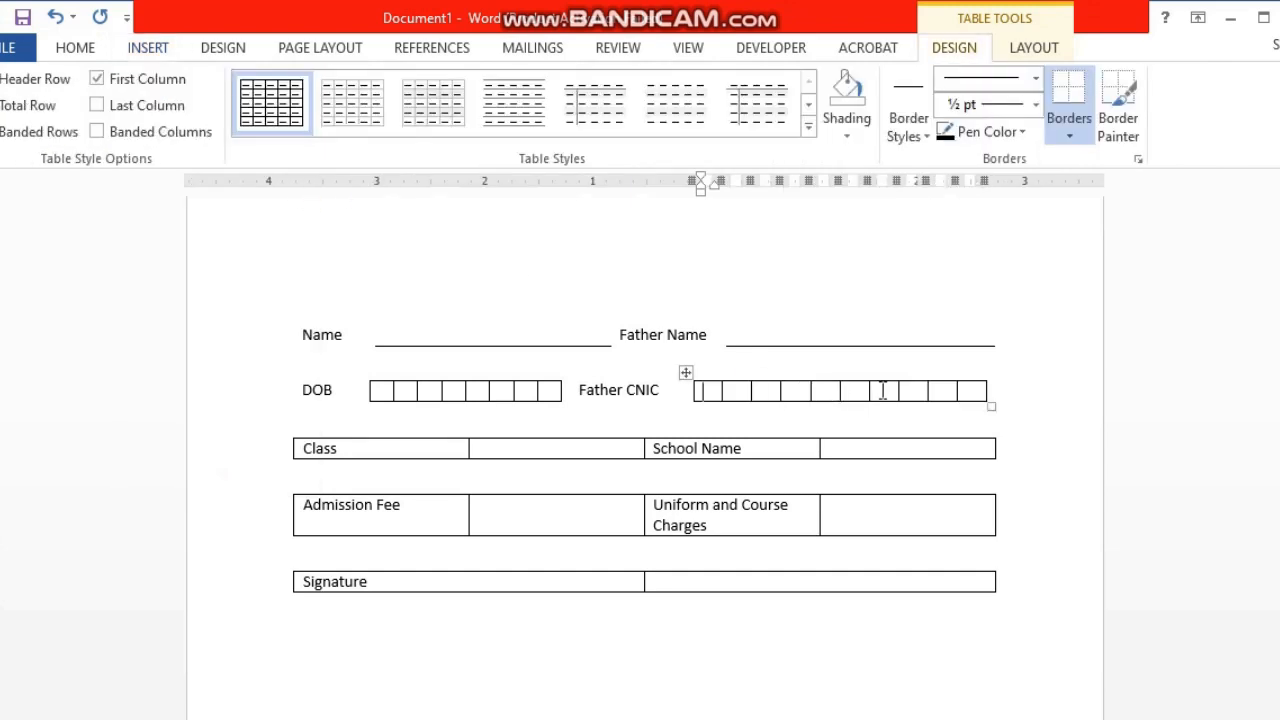
- Extend the digit boxes after "Father CNIC" by inserting four more columns based on four selected cells
left_click_drag(883, 391, 975, 392)
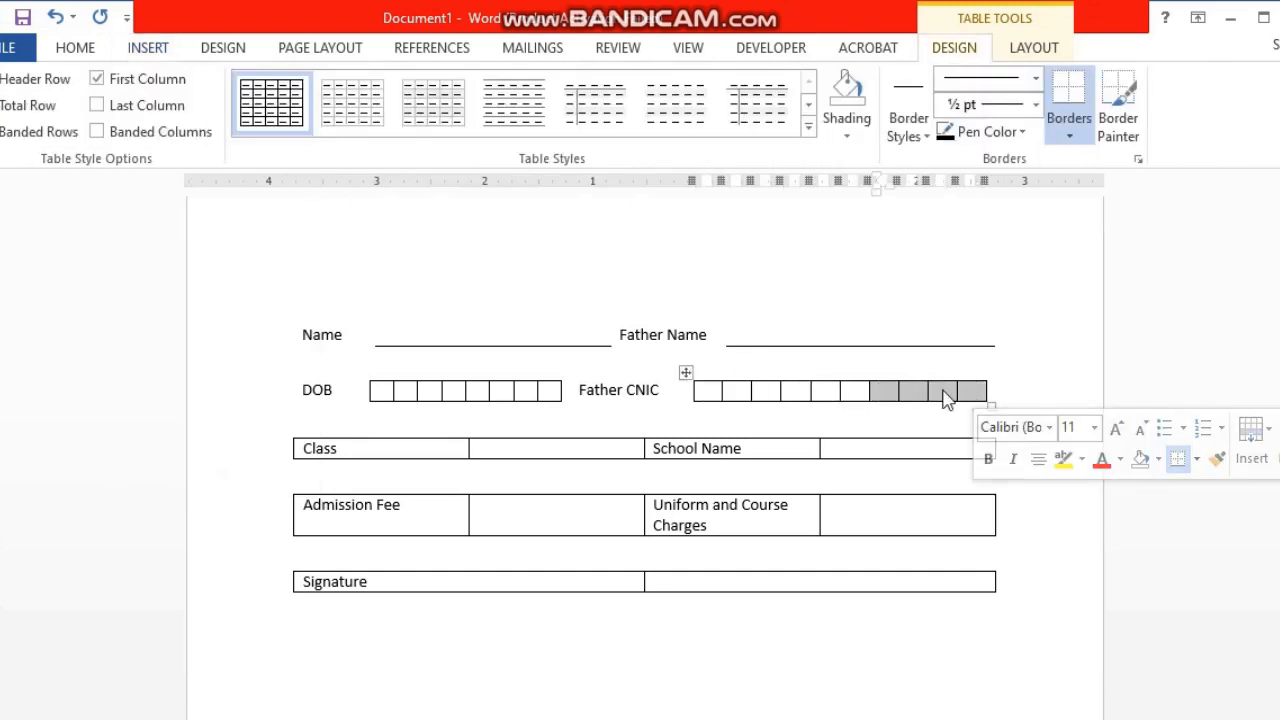
right_click(944, 397)
mouse_move(1006, 534)
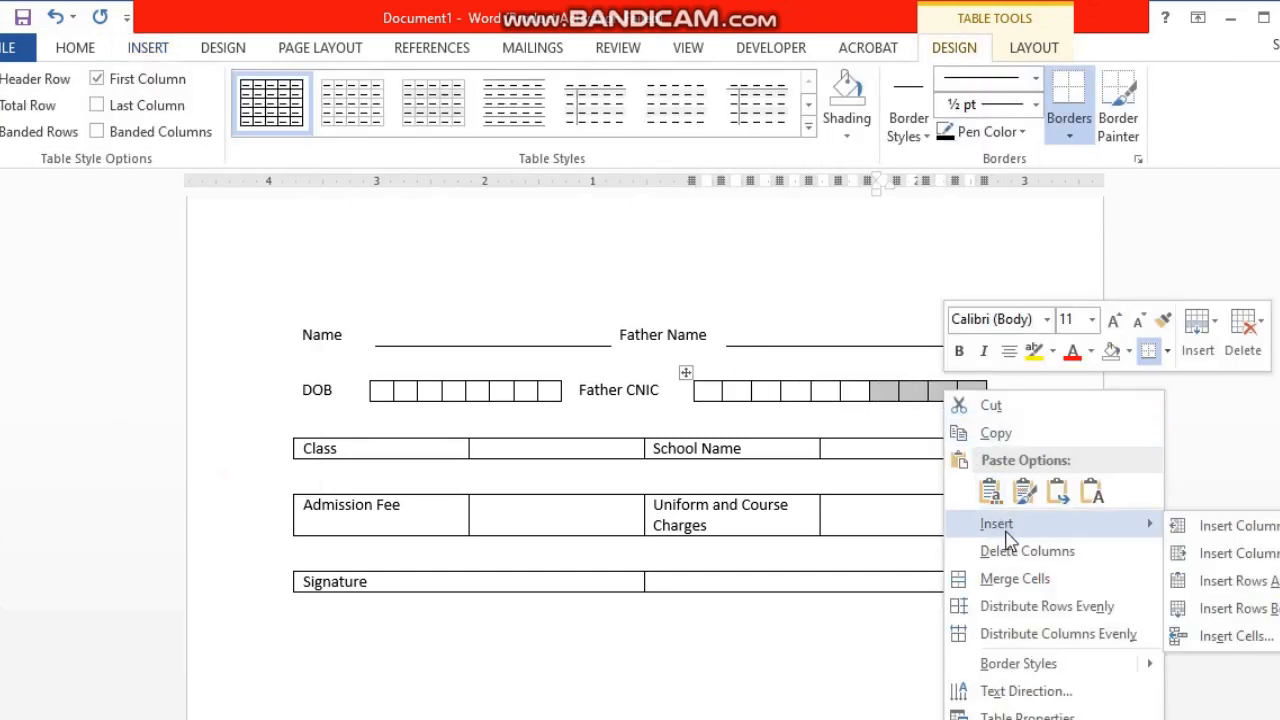
left_click(1211, 553)
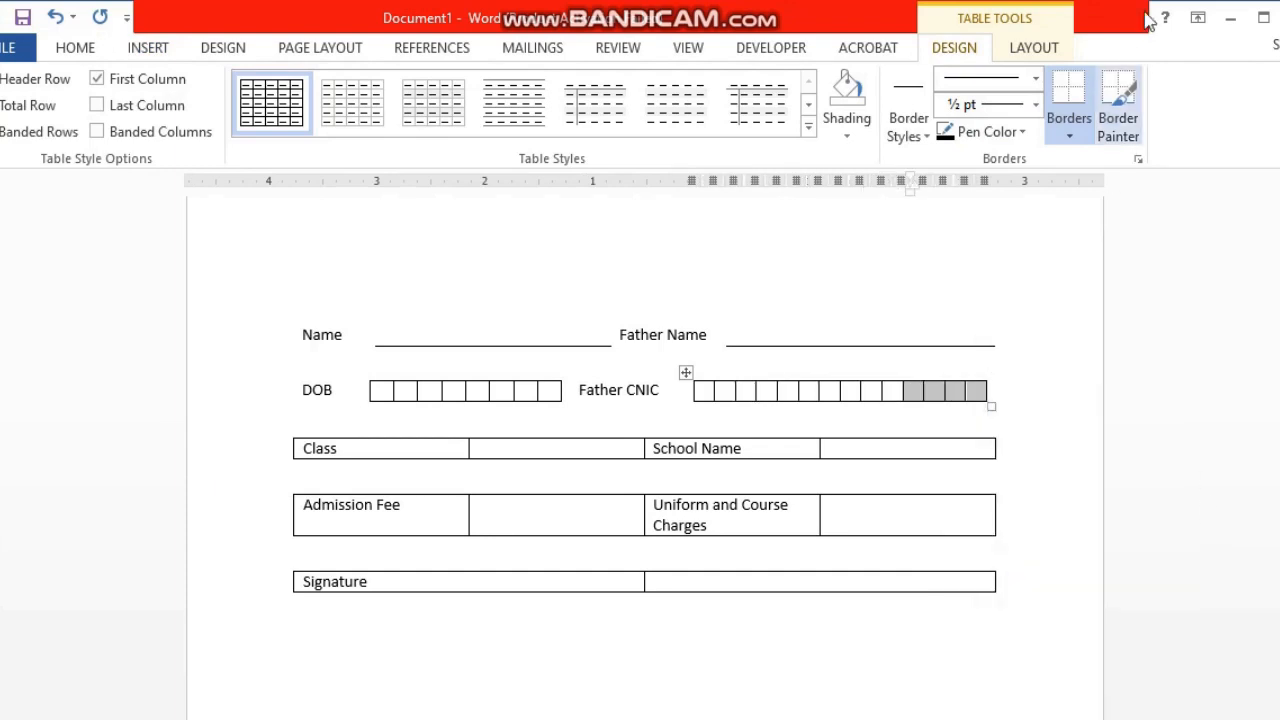
left_click(980, 262)
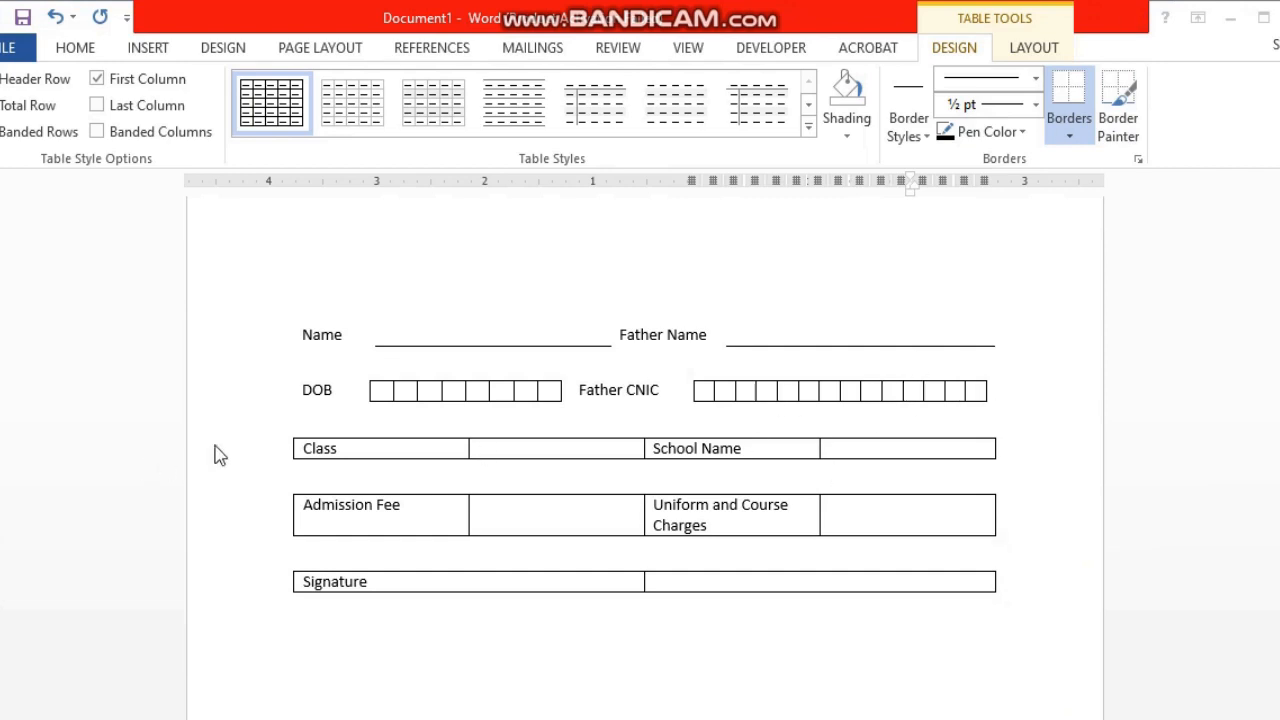
left_click(363, 449)
left_click(284, 431)
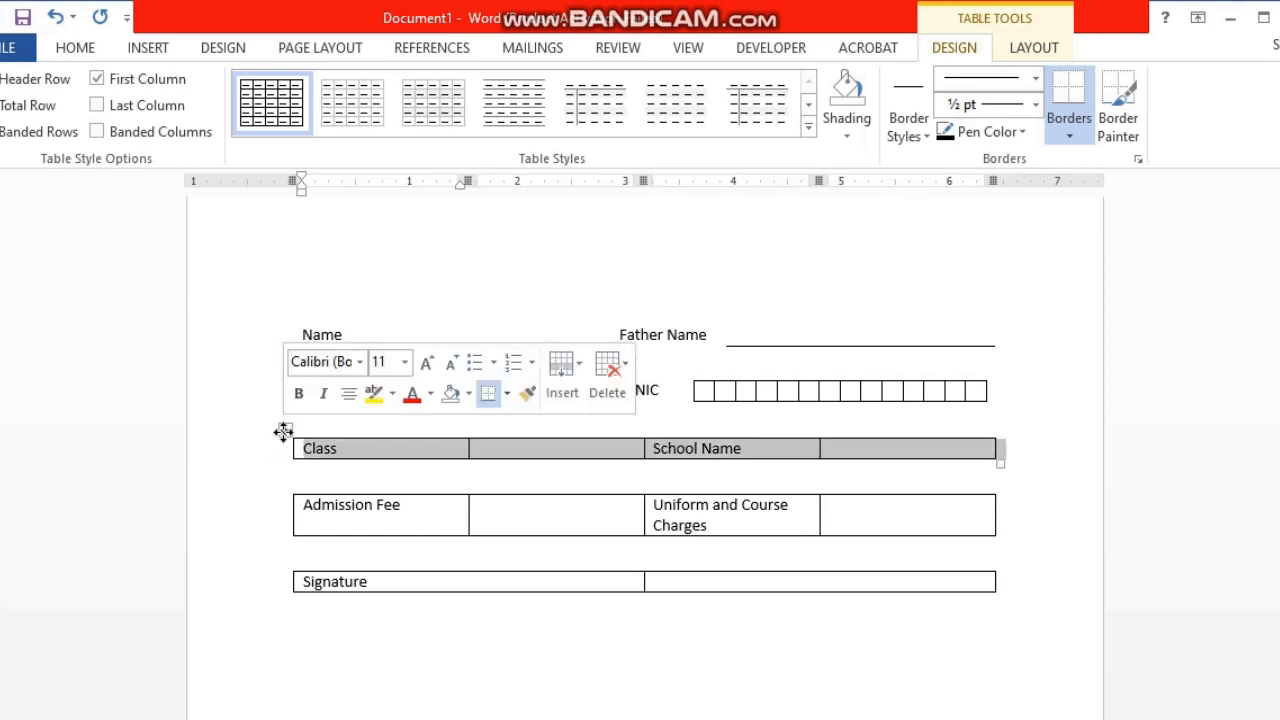
left_click(72, 47)
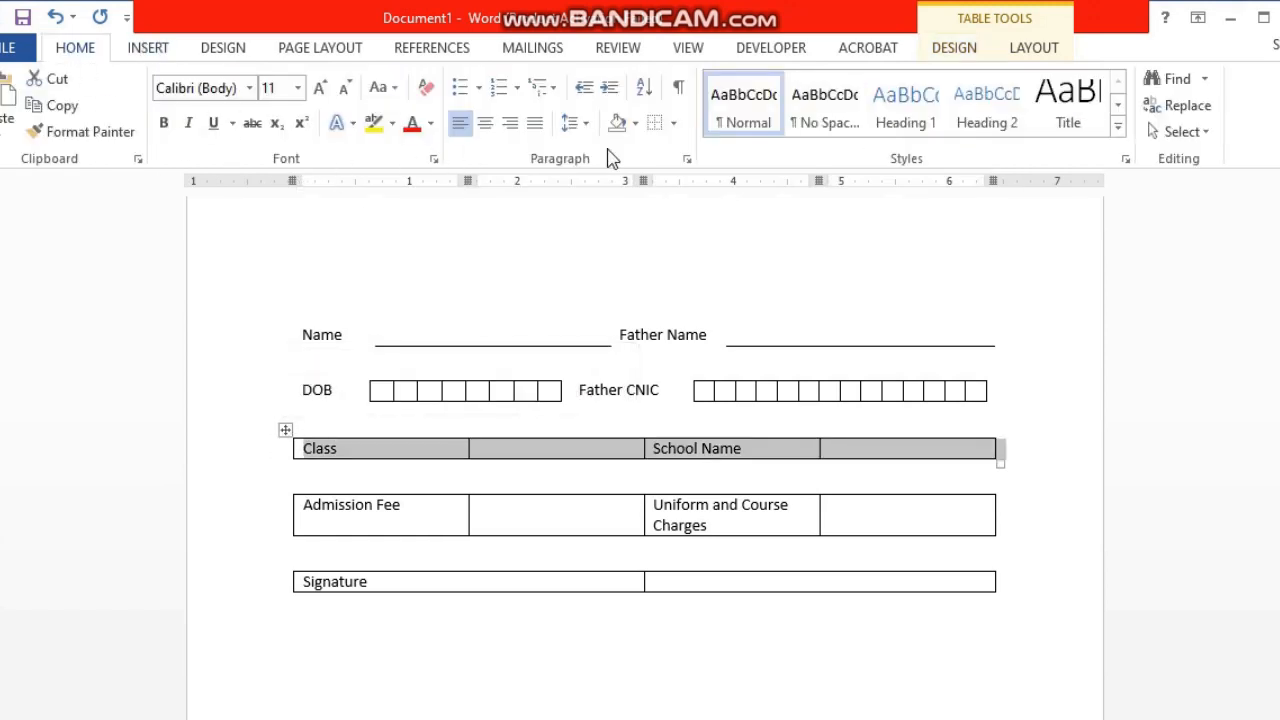
left_click(653, 122)
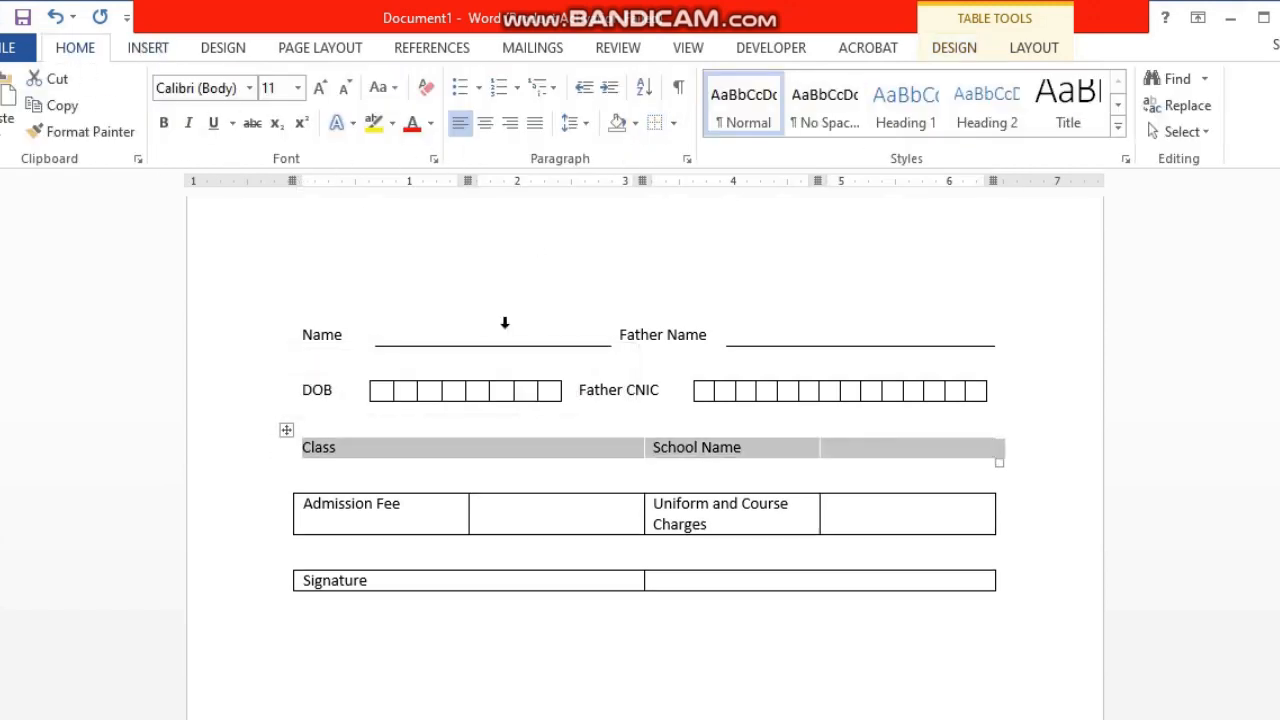
left_click(349, 456)
key("Tab")
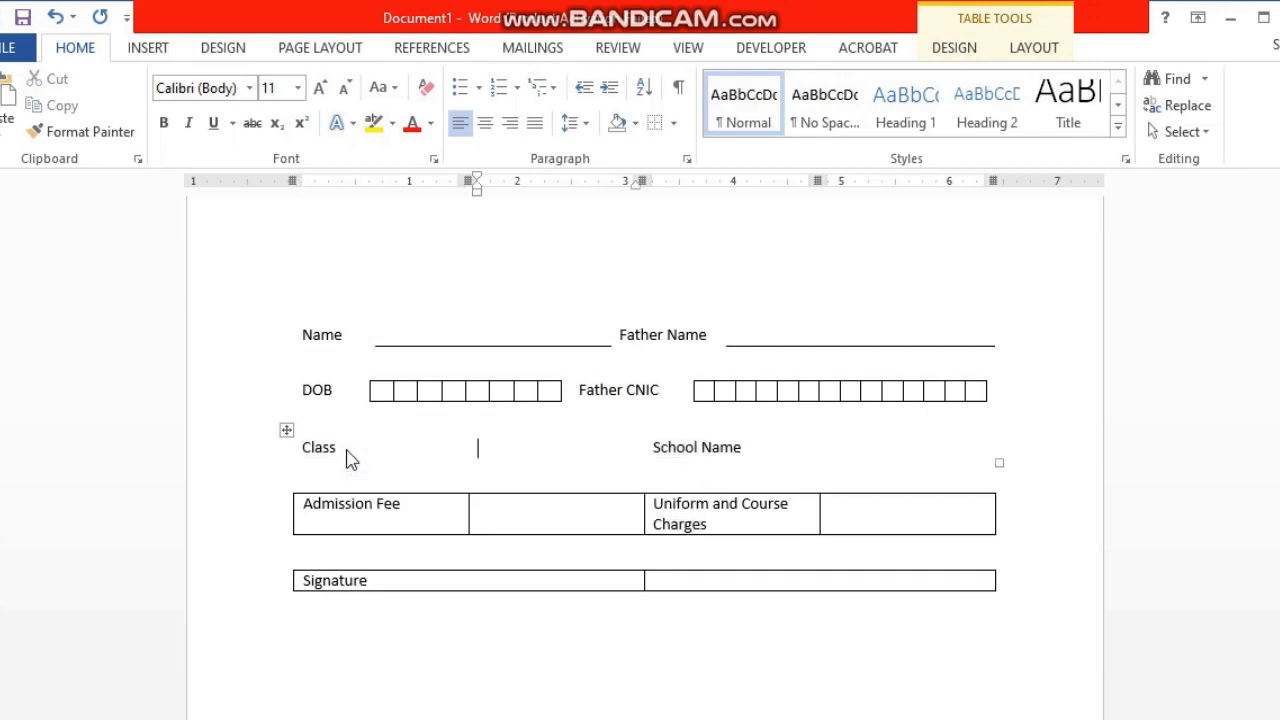
left_click(286, 429)
left_click(673, 123)
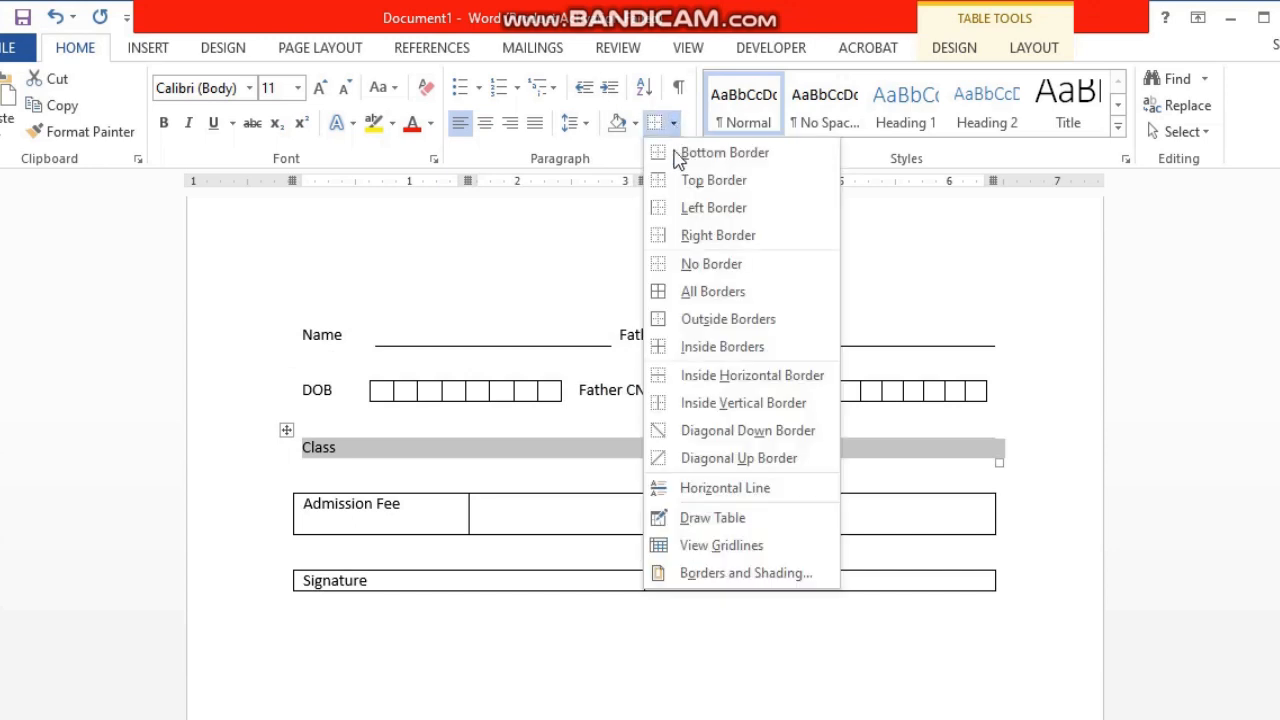
left_click(747, 290)
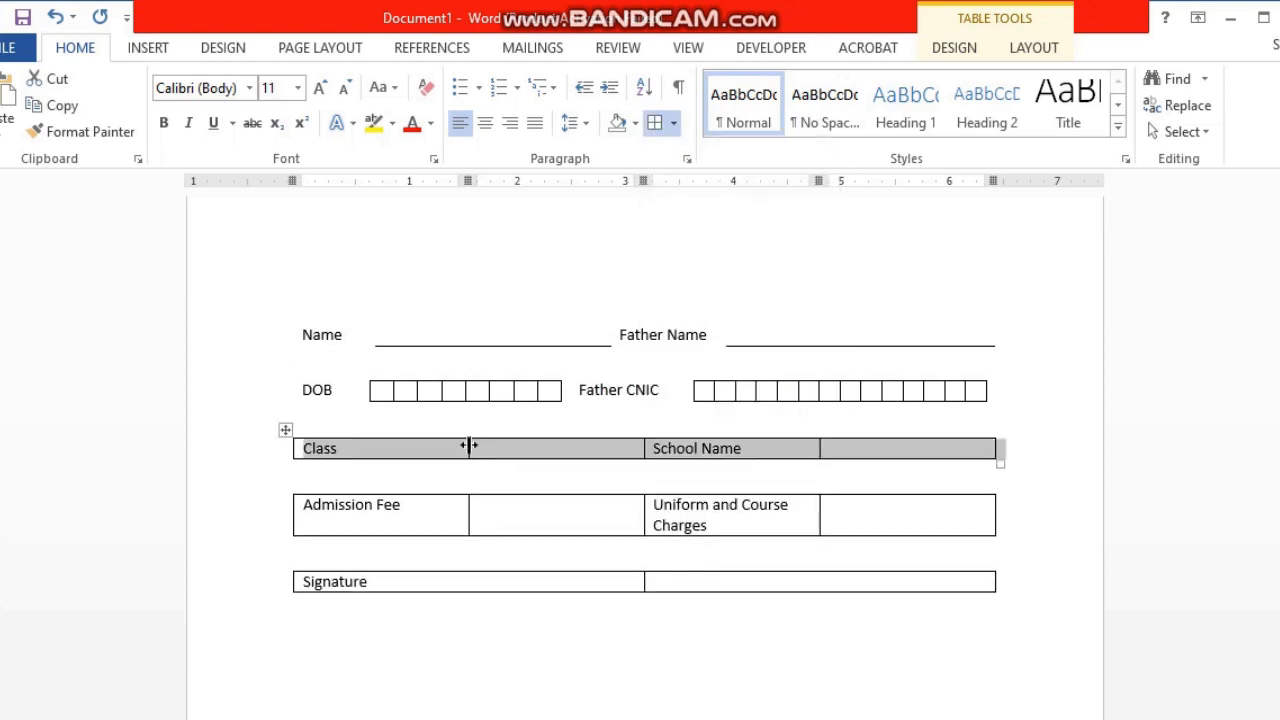
- Narrow the "Class" and "School Name" cells to fit their labels, shortening the blank after "Class" and widening the one after "School Name"
left_click_drag(469, 445, 348, 447)
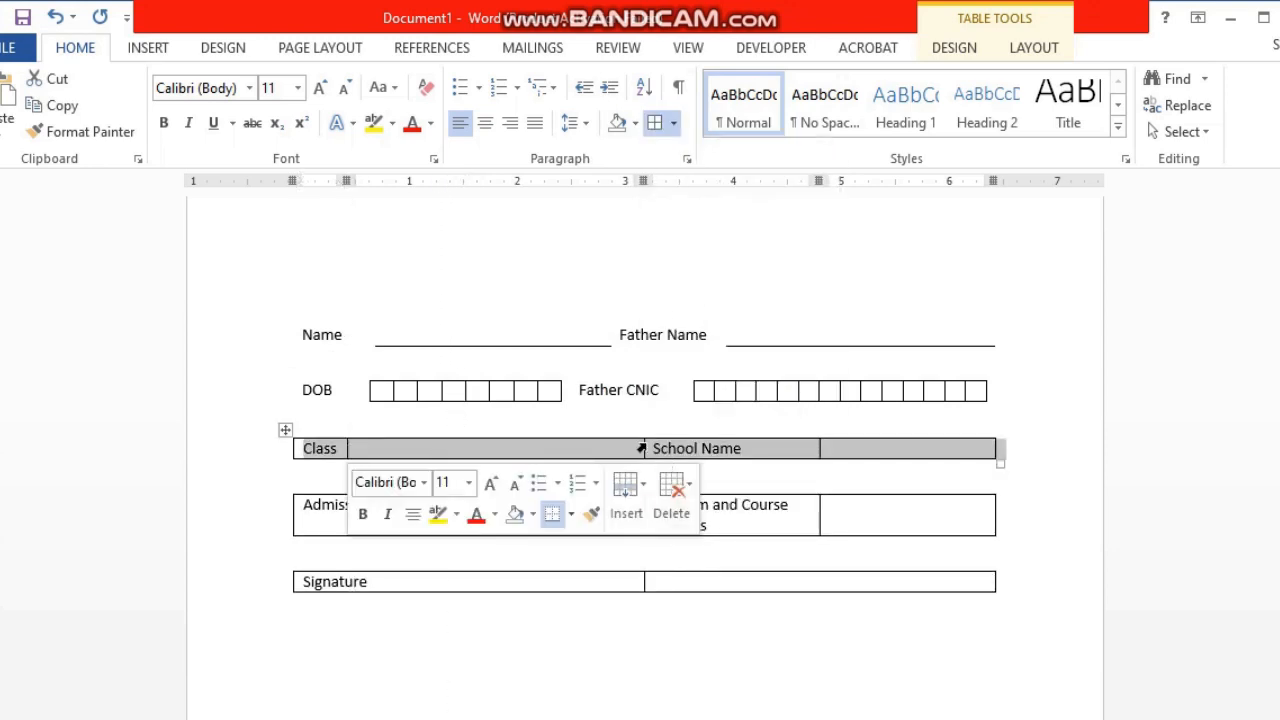
left_click_drag(641, 449, 489, 447)
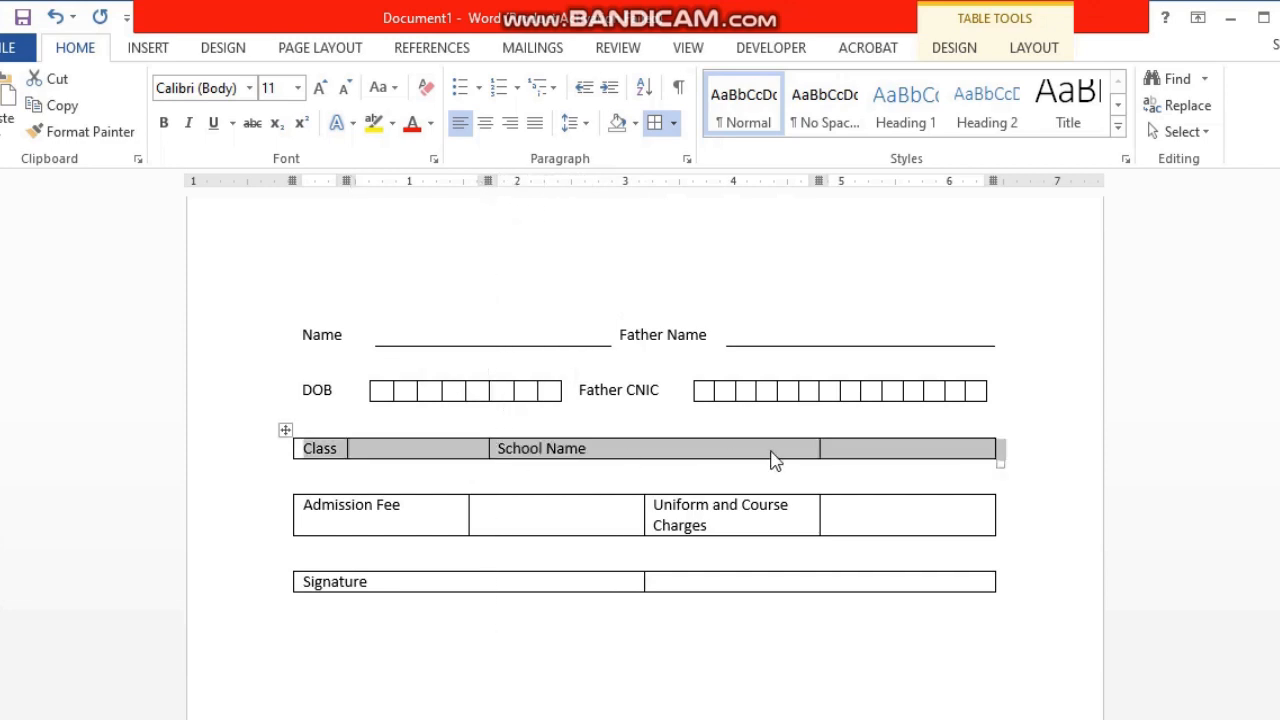
left_click_drag(817, 446, 604, 447)
left_click(257, 470)
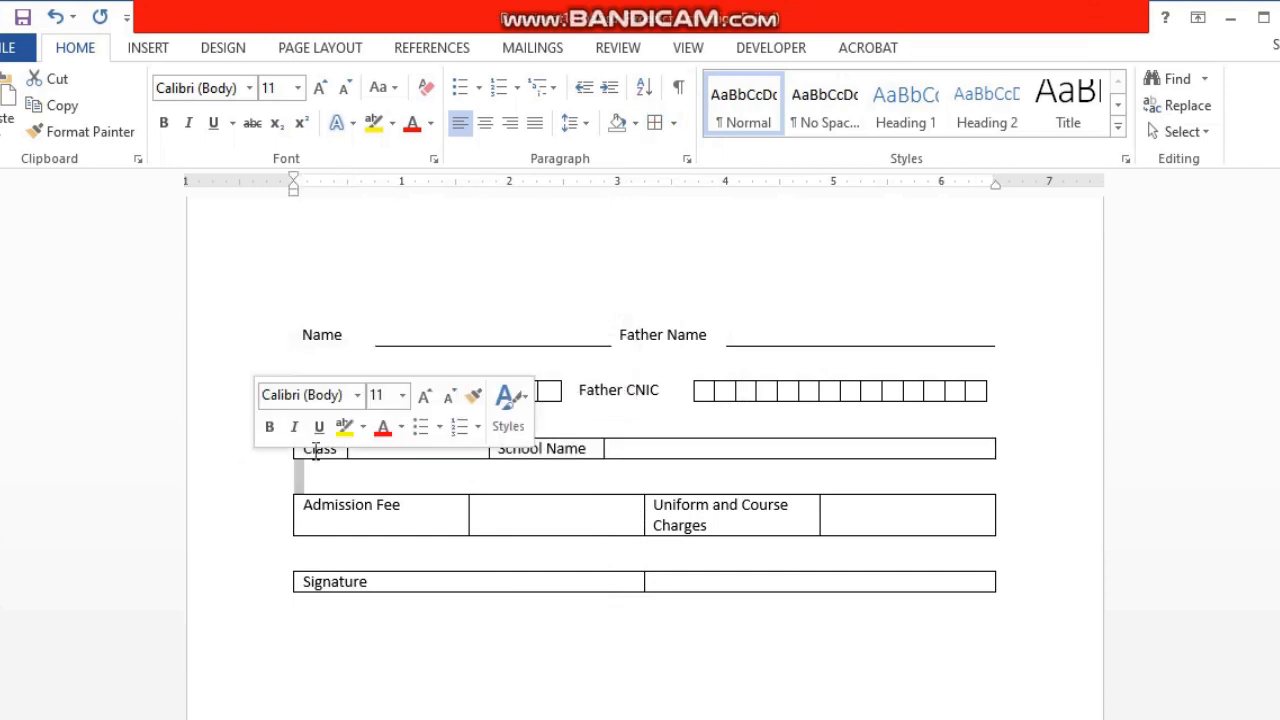
- Remove all borders from the third table containing "Class" and "School Name"
left_click(377, 451)
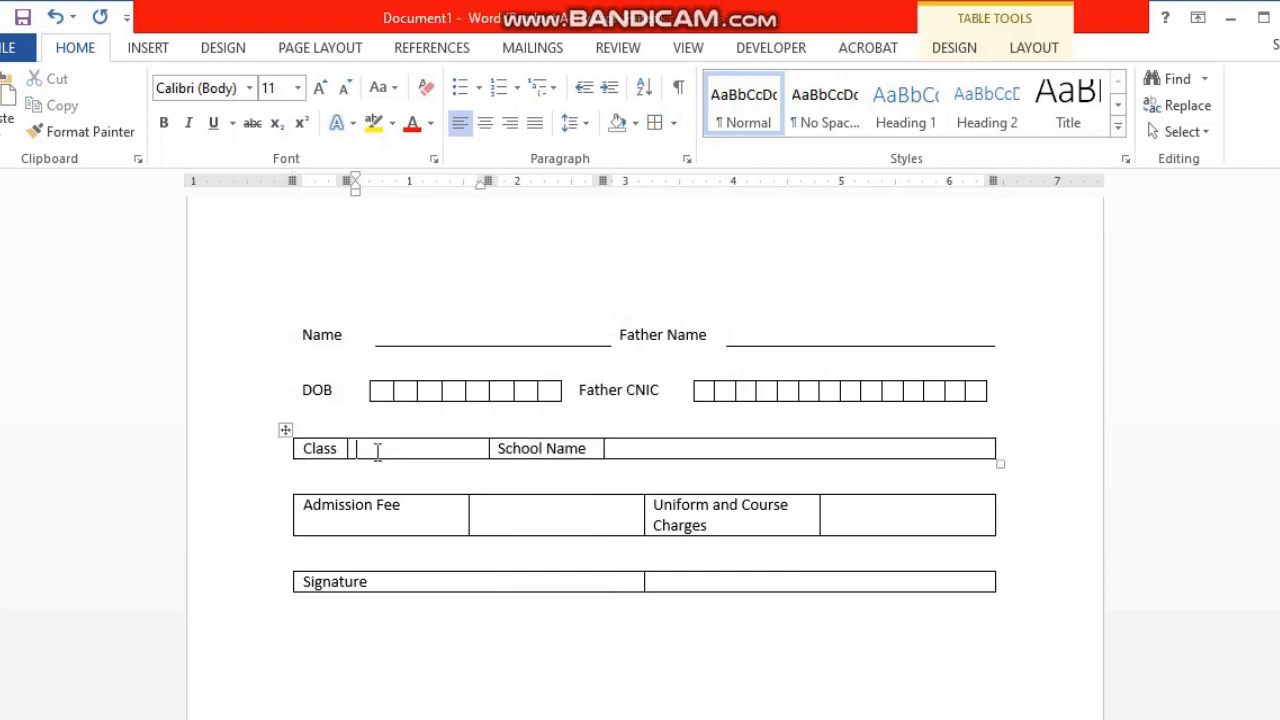
left_click(284, 430)
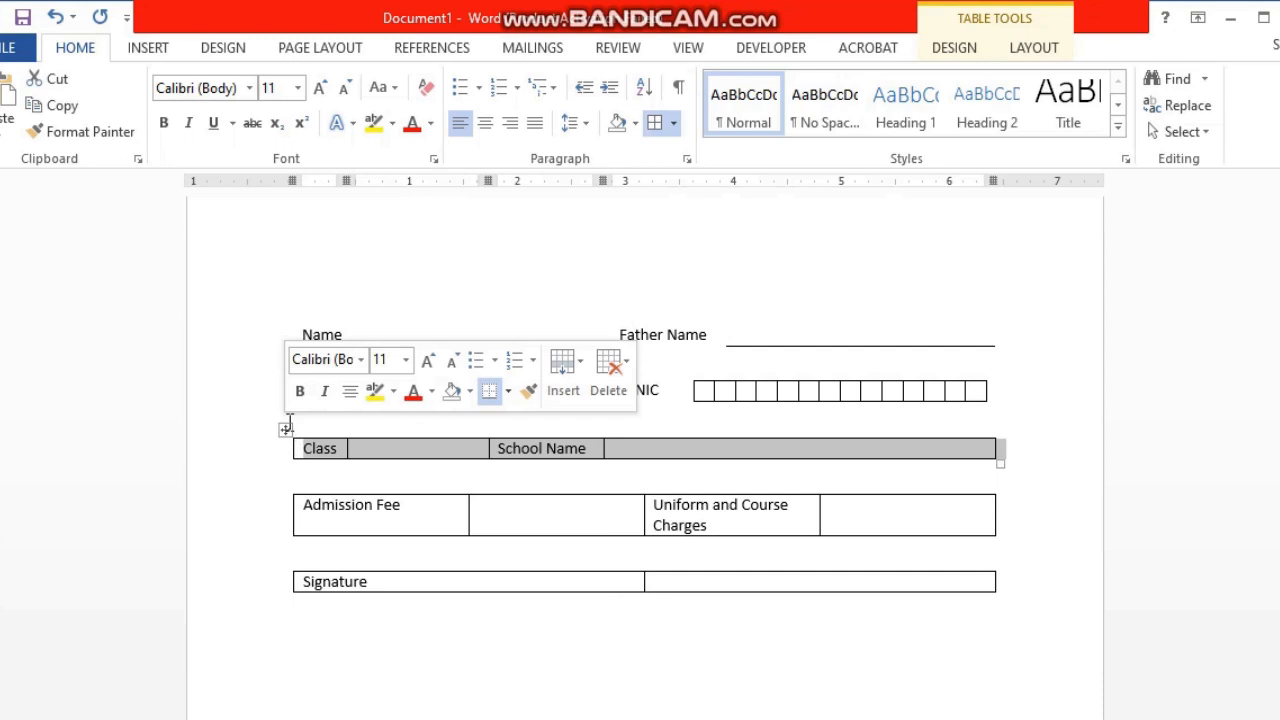
left_click(674, 122)
left_click(705, 261)
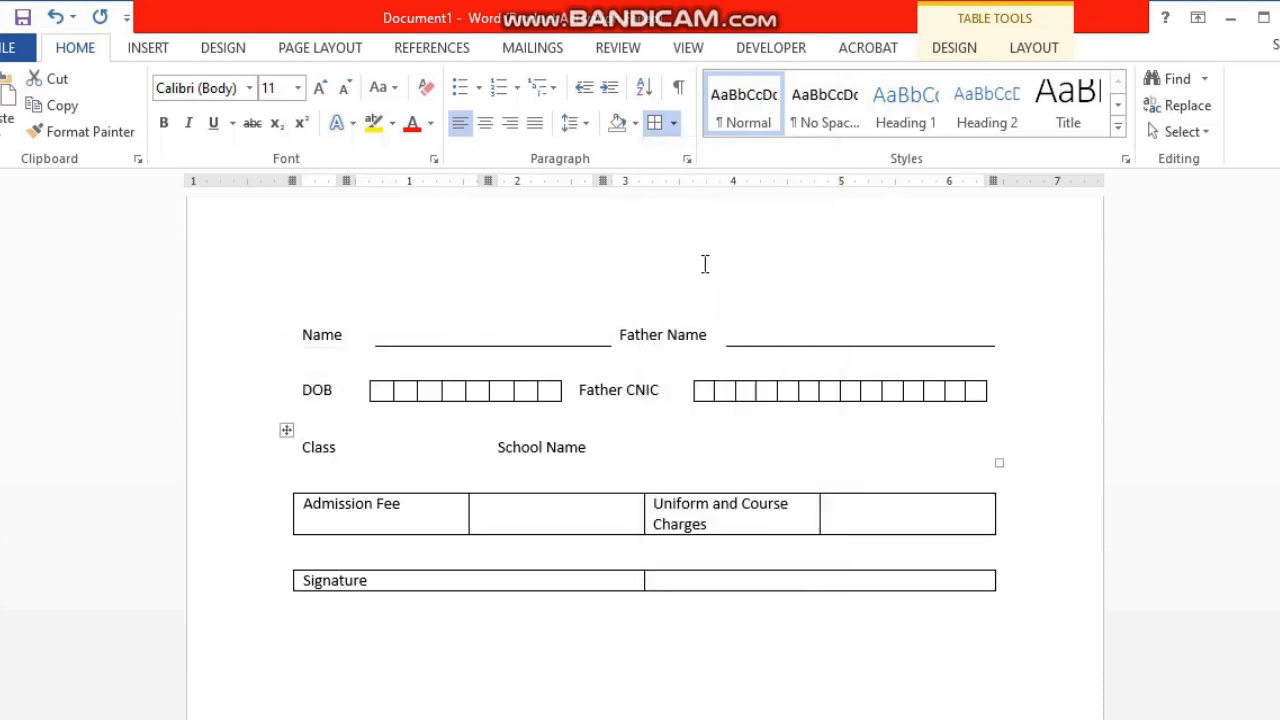
- Give only the blank cell after "Class" a ½ pt bottom border as its fill-in line
left_click(286, 430)
left_click(338, 452)
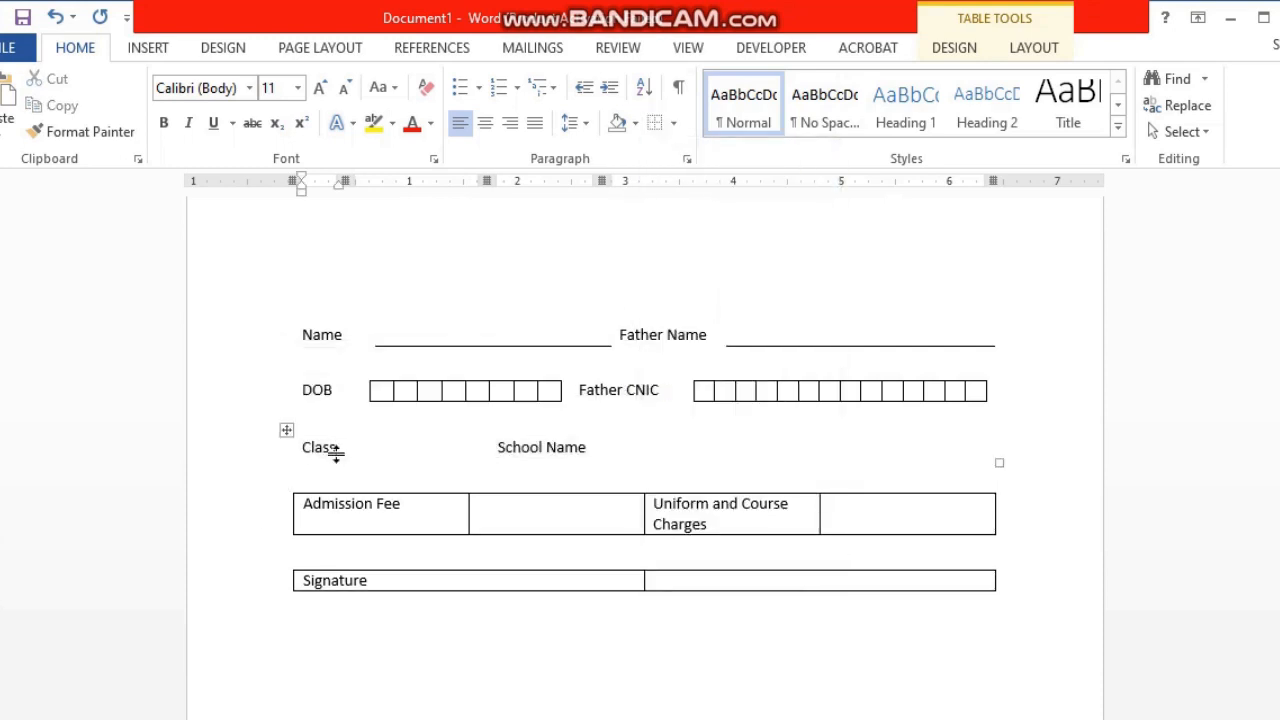
key("Tab")
key("shift+Right")
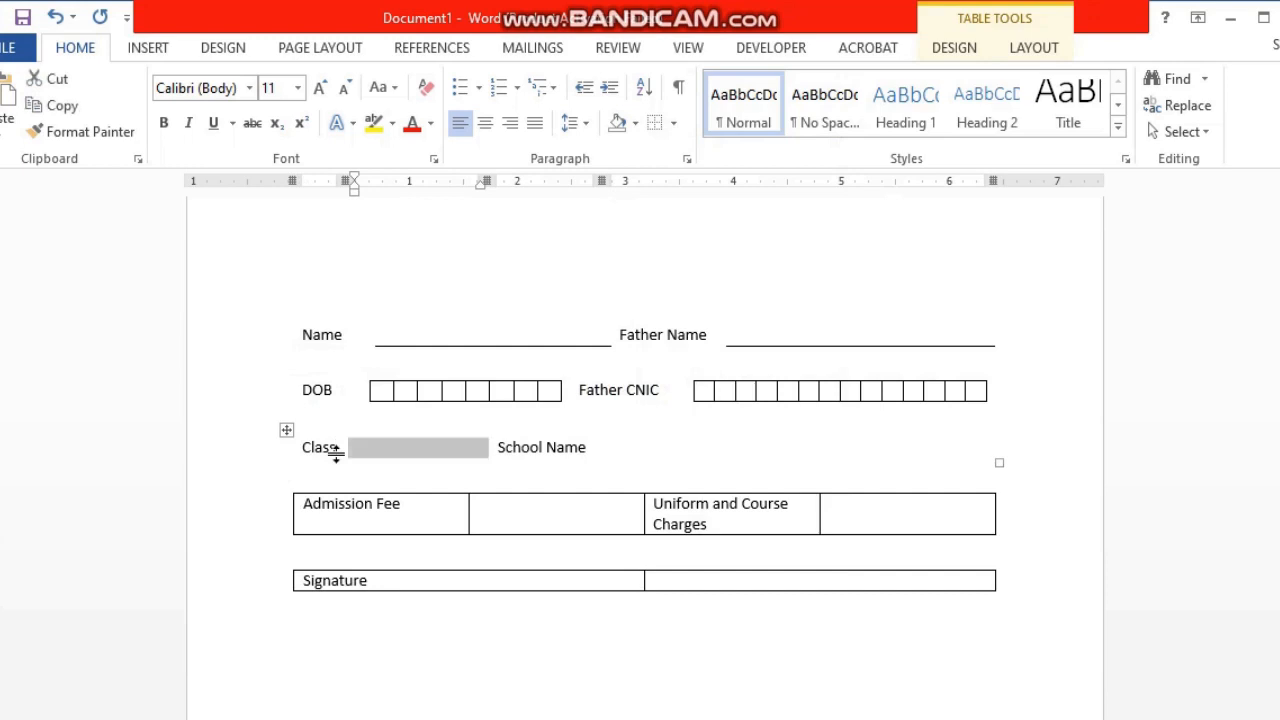
left_click(674, 123)
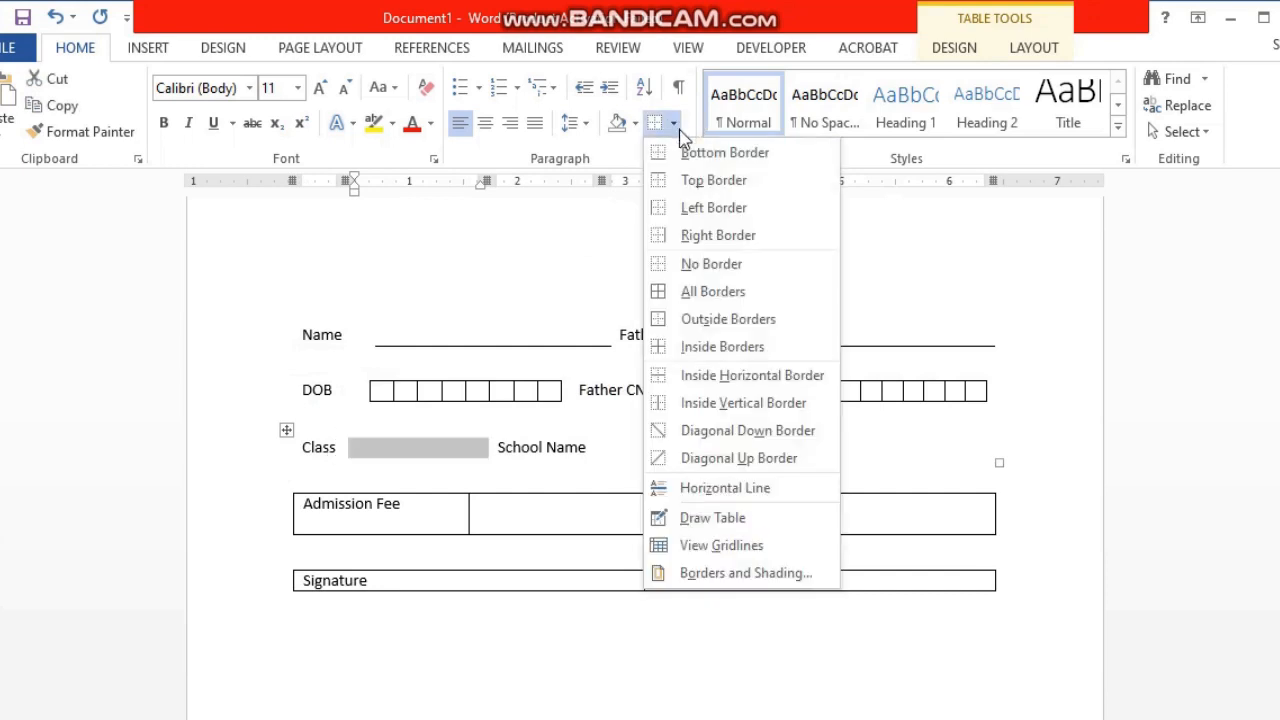
left_click(770, 572)
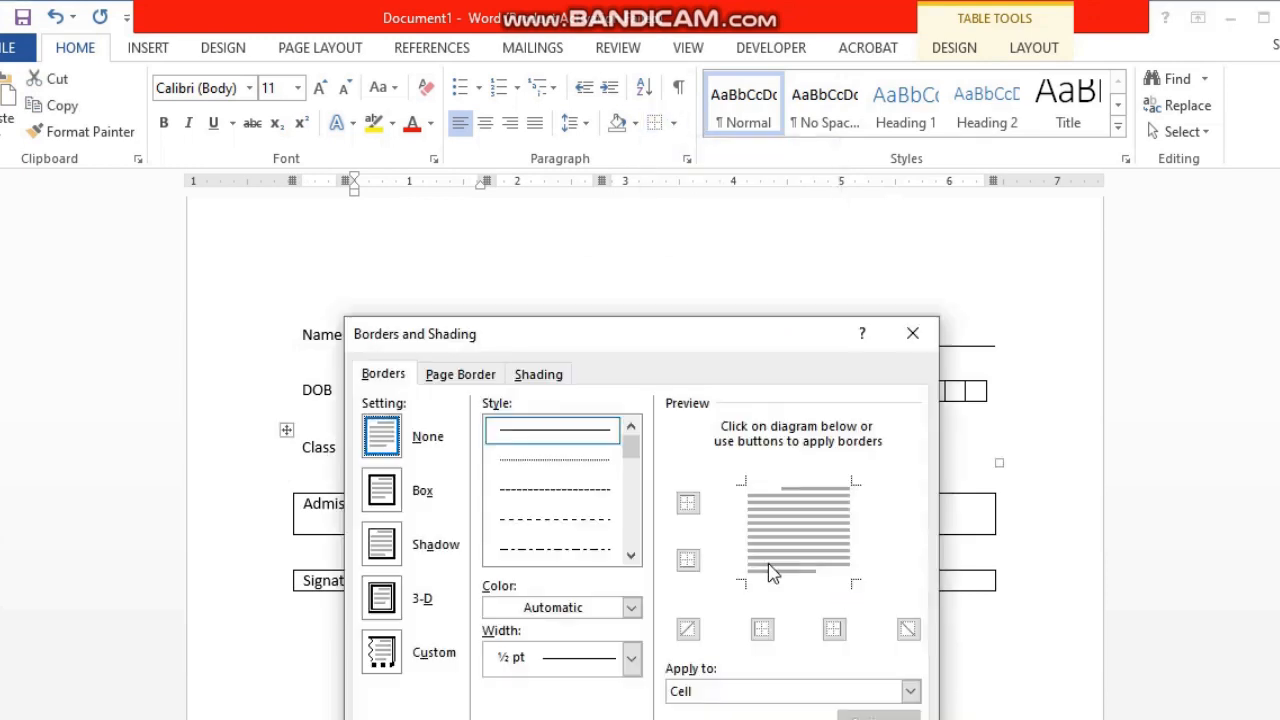
left_click(688, 562)
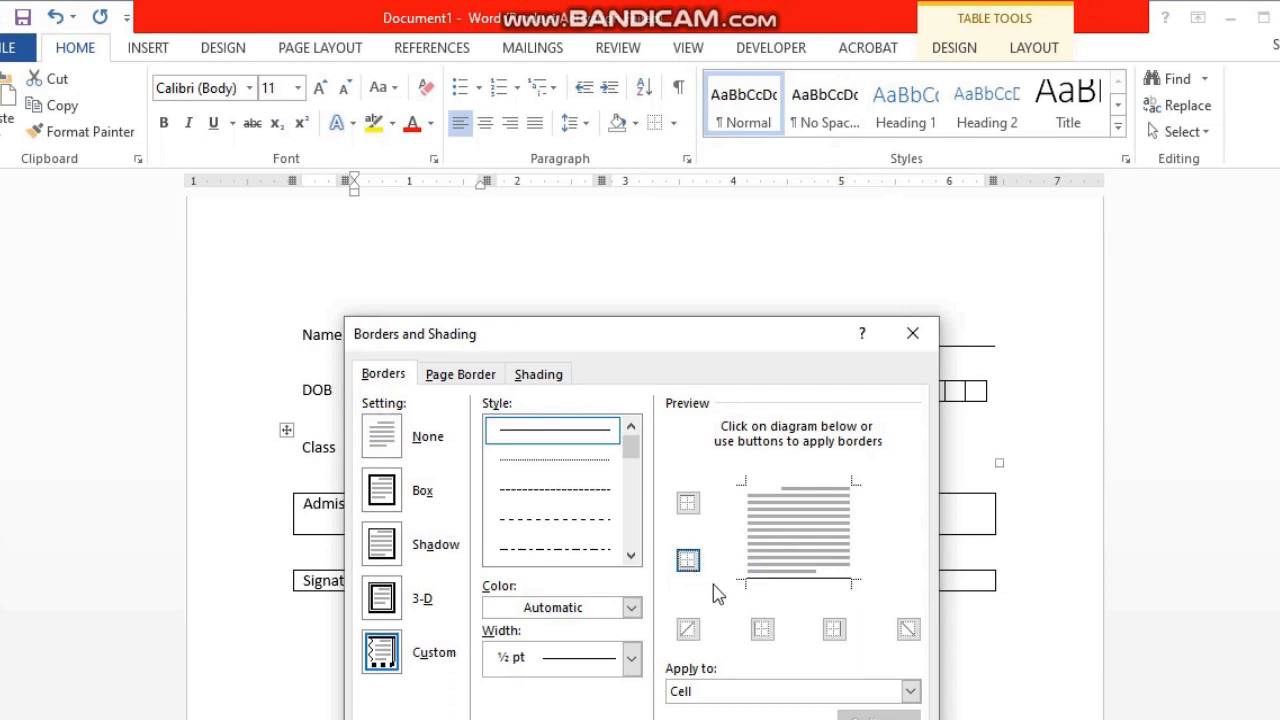
left_click(692, 564)
left_click(698, 570)
left_click(790, 719)
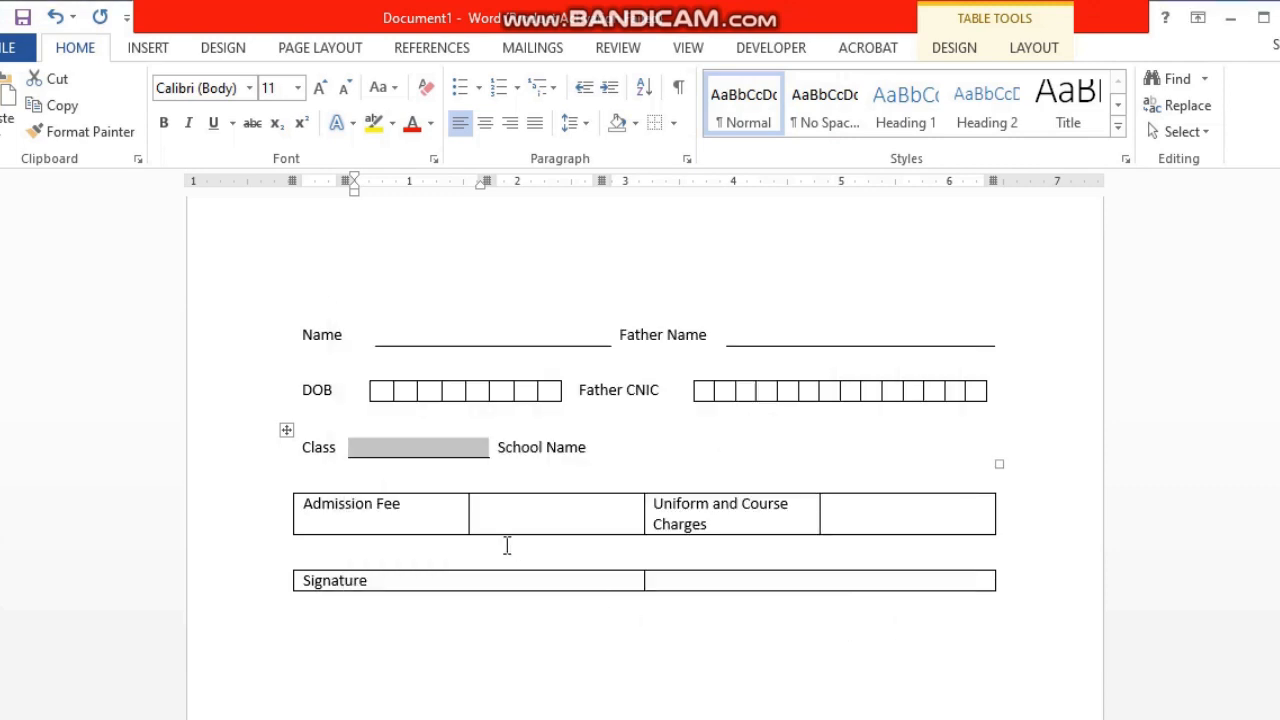
- Give only the blank cell after "School Name" a ½ pt bottom border as its fill-in line
left_click(588, 447)
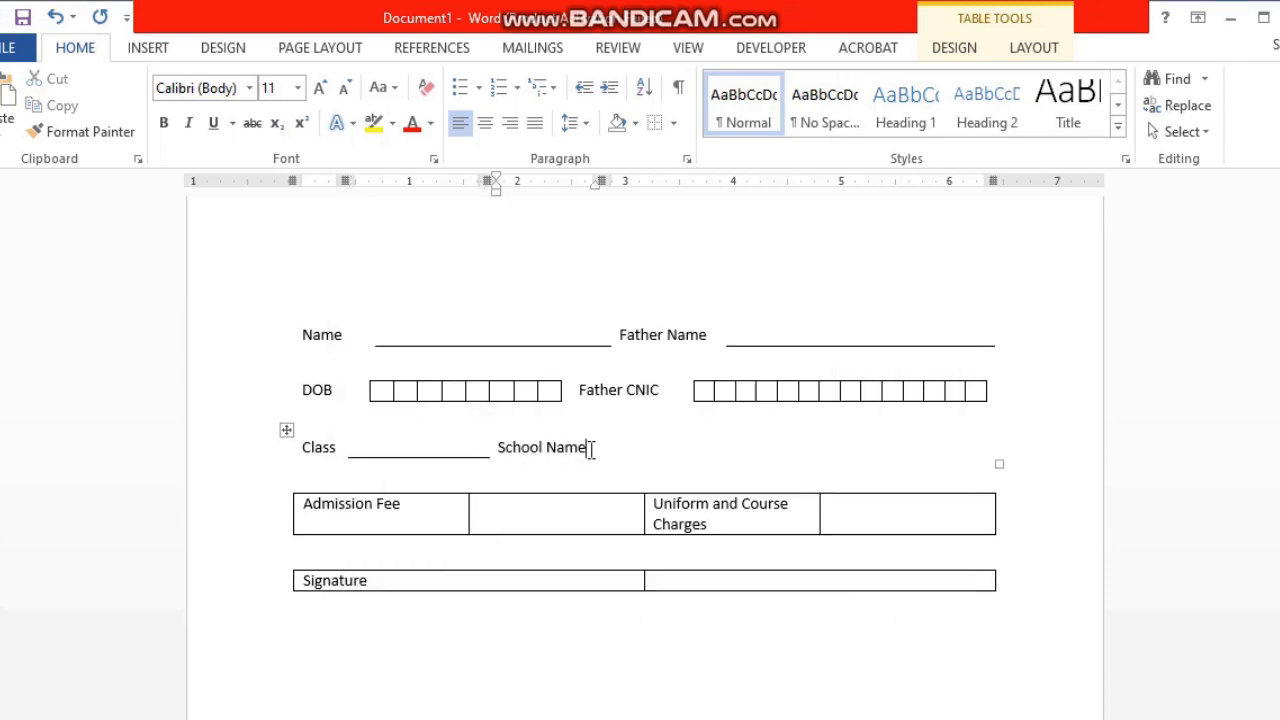
key("Tab")
key("shift+Right")
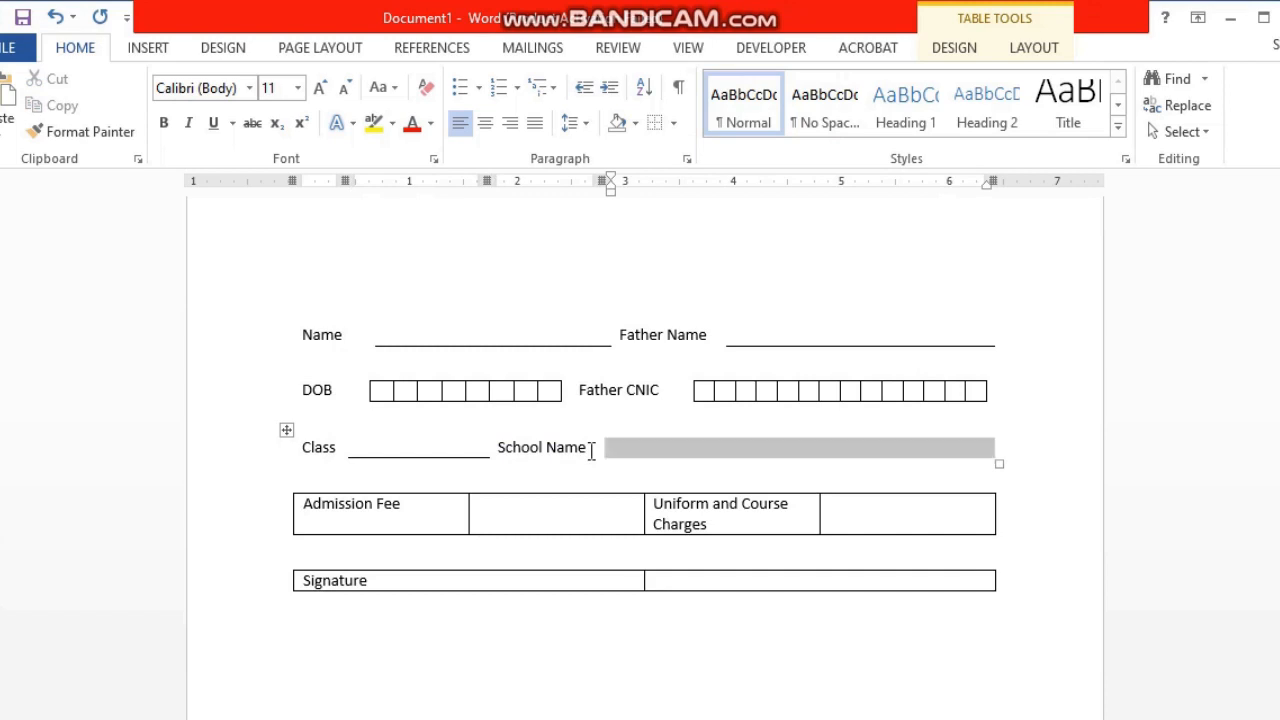
left_click(674, 123)
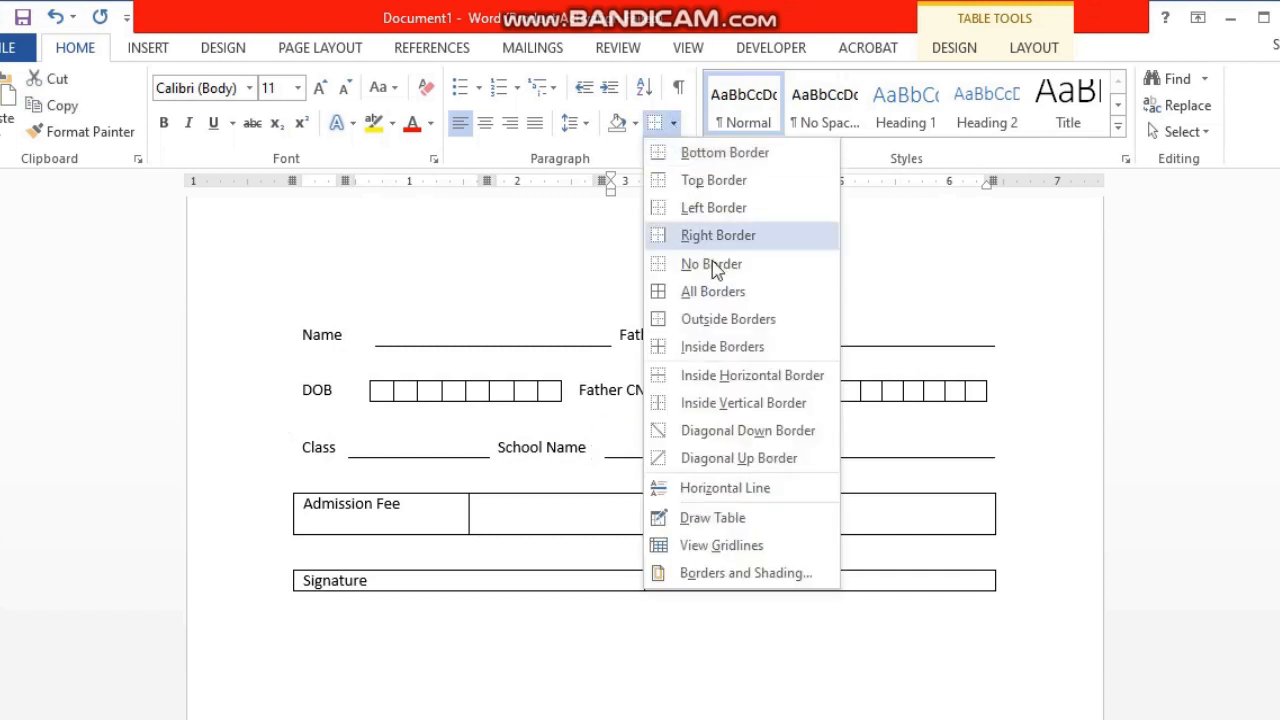
left_click(757, 573)
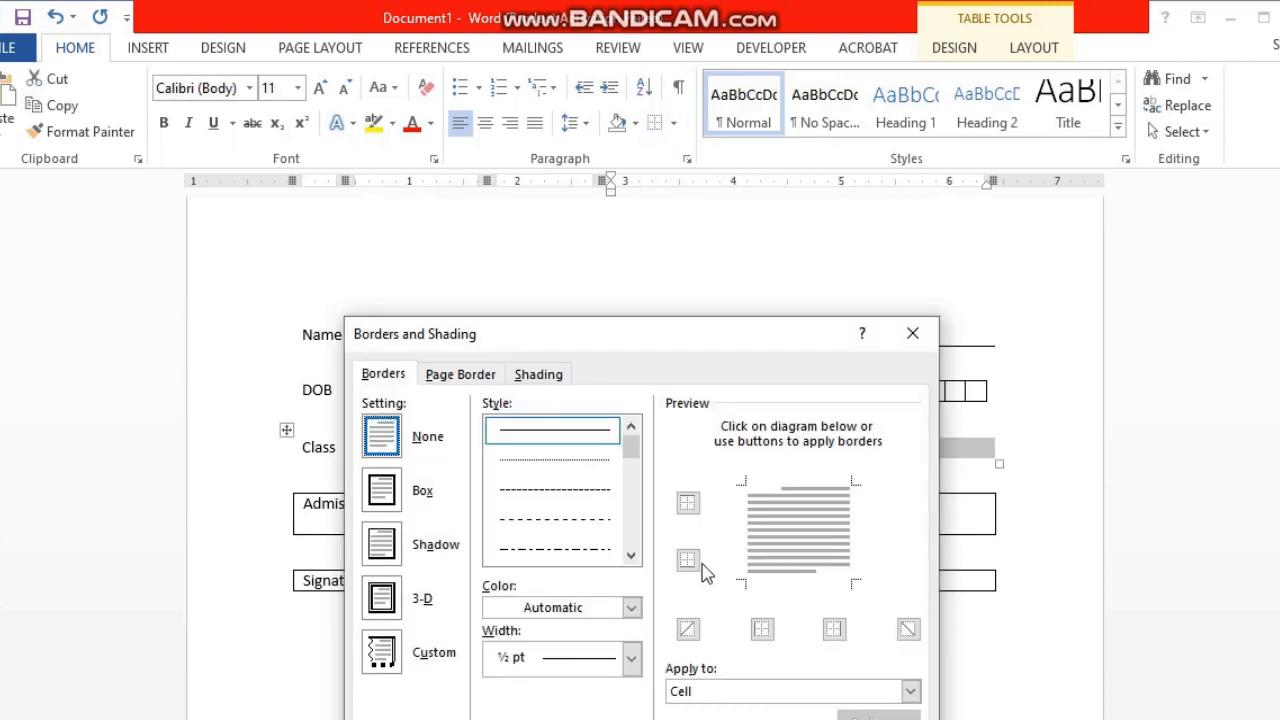
left_click(690, 561)
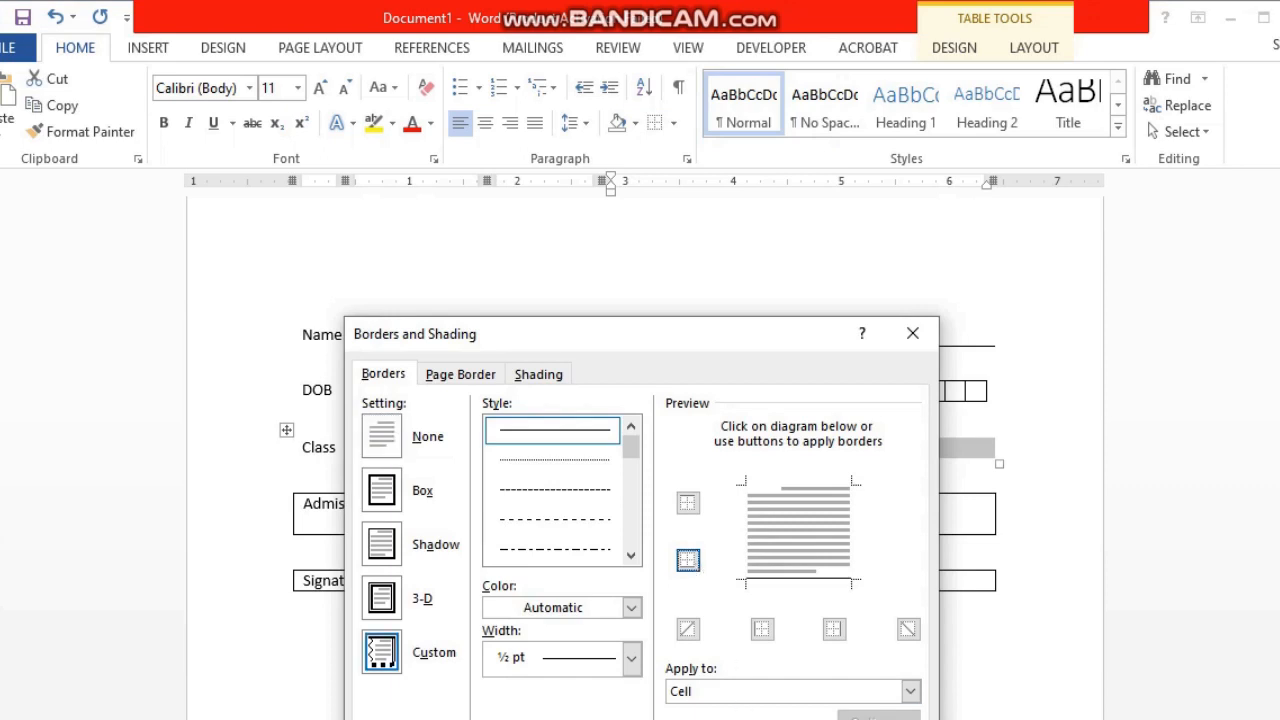
key("Return")
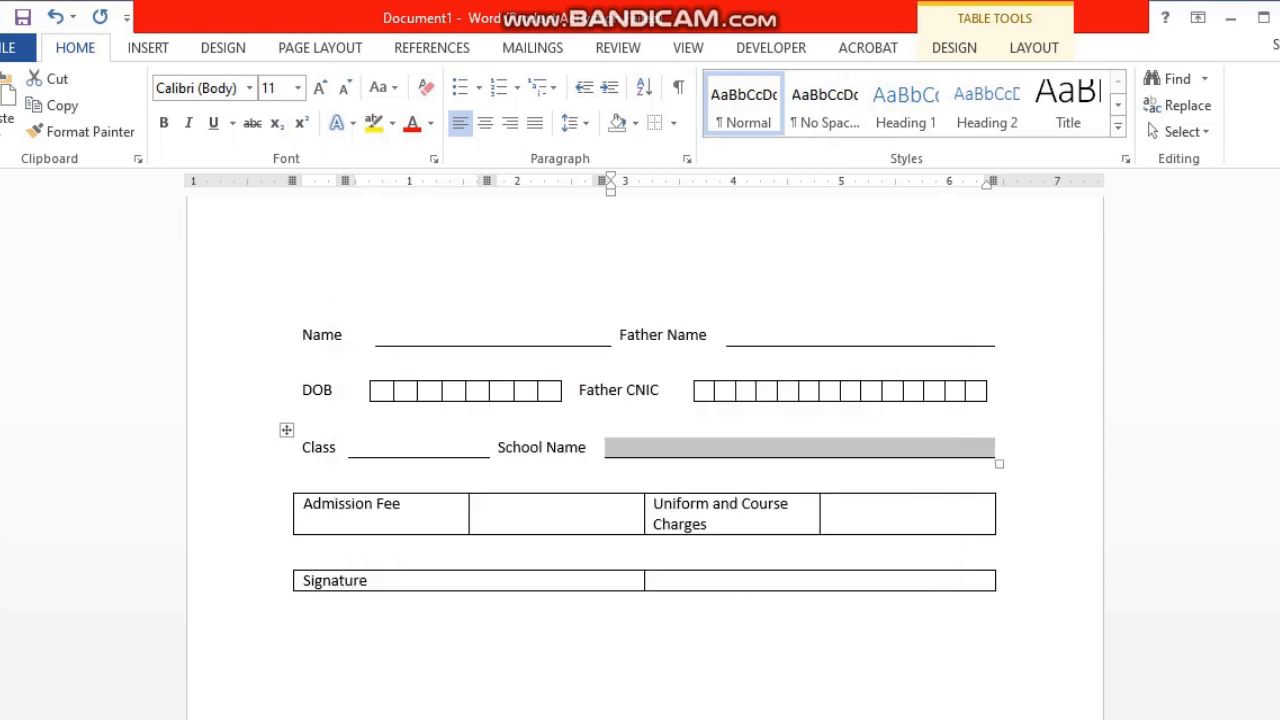
- Narrow the "Admission Fee" and "Uniform and Course Charges" cells to fit their labels on one line, and remove all borders from that table
left_click(417, 528)
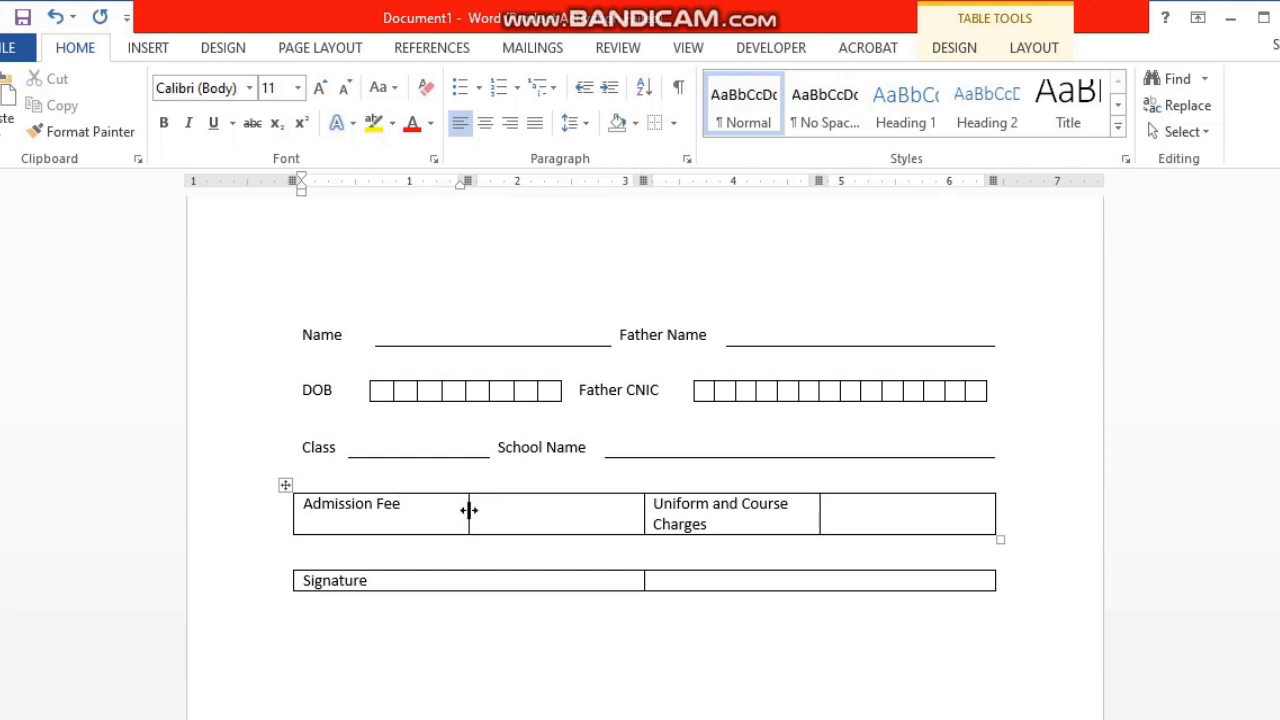
left_click_drag(469, 510, 415, 510)
left_click_drag(641, 508, 585, 508)
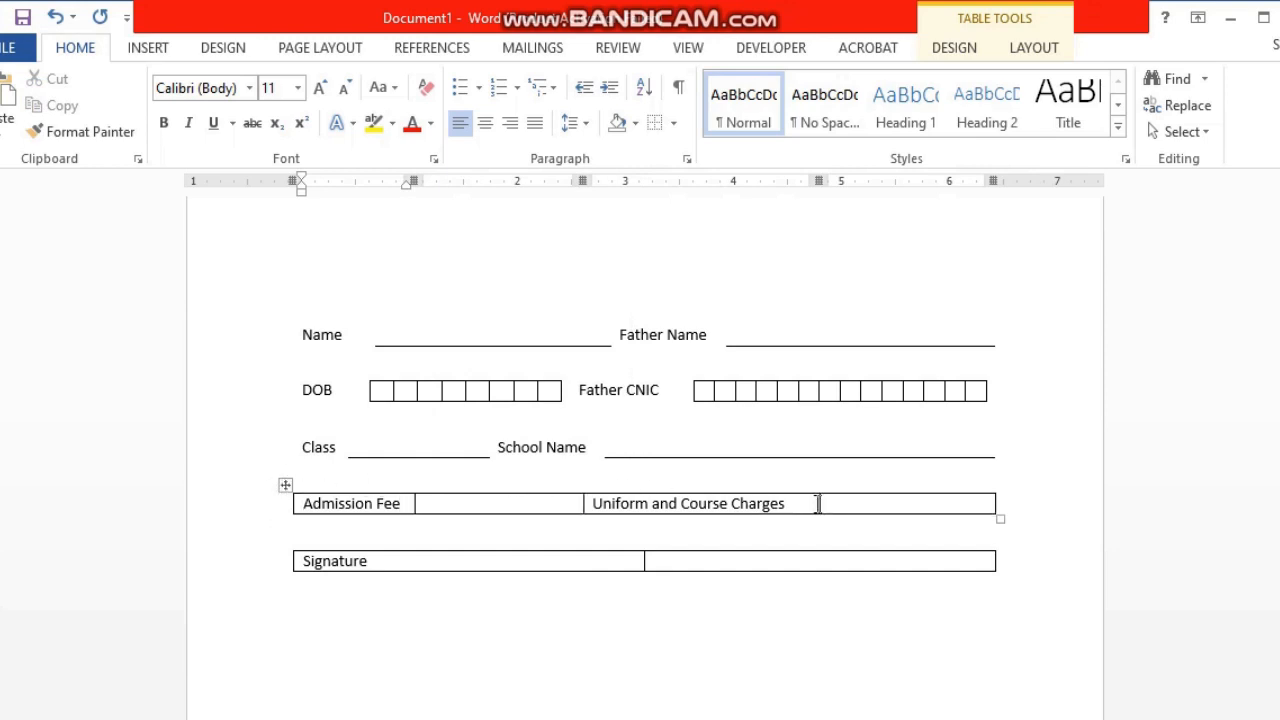
left_click_drag(818, 502, 799, 503)
left_click(289, 490)
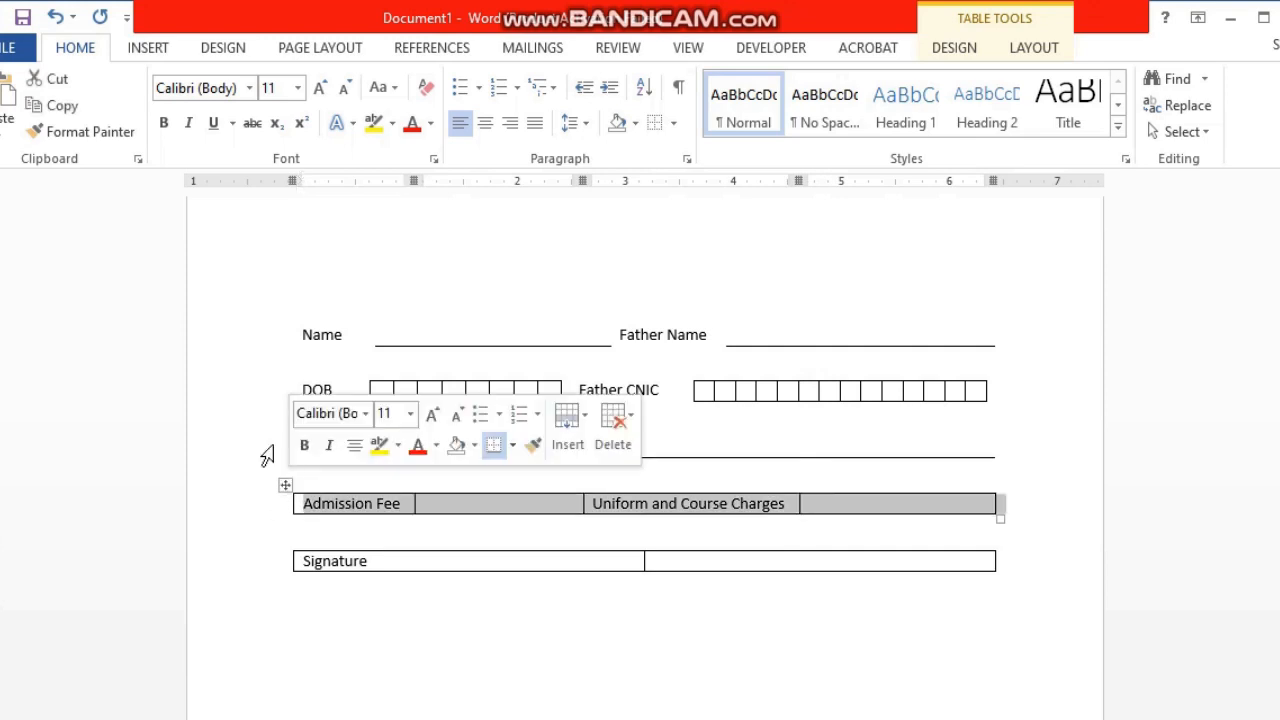
left_click(652, 124)
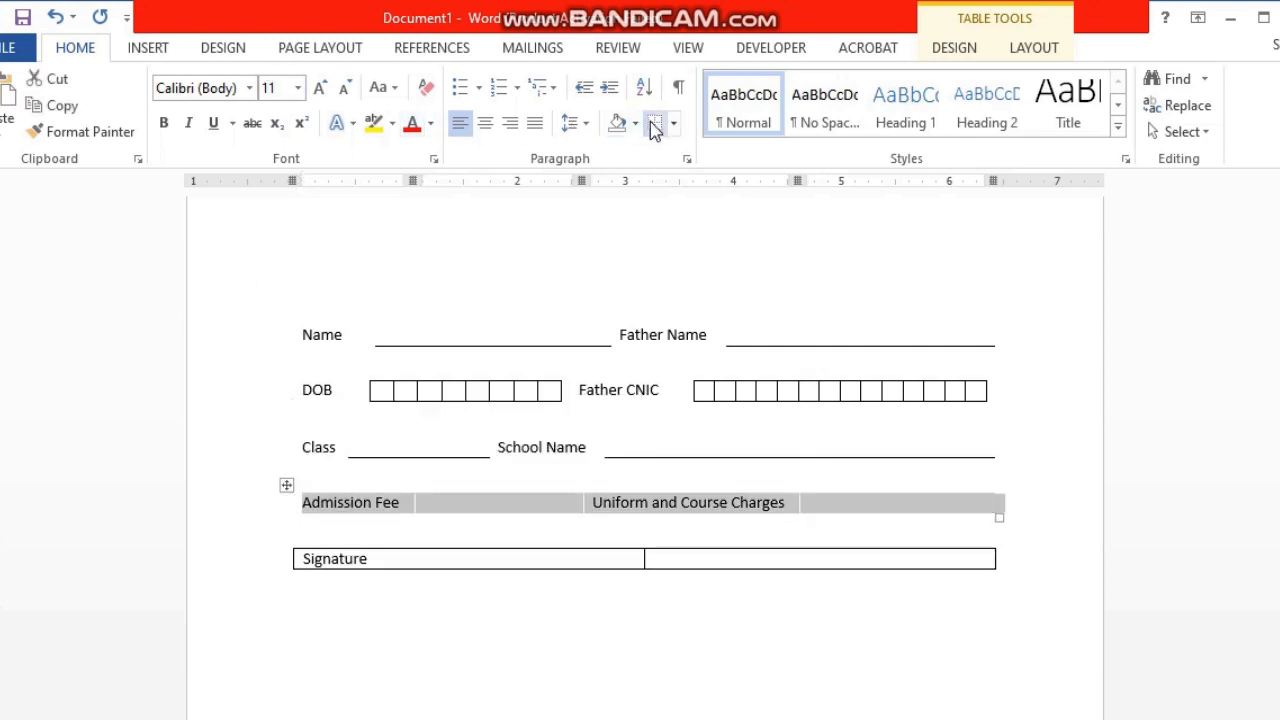
- Give only the blank cell after "Admission Fee" a ½ pt bottom border as its fill-in line
left_click(405, 512)
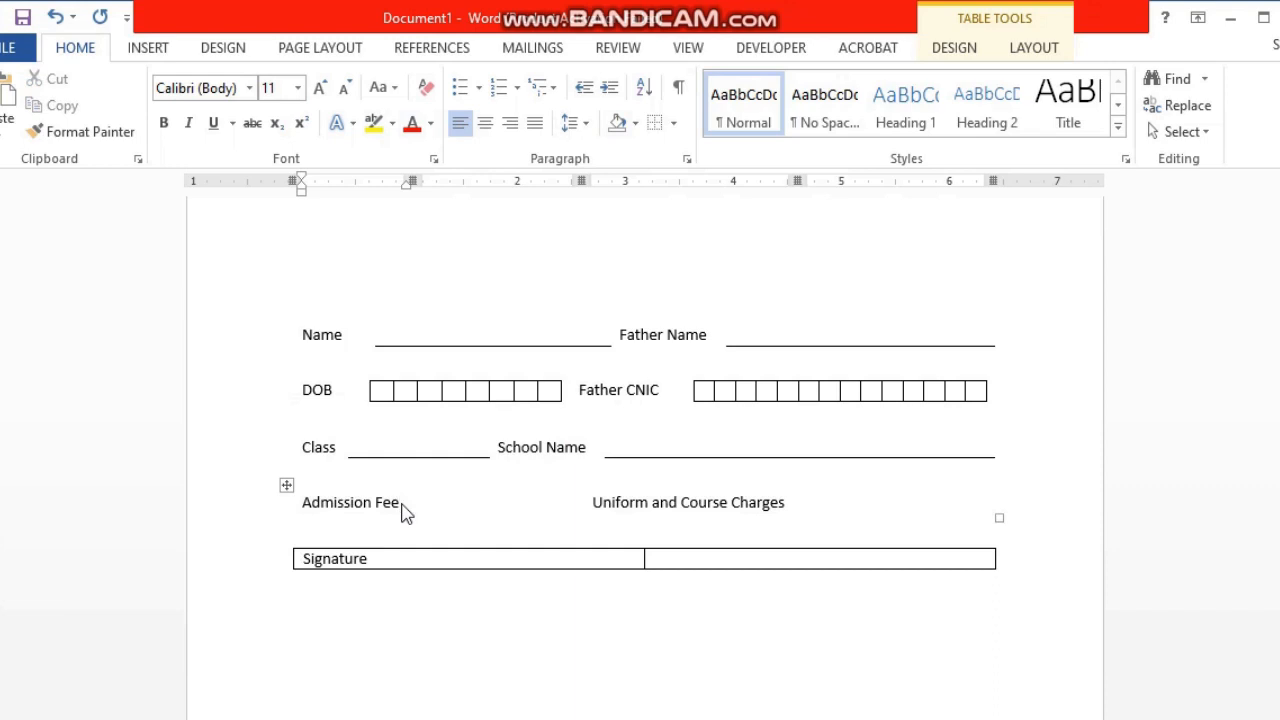
key("Right")
key("shift+Right")
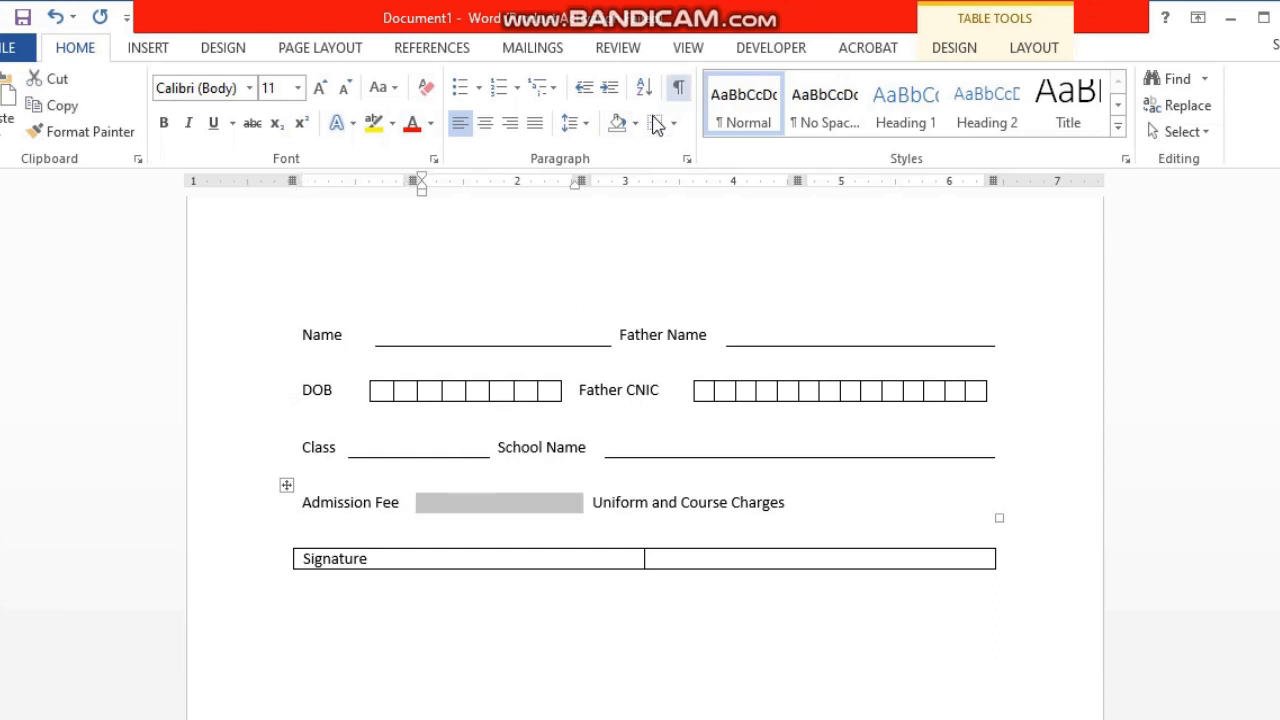
left_click(673, 123)
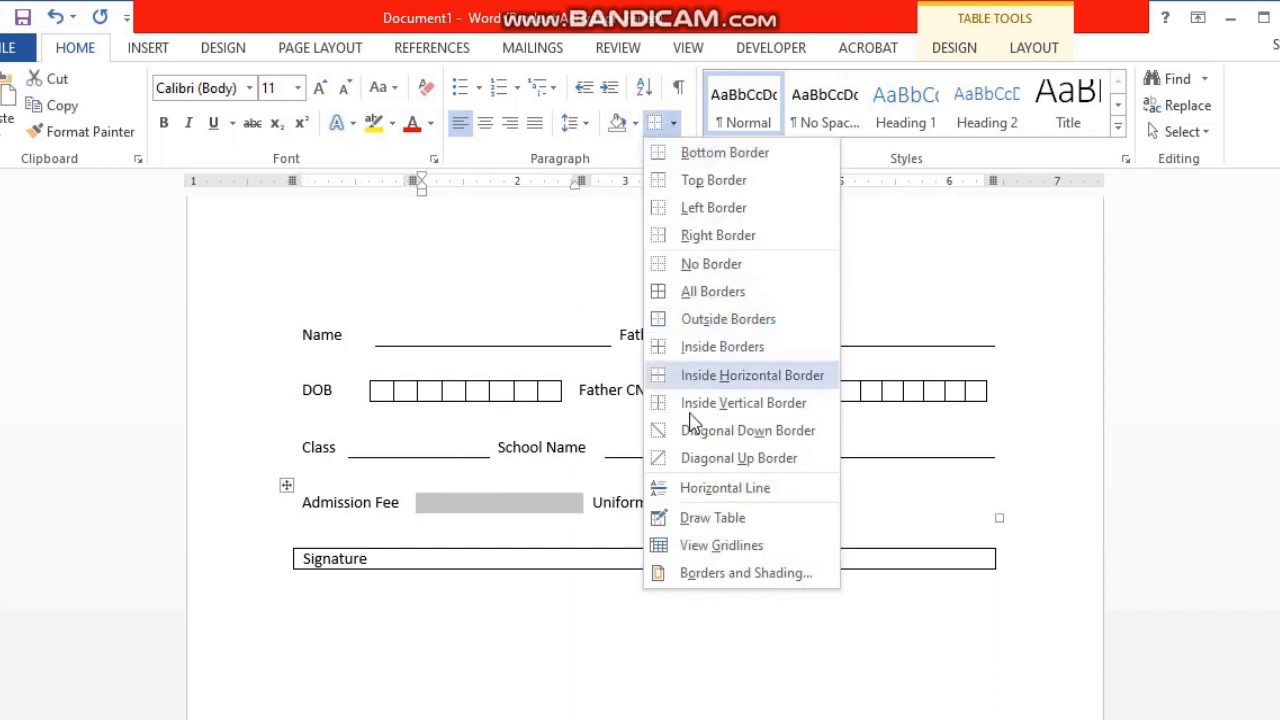
left_click(700, 574)
left_click(688, 561)
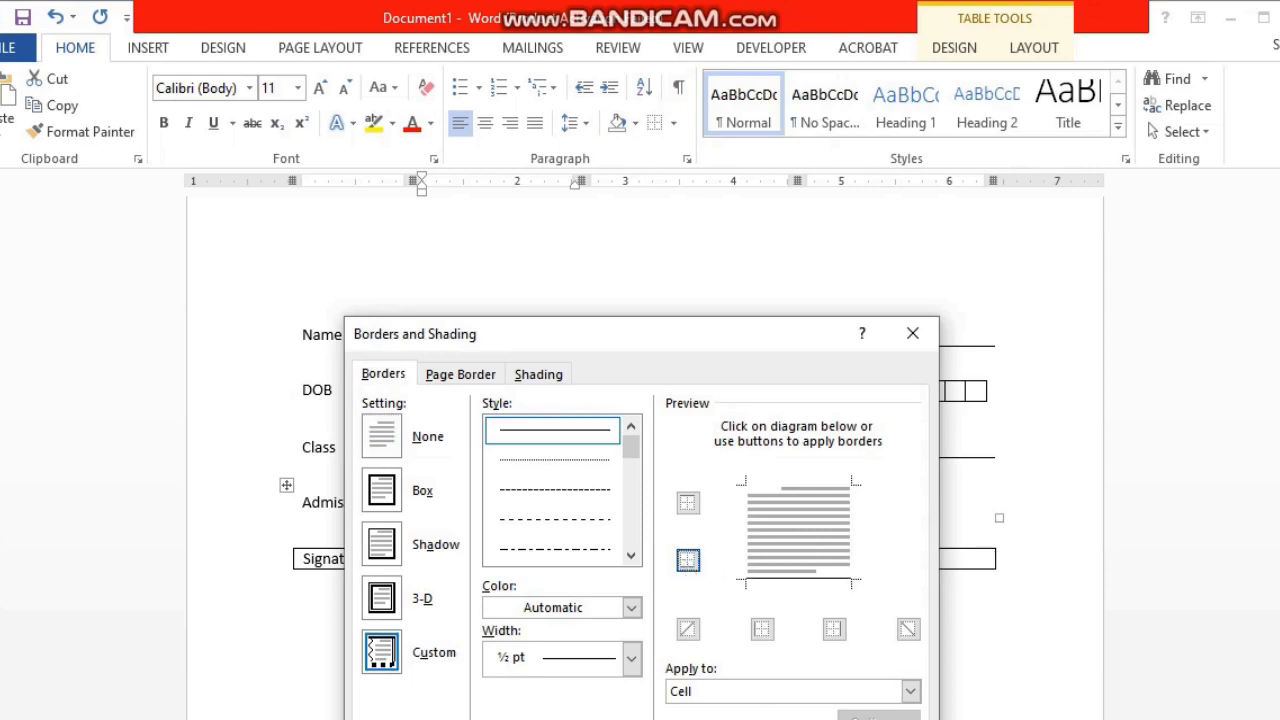
left_click(878, 716)
- Give only the blank cell after "Uniform and Course Charges" a ½ pt bottom border as its fill-in line
left_click(787, 504)
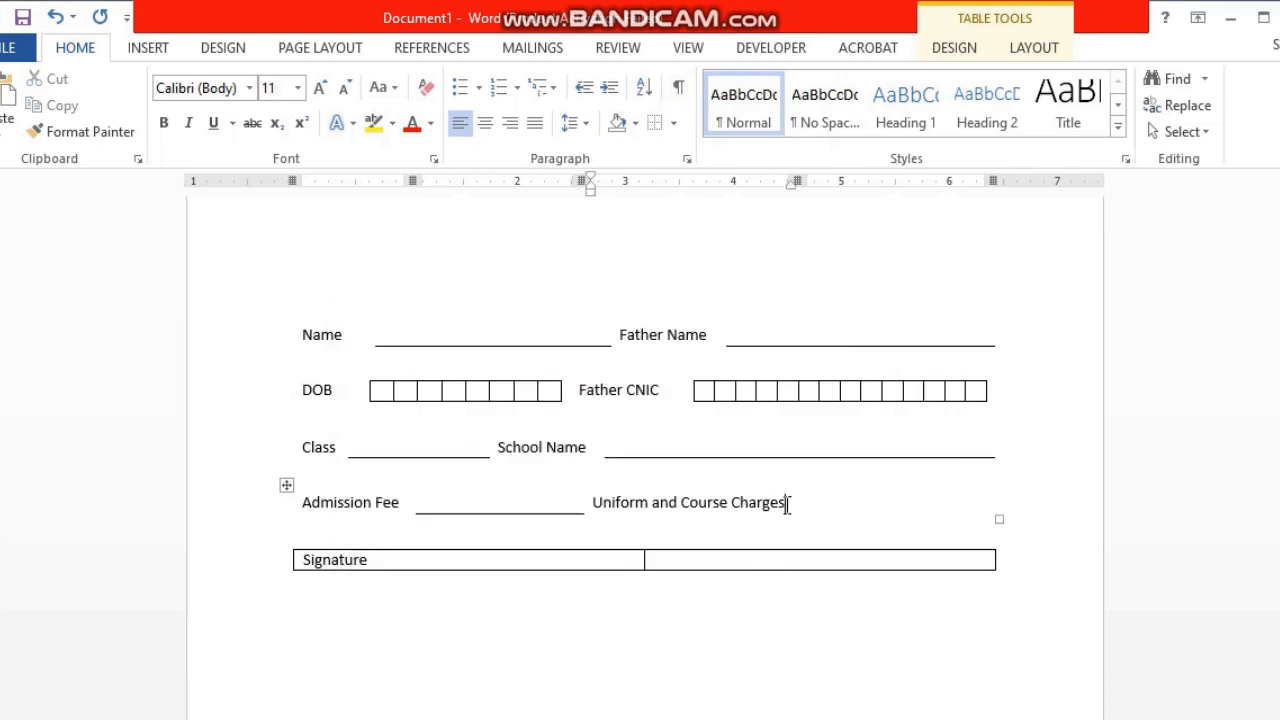
key("Tab")
key("shift+Right")
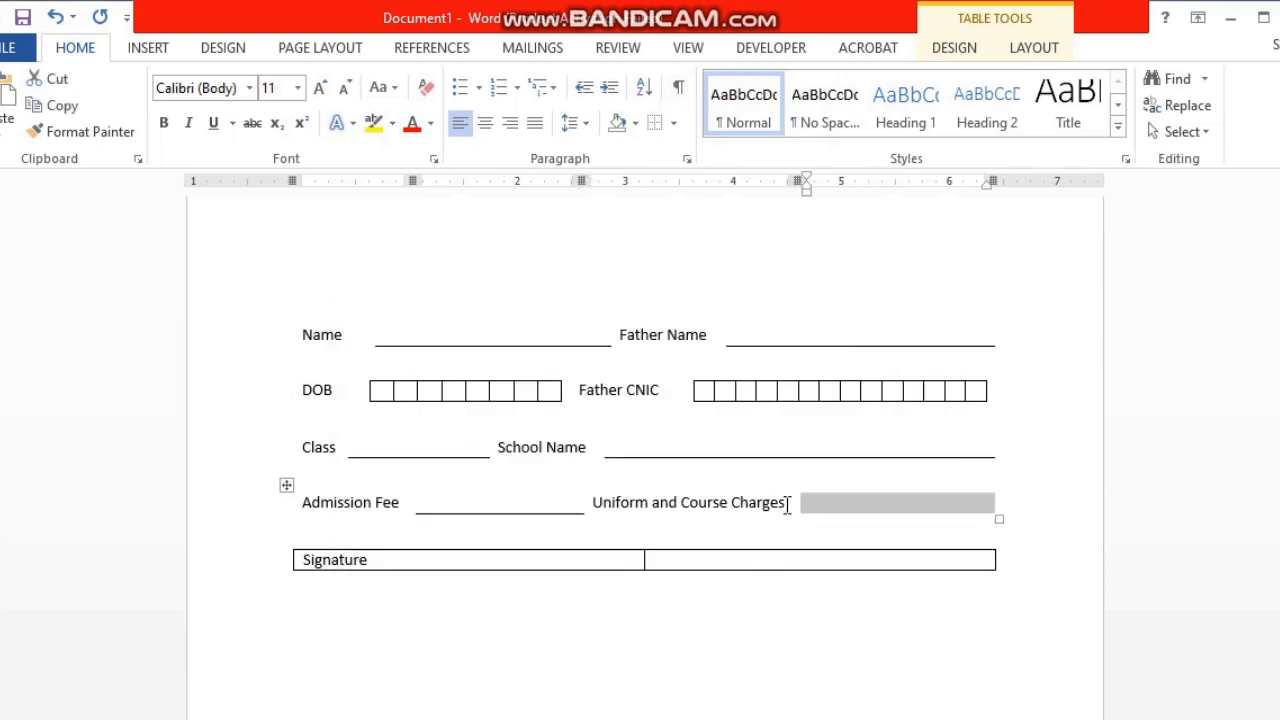
left_click(674, 123)
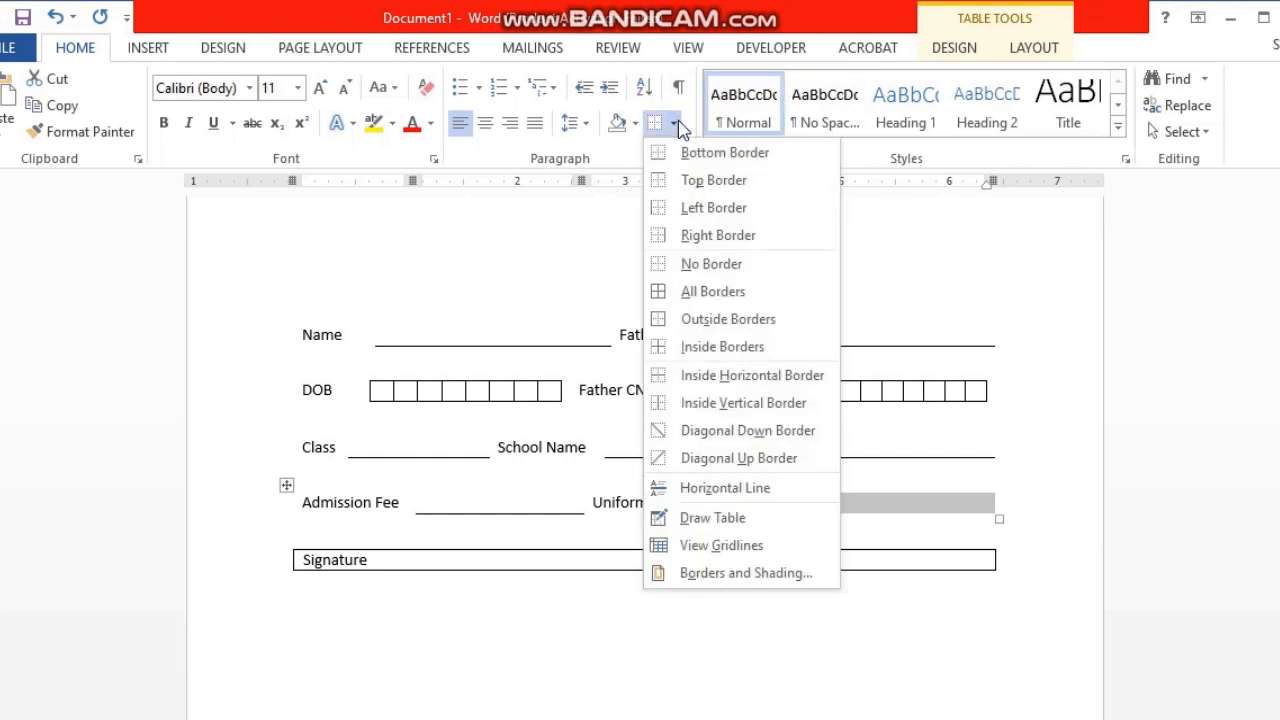
left_click(744, 573)
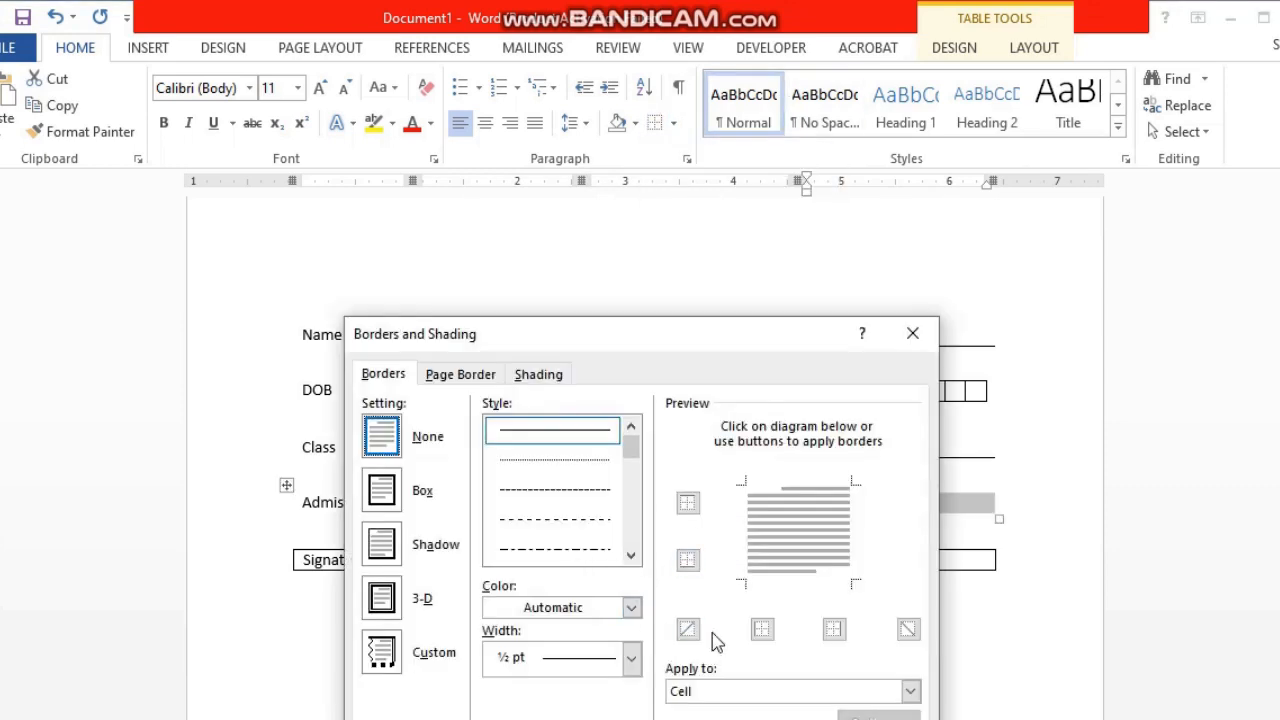
left_click(697, 564)
key("Return")
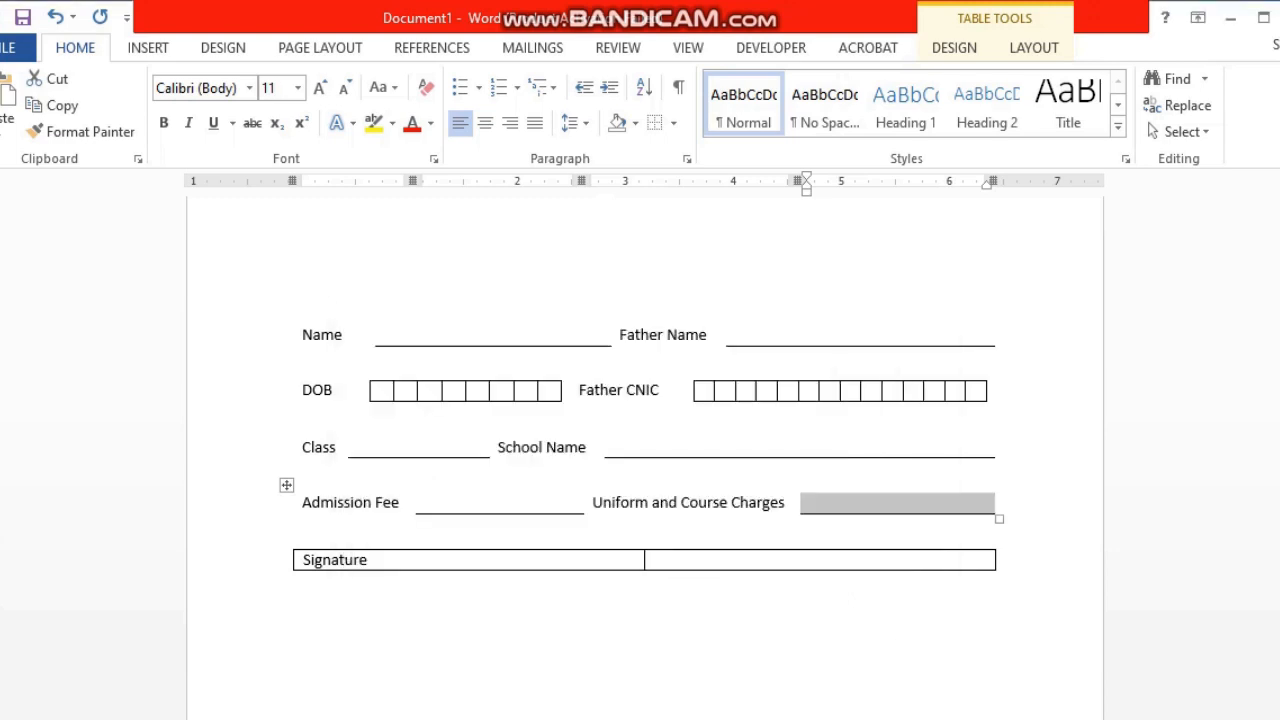
- Shrink the "Signature" table from its left edge to sit beneath "Uniform and Course Charges", fit its label cell, and remove all its borders
left_click(429, 629)
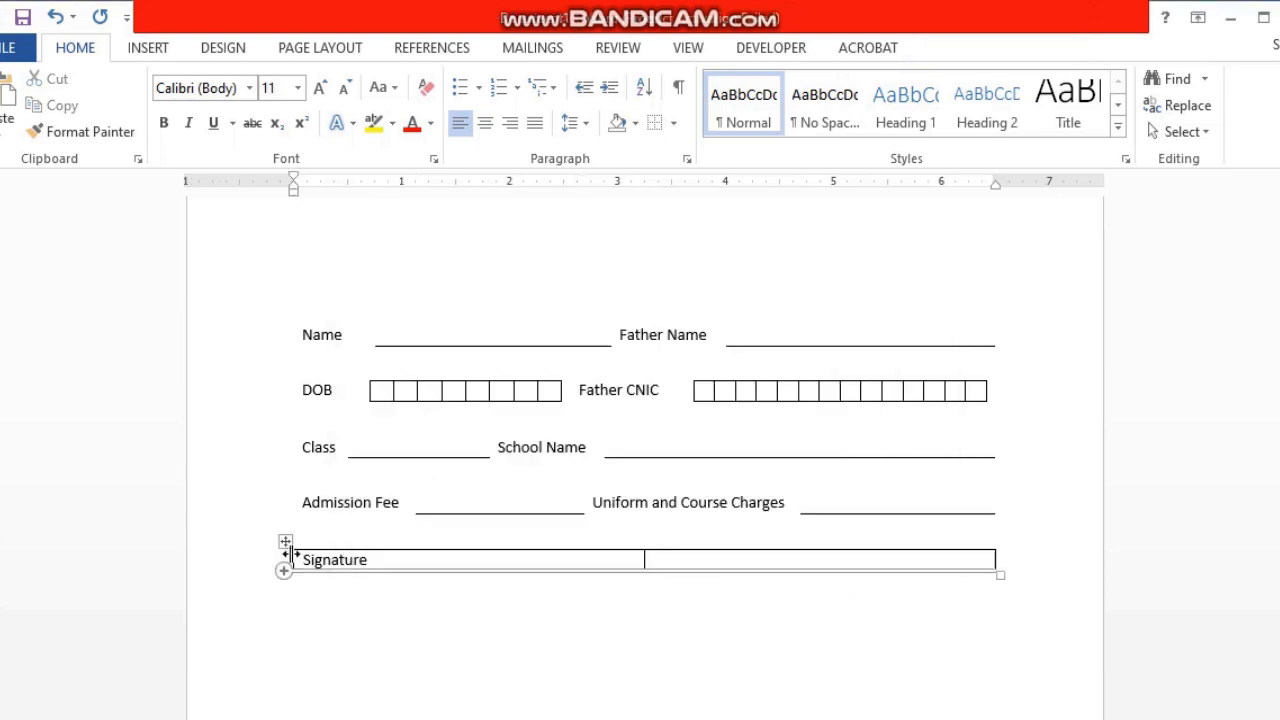
left_click_drag(296, 557, 570, 560)
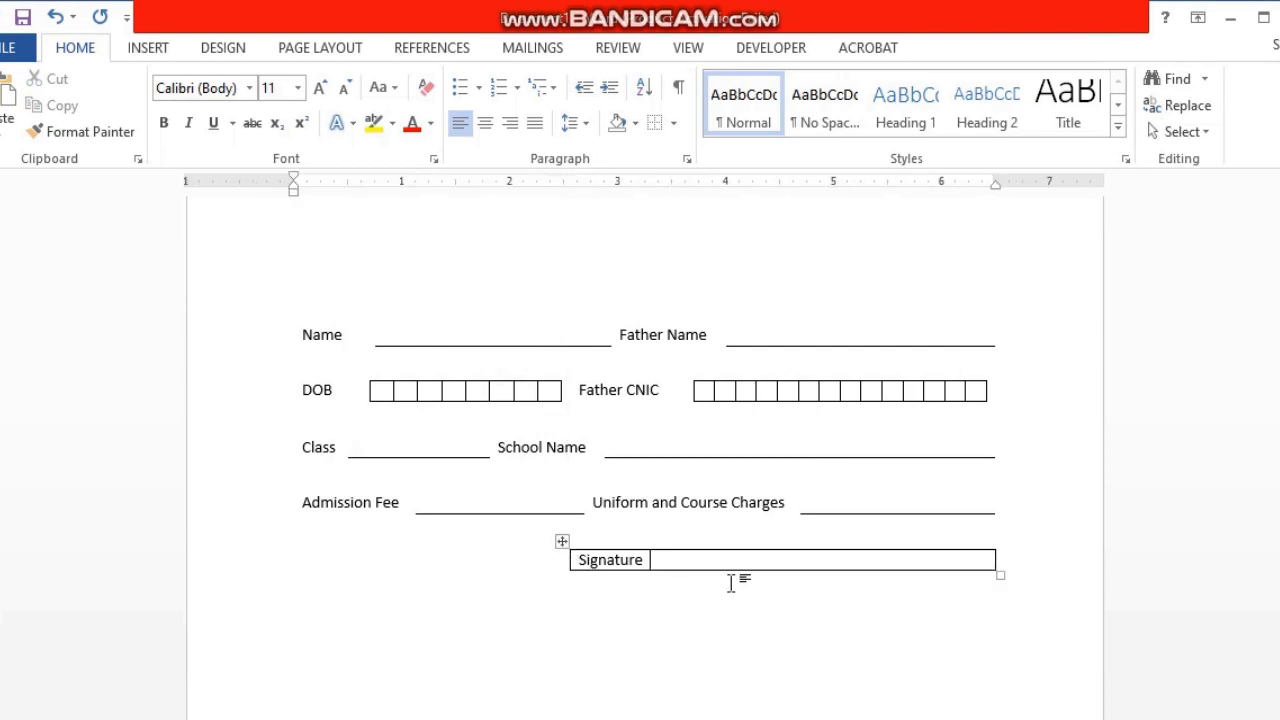
left_click_drag(650, 557, 711, 557)
left_click_drag(566, 560, 610, 558)
left_click(601, 541)
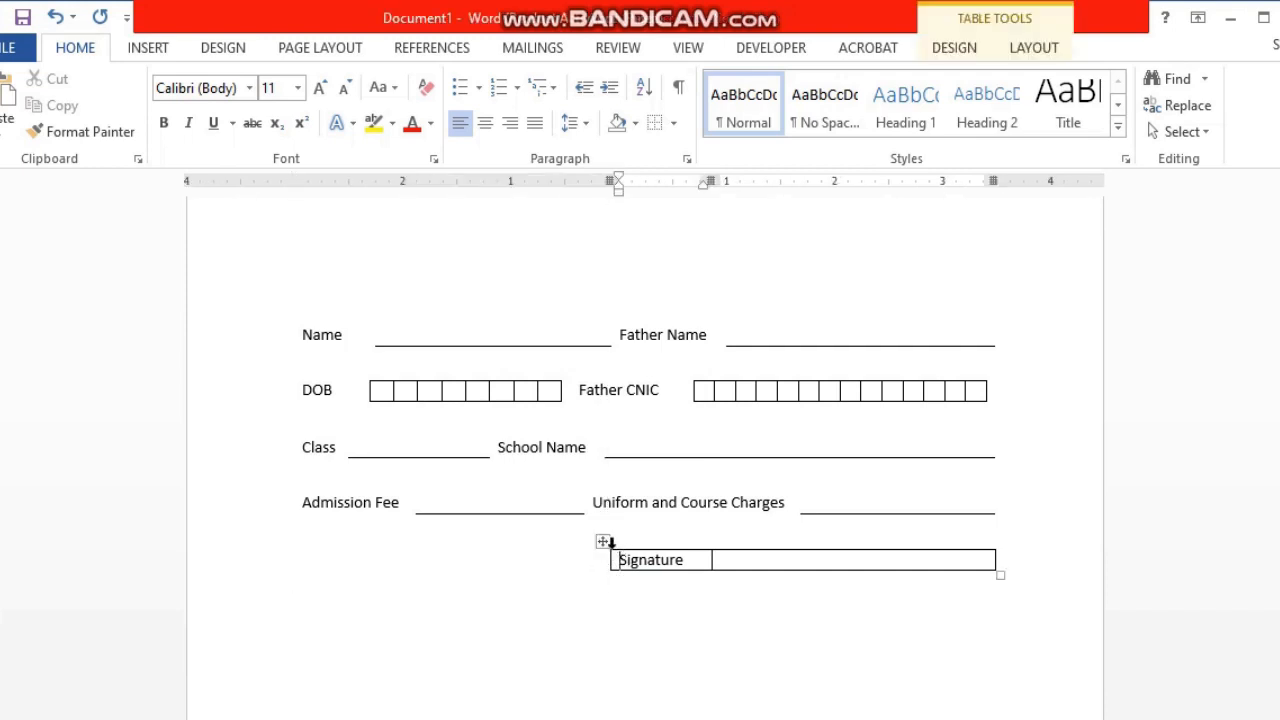
left_click(655, 122)
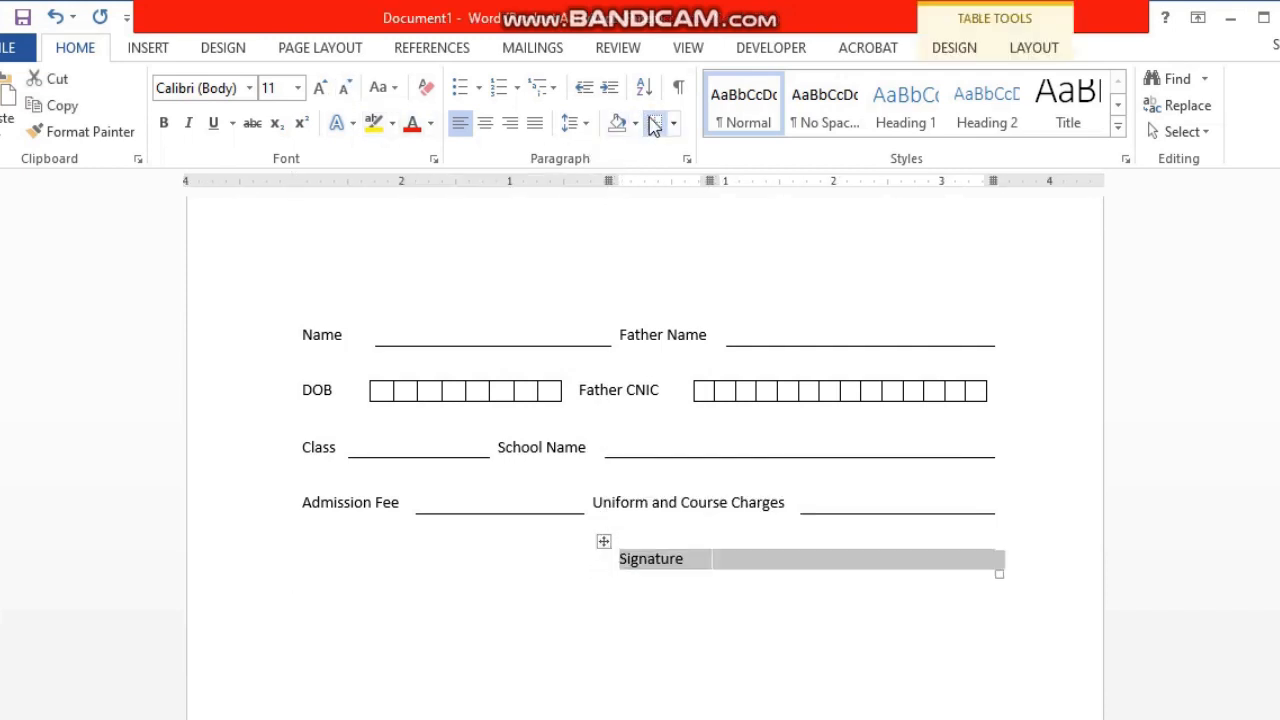
- Give only the blank cell after "Signature" a ½ pt bottom border as its fill-in line
left_click(691, 571)
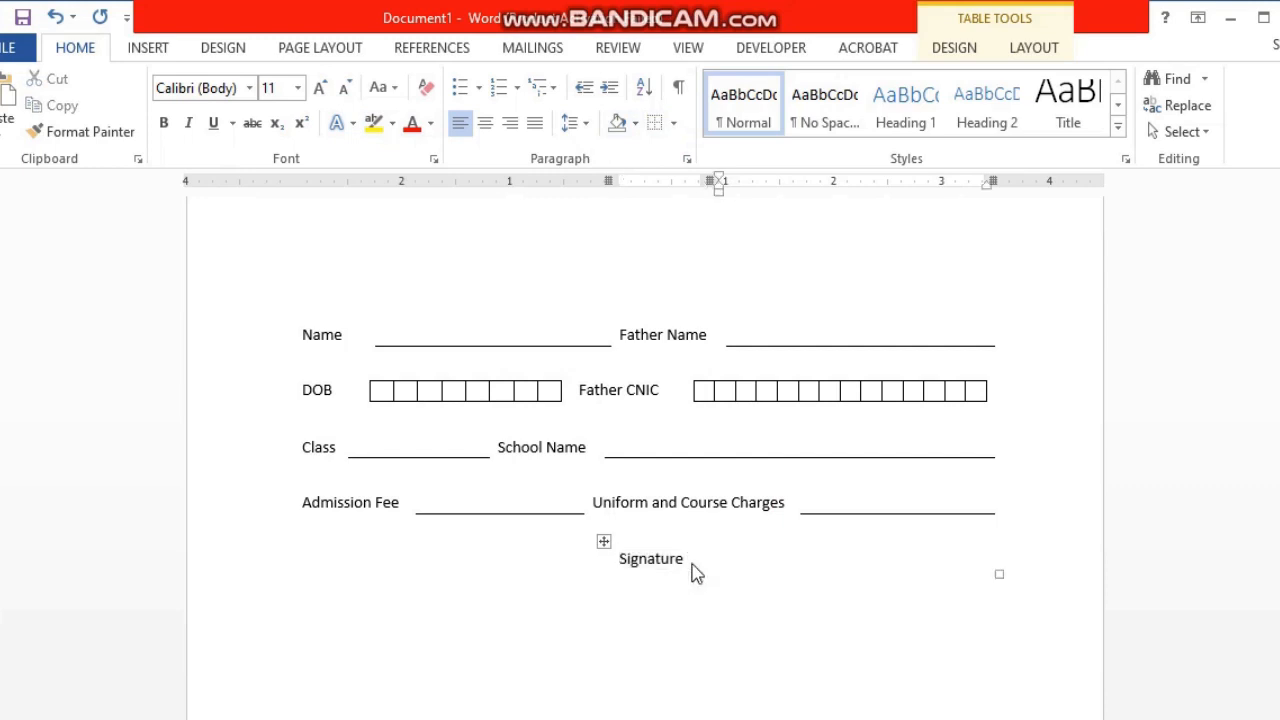
left_click(697, 572)
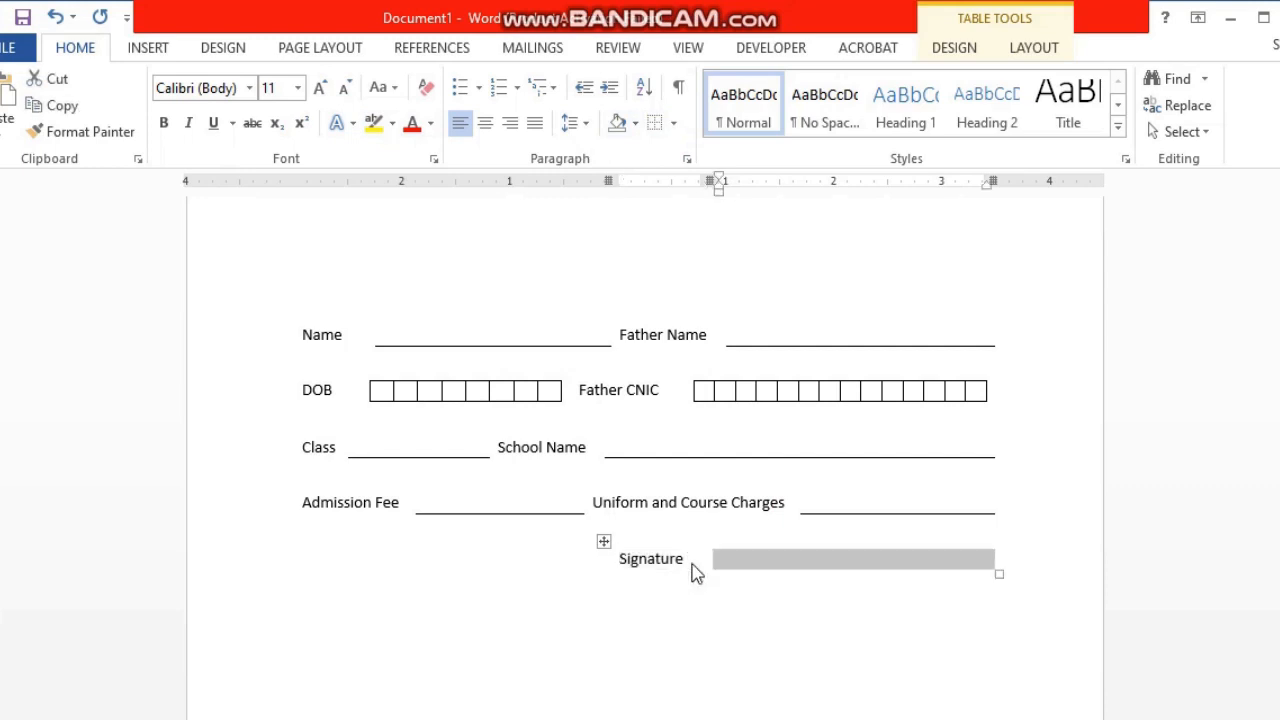
left_click(673, 123)
left_click(760, 573)
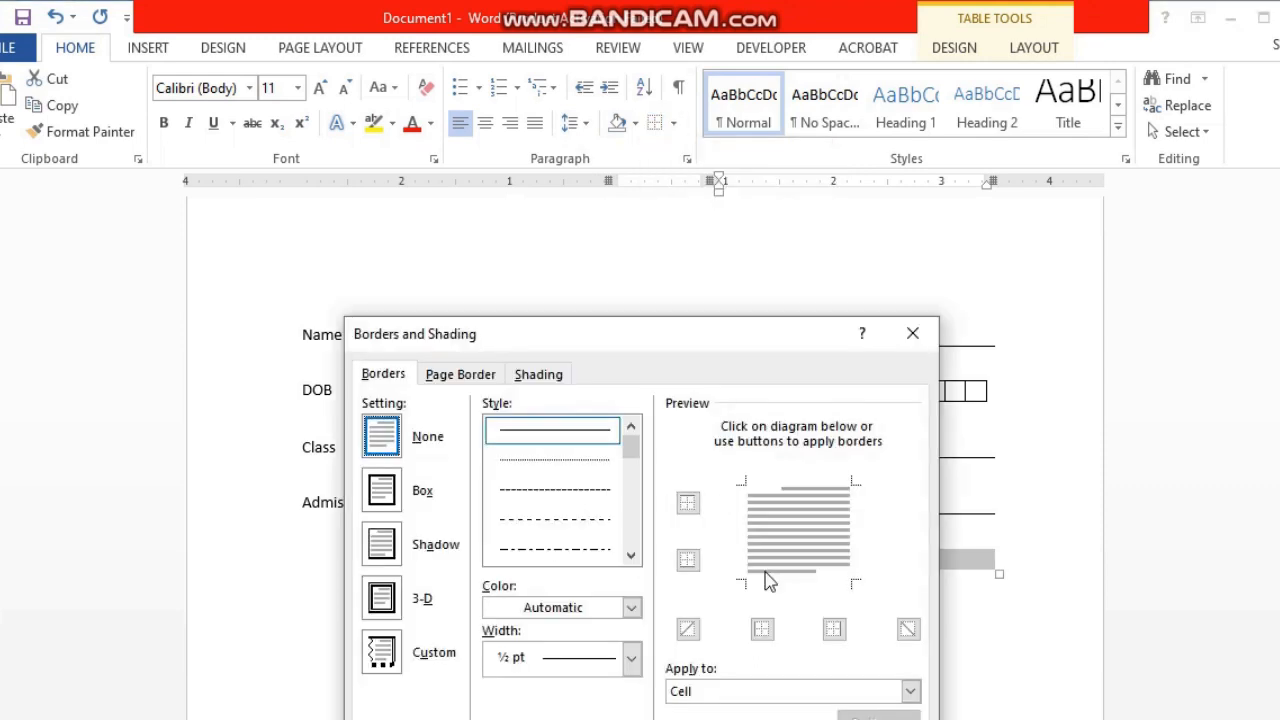
left_click(688, 560)
left_click(798, 719)
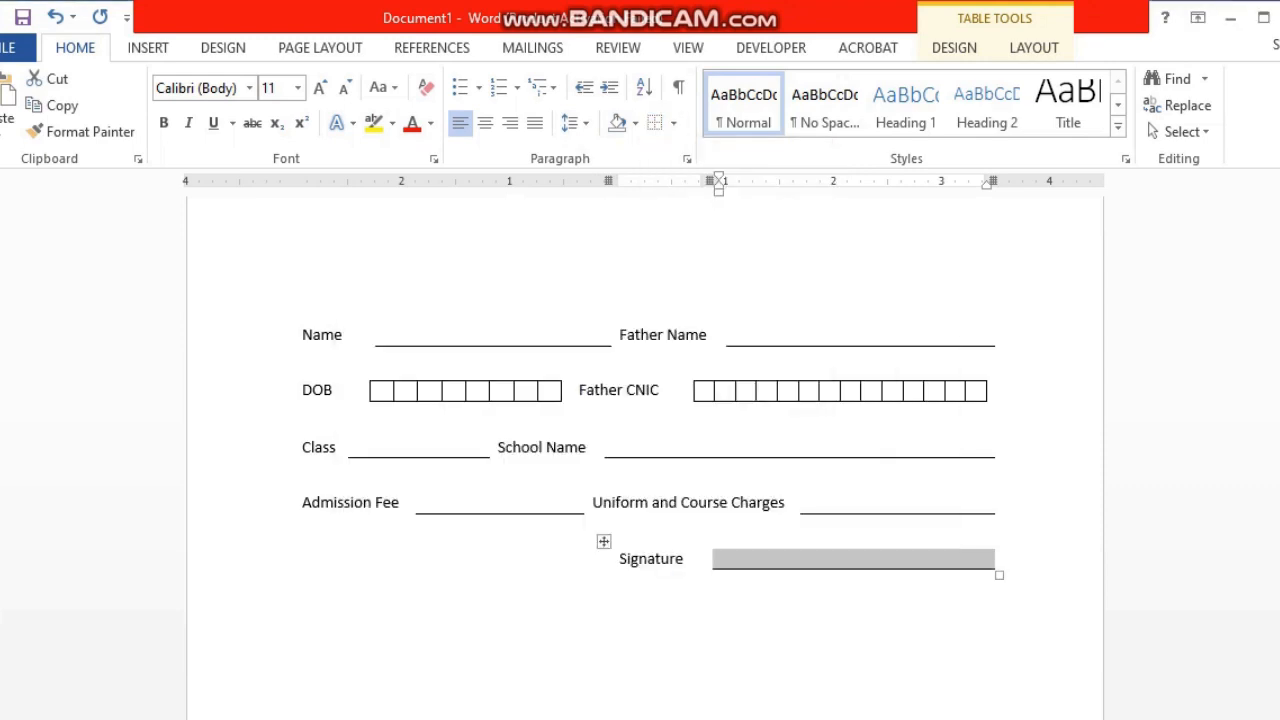
- Add blank line space at the start of the document, above the "Name" row, to make room for a heading
left_click(295, 581)
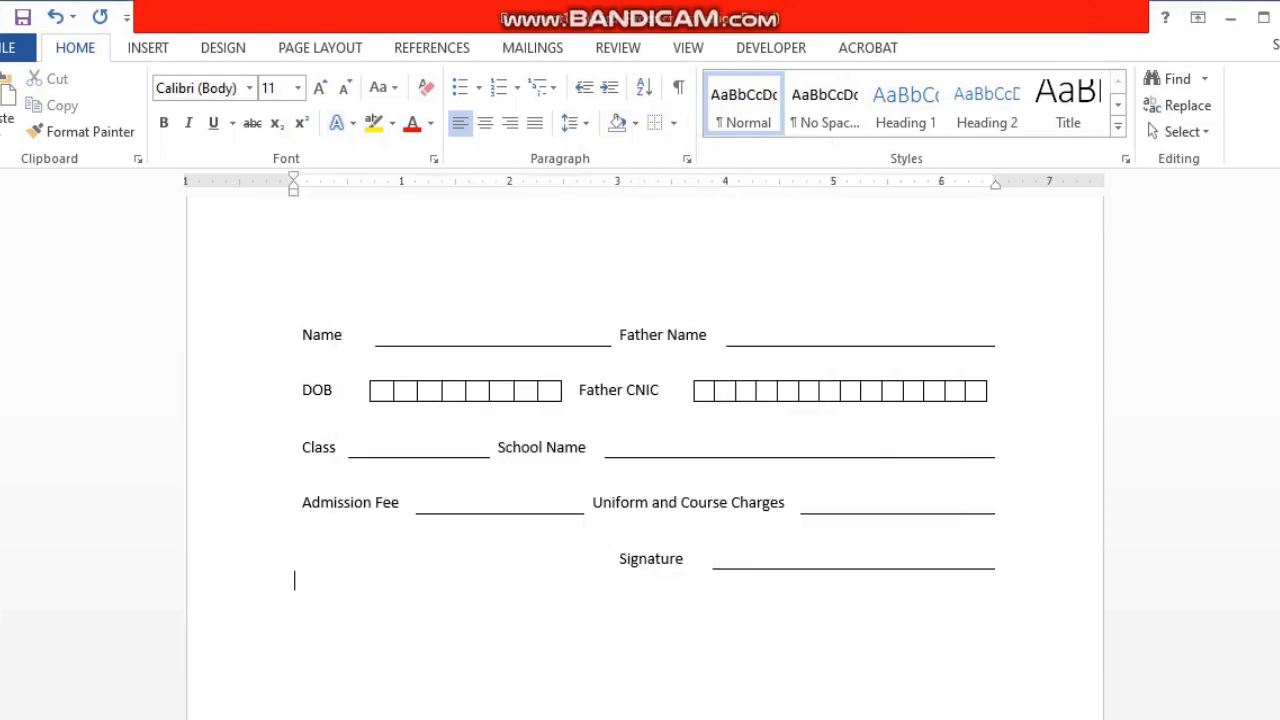
key("Up")
key("Up")
key("Up")
key("Up")
key("Up")
key("Up")
key("Up")
key("Up")
key("Up")
key("Up")
key("Up")
key("Up")
key("Up")
key("Up")
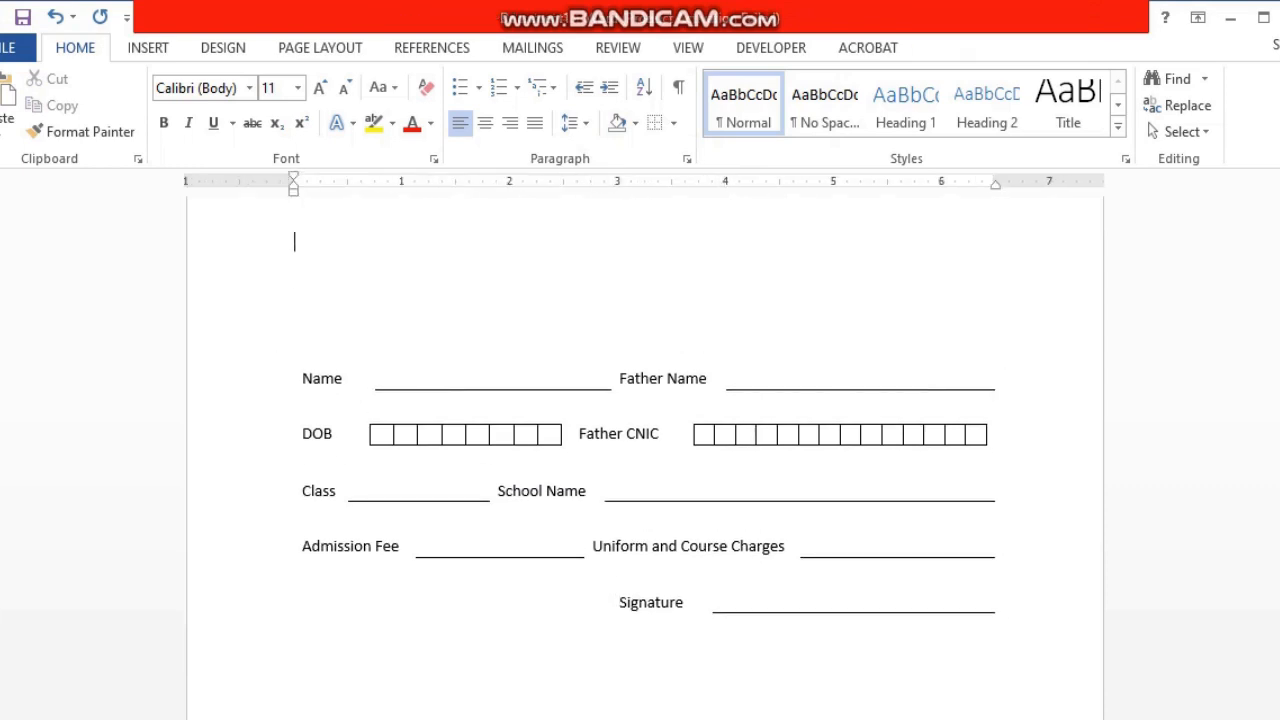
key("Return")
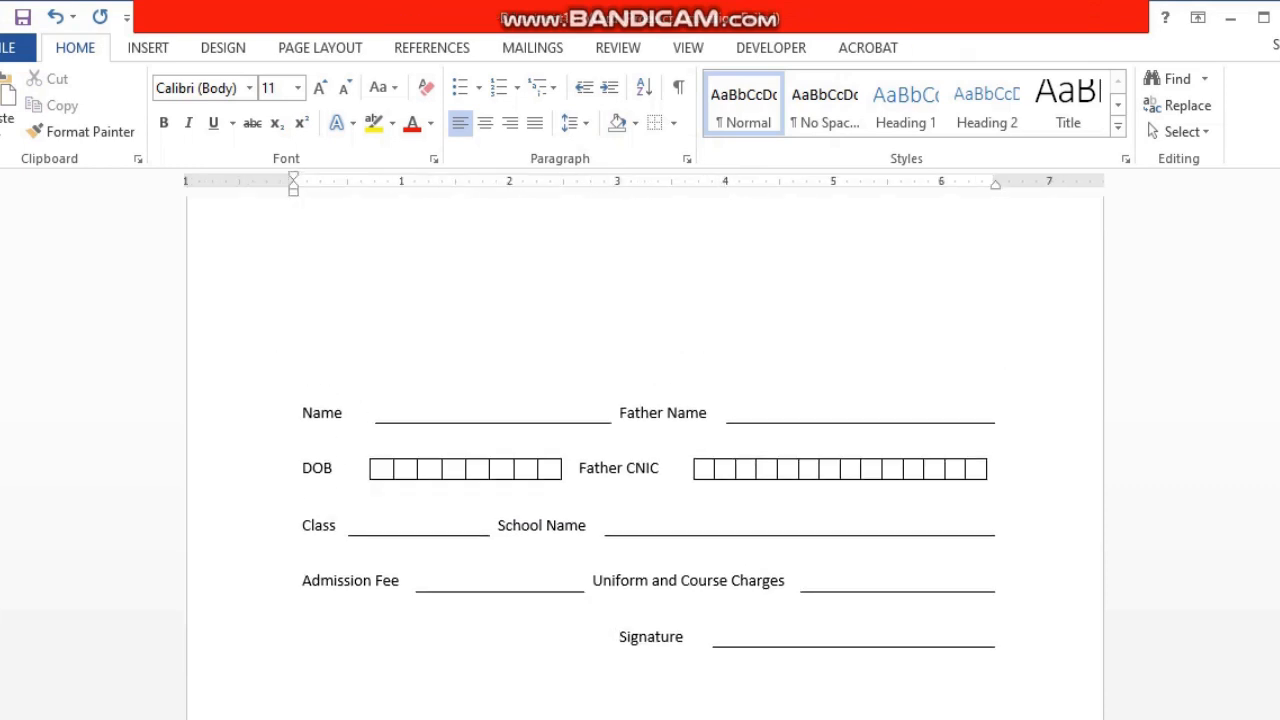
key("Return")
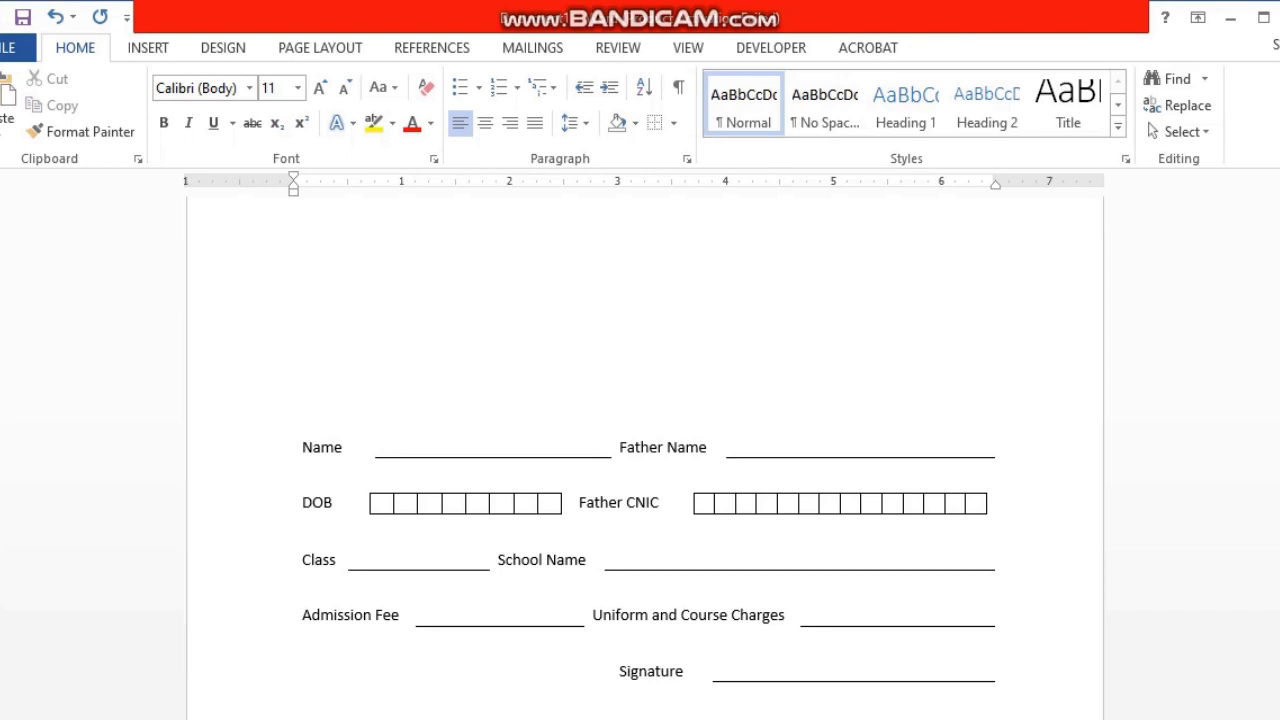
key("Delete")
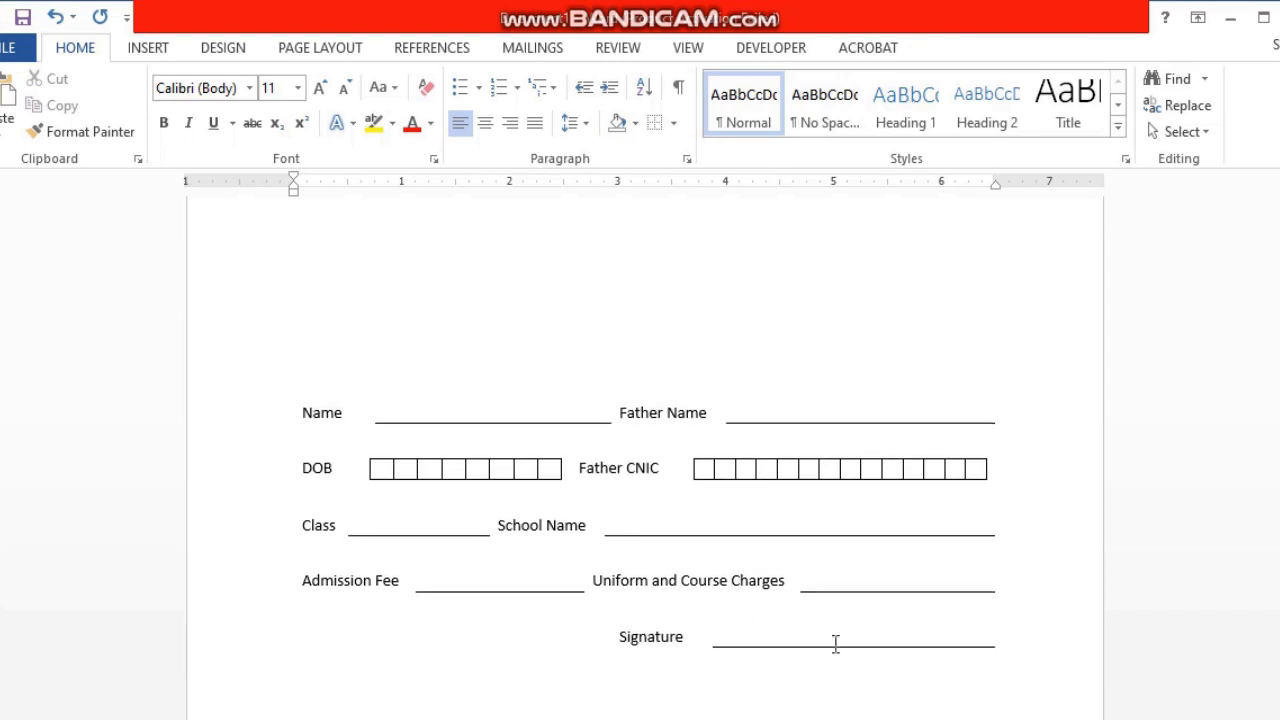
- Insert a simple text box above the "Name" row containing "ABC SECONDARY SCHOL" and a second line of filler address text
left_click(150, 50)
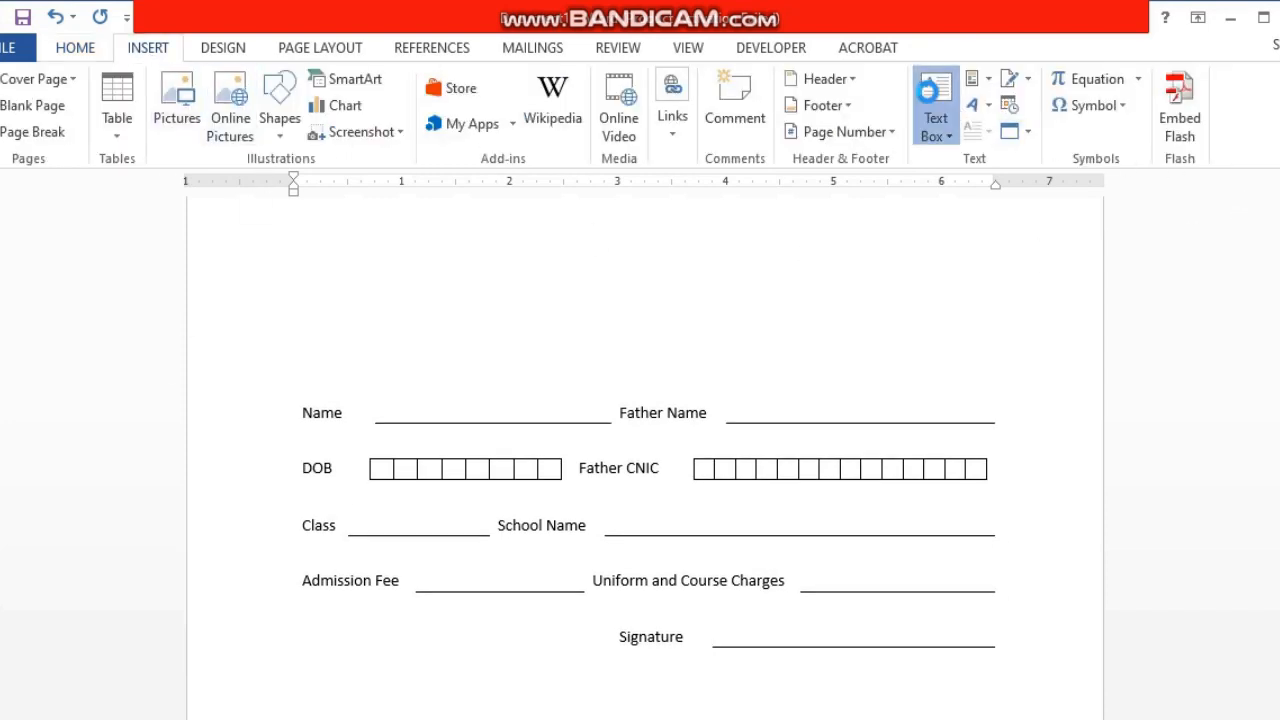
left_click(936, 122)
left_click(1008, 280)
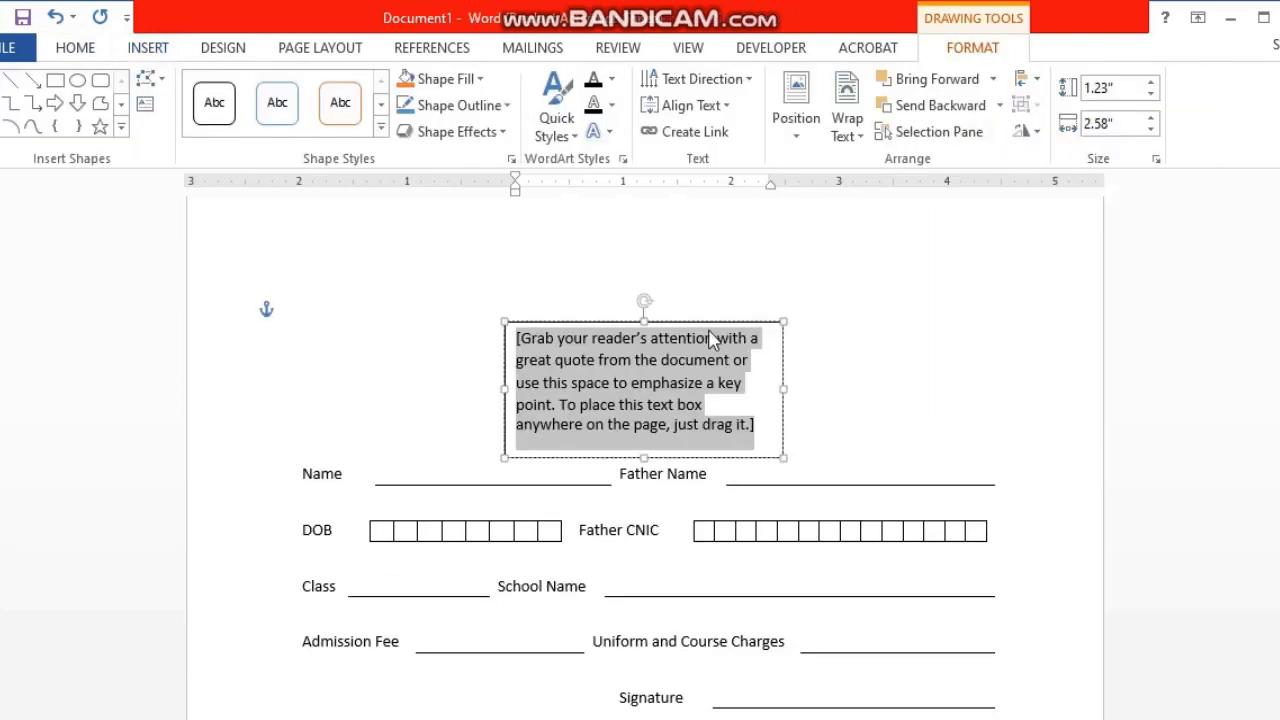
type("ABC SECONDARY SCHOL")
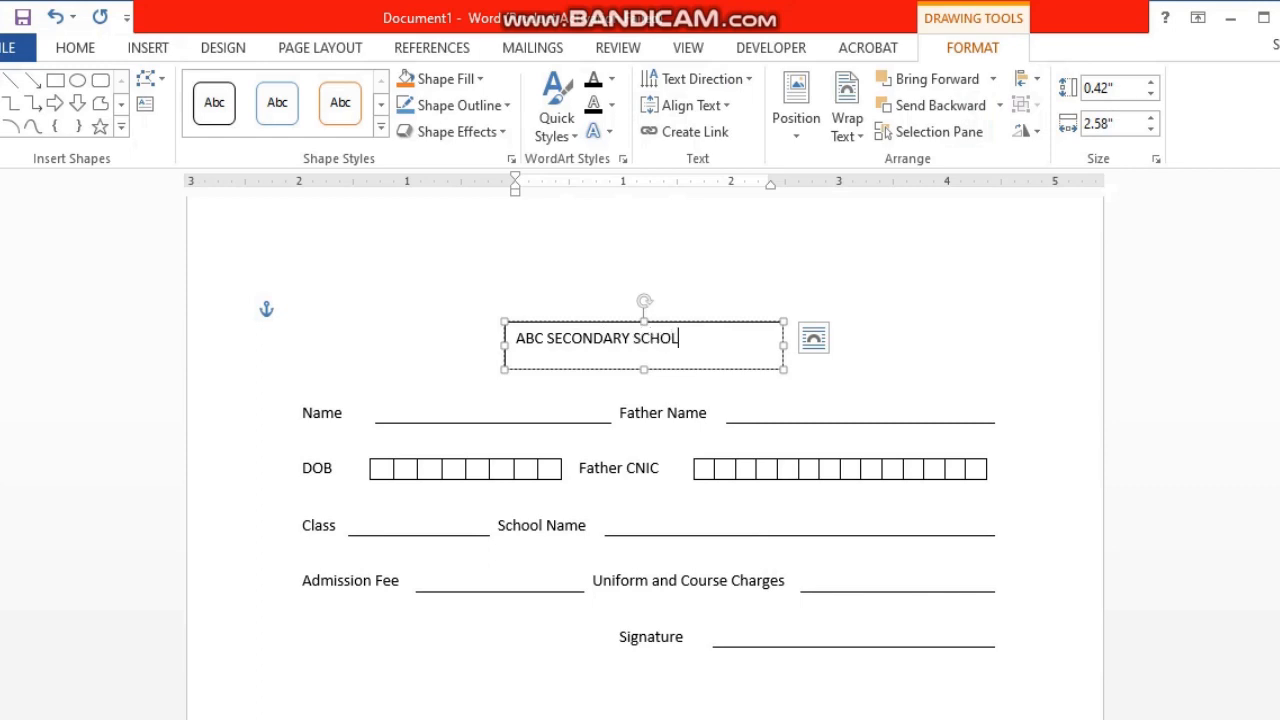
key("Return")
type("sbssd")
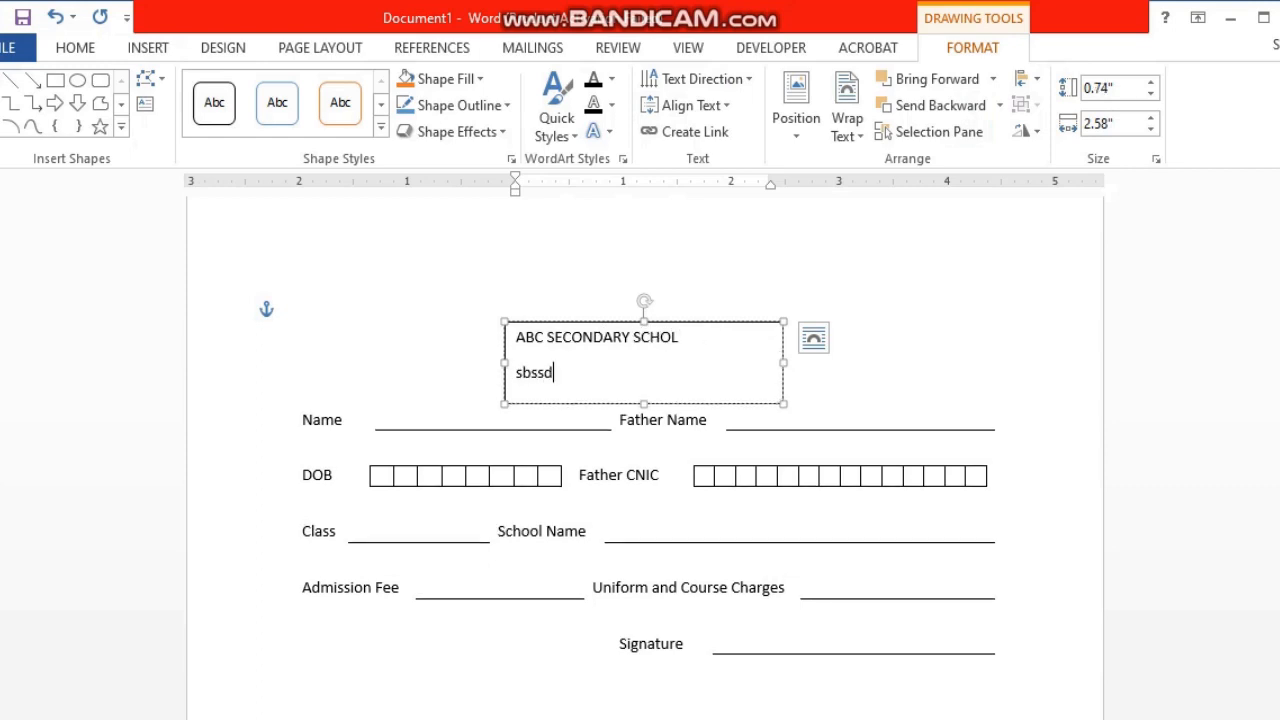
type("bsdabsdbssdjabsda,")
type("sadsdabjsdbjsd")
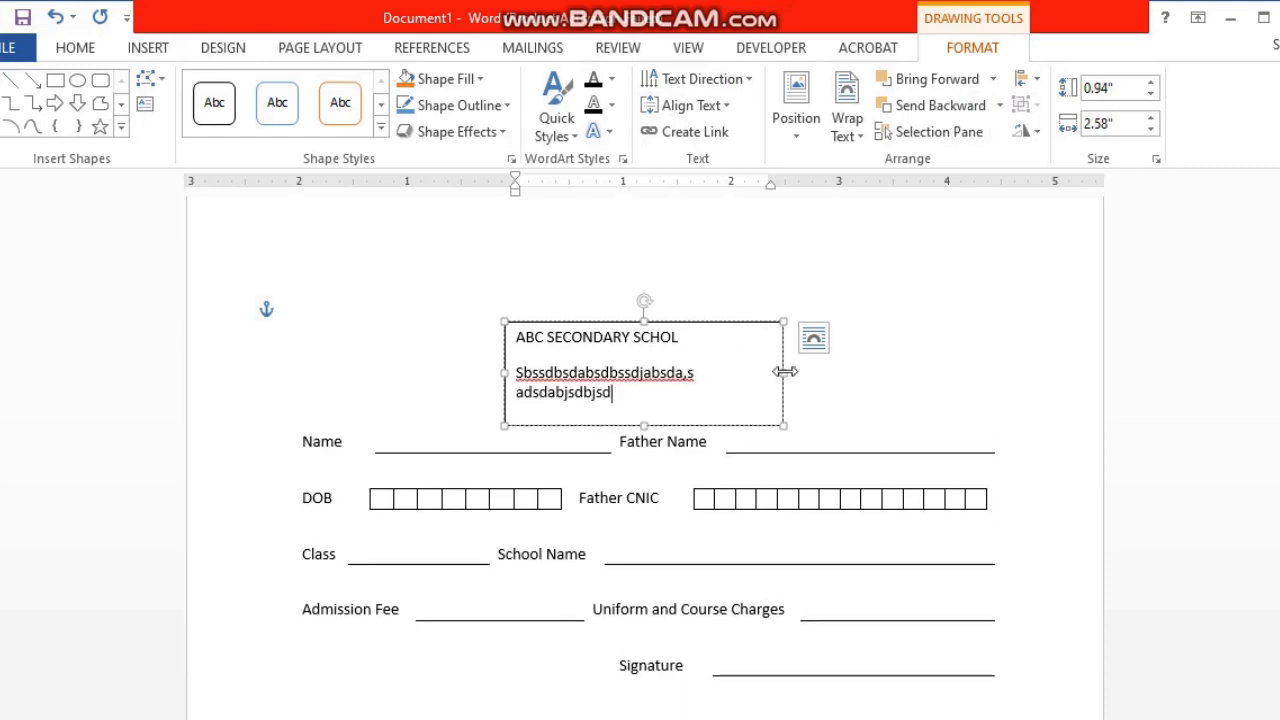
- Widen the heading text box on both sides to about 6.18" and extend its filler line with "sdsdnjsdkan"
left_click_drag(783, 371, 993, 364)
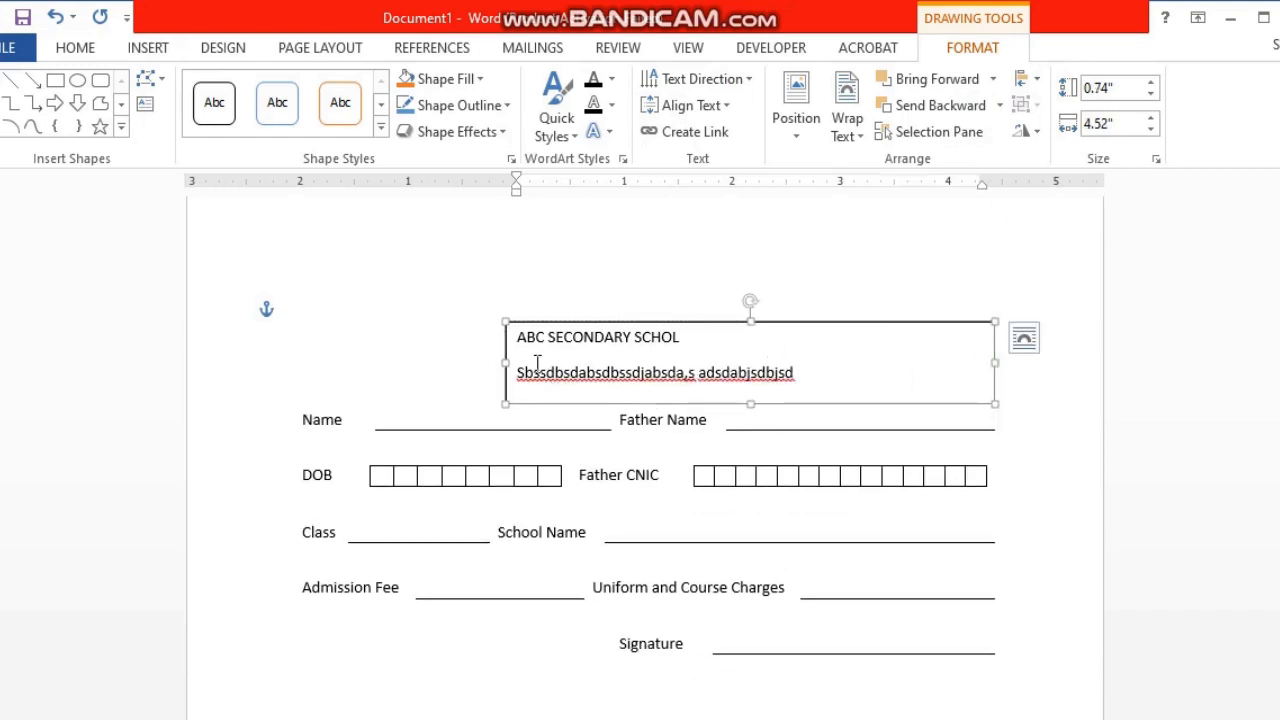
left_click_drag(507, 359, 326, 357)
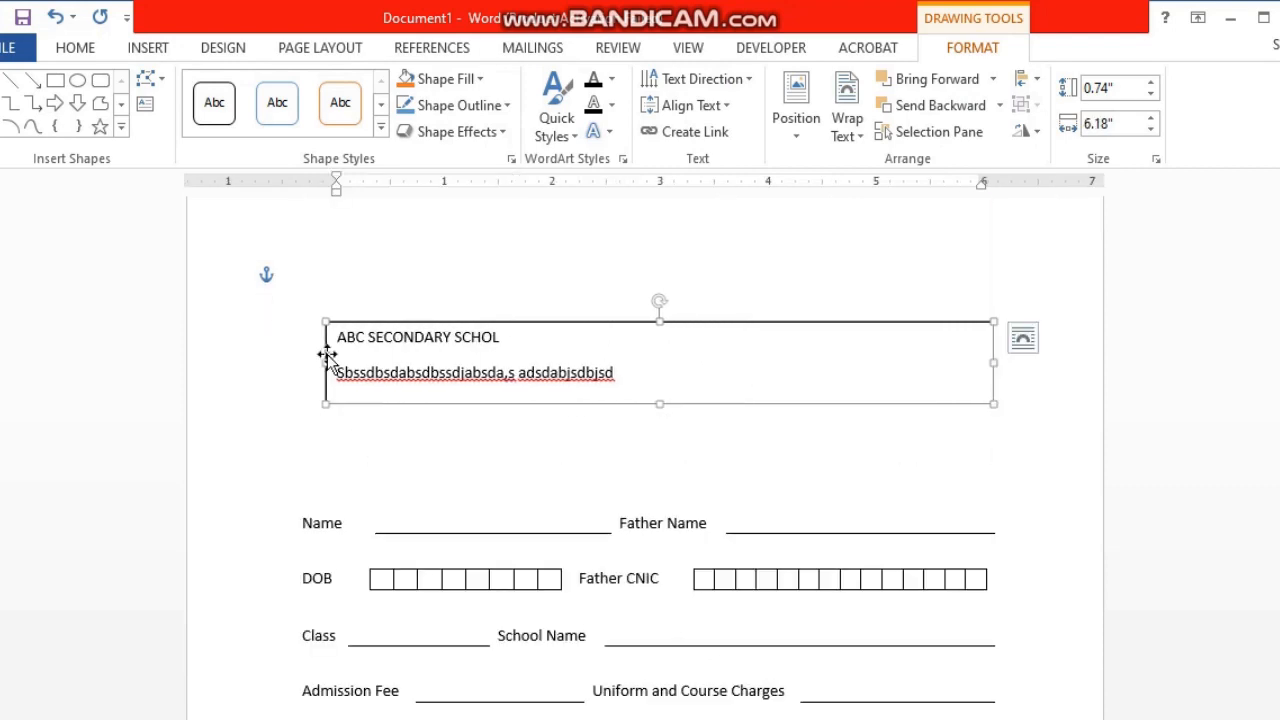
type("sdsdnjsdkan")
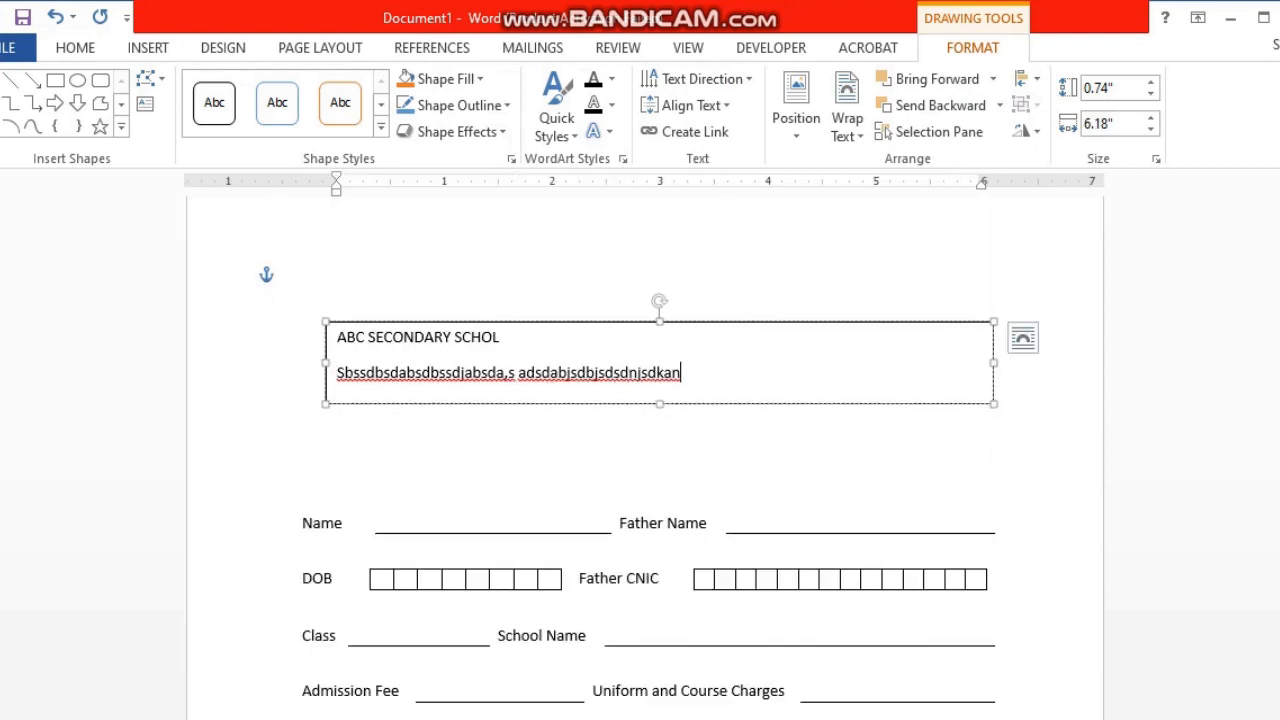
- Remove the space after paragraphs for all the text in the heading box and center both lines
key("ctrl+a")
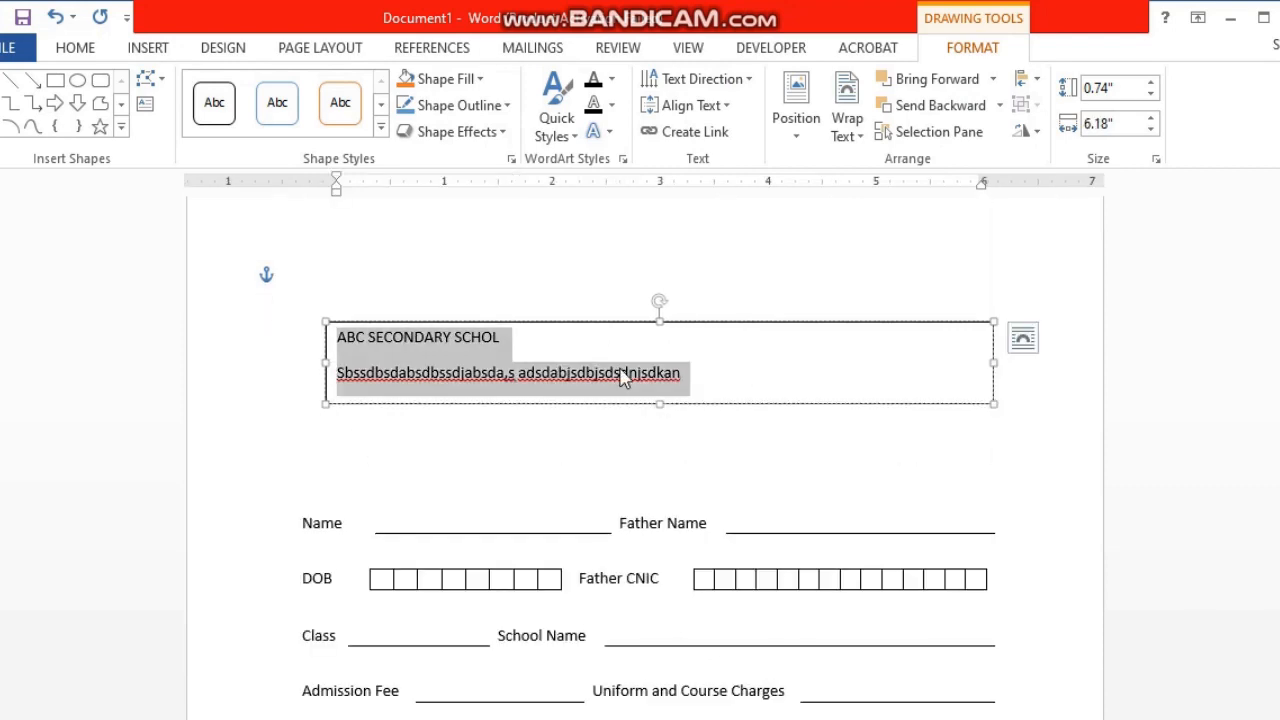
left_click(66, 47)
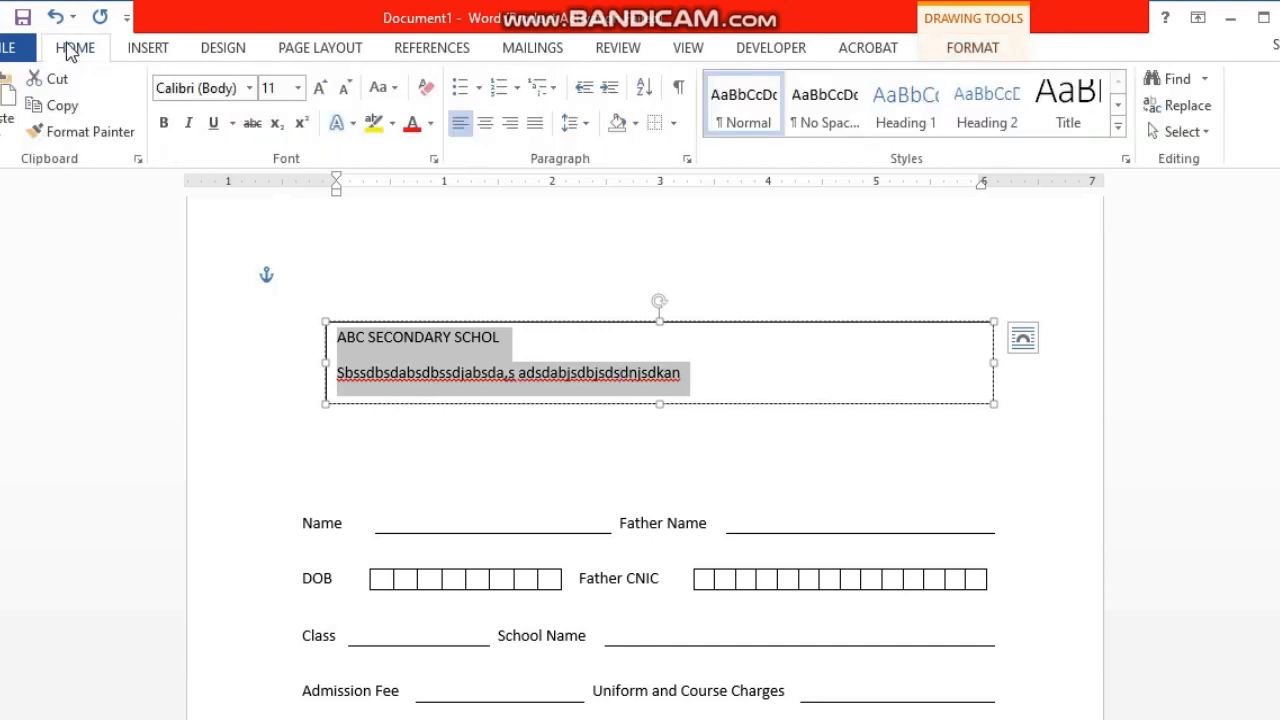
left_click(585, 128)
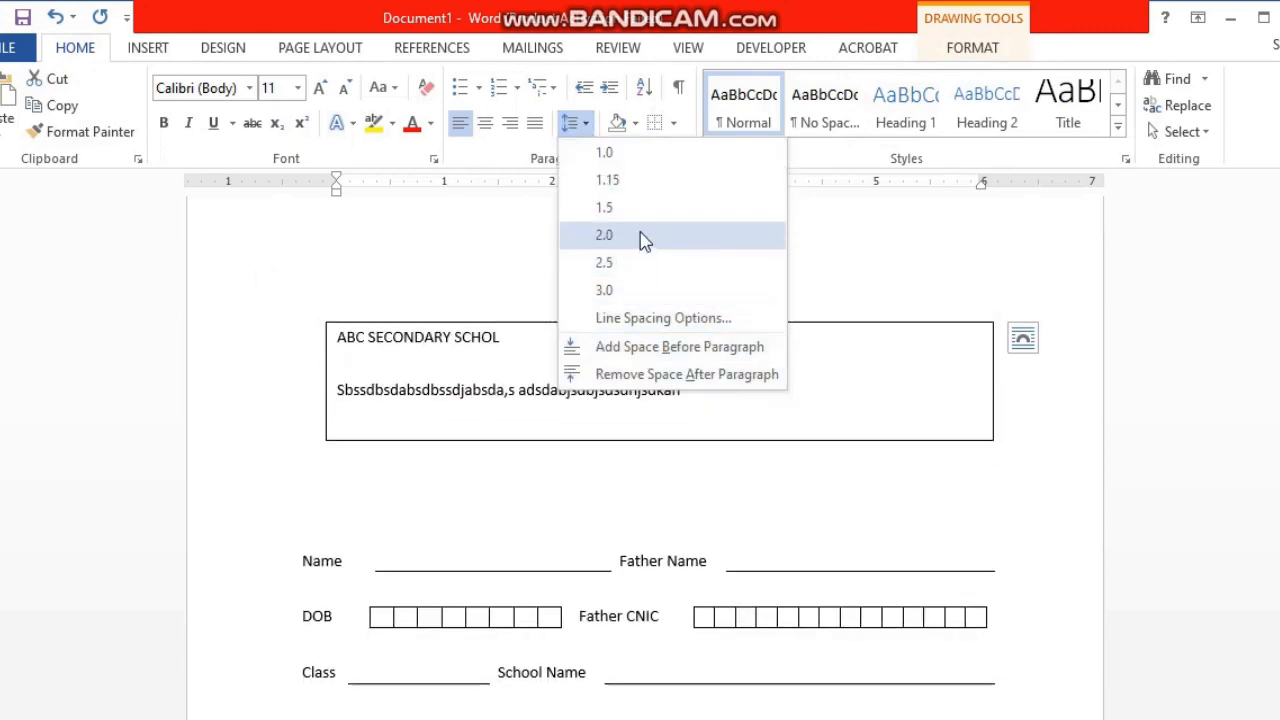
left_click(647, 374)
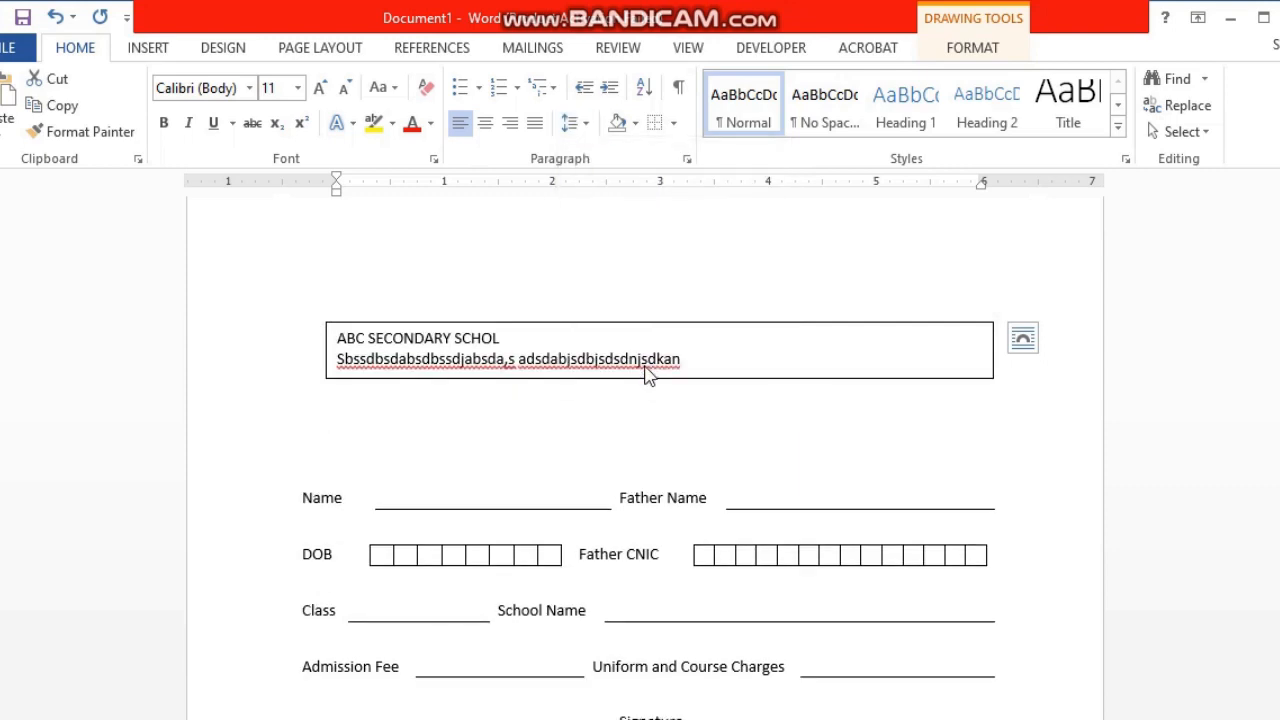
left_click(488, 125)
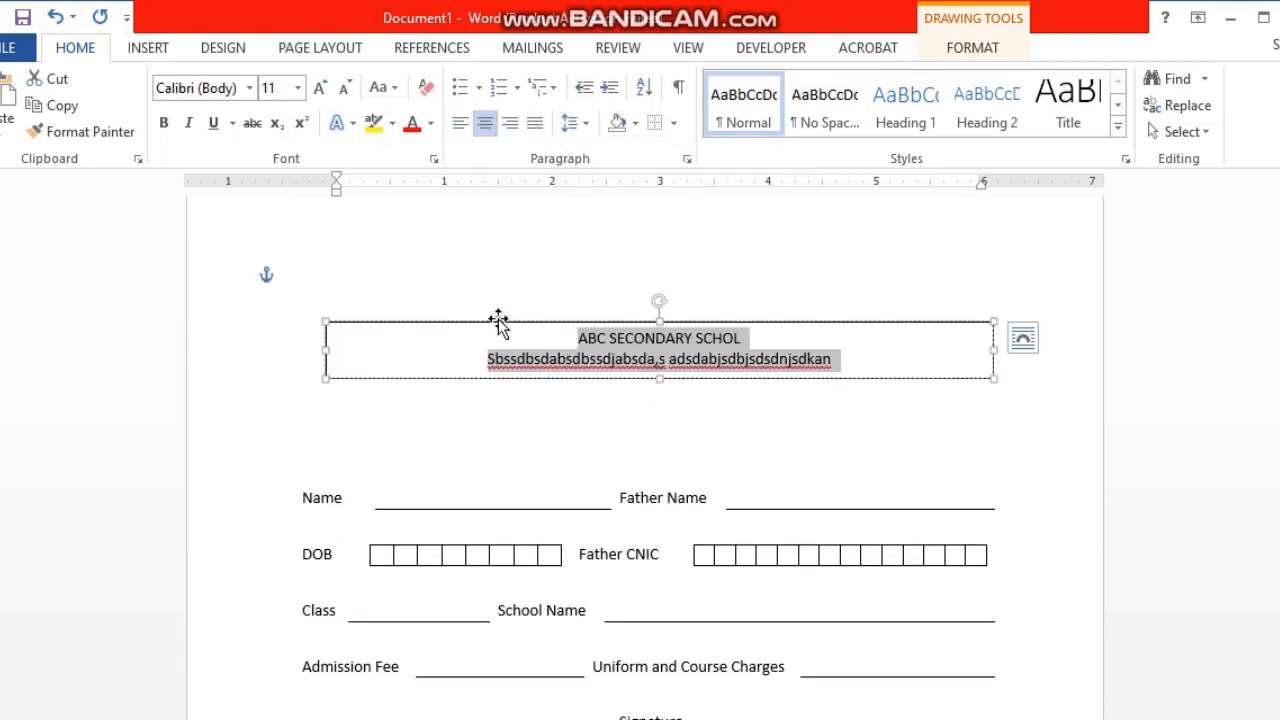
- Stretch the heading text box at both ends to about 7.05" wide, slightly beyond the form's rows
left_click(318, 352)
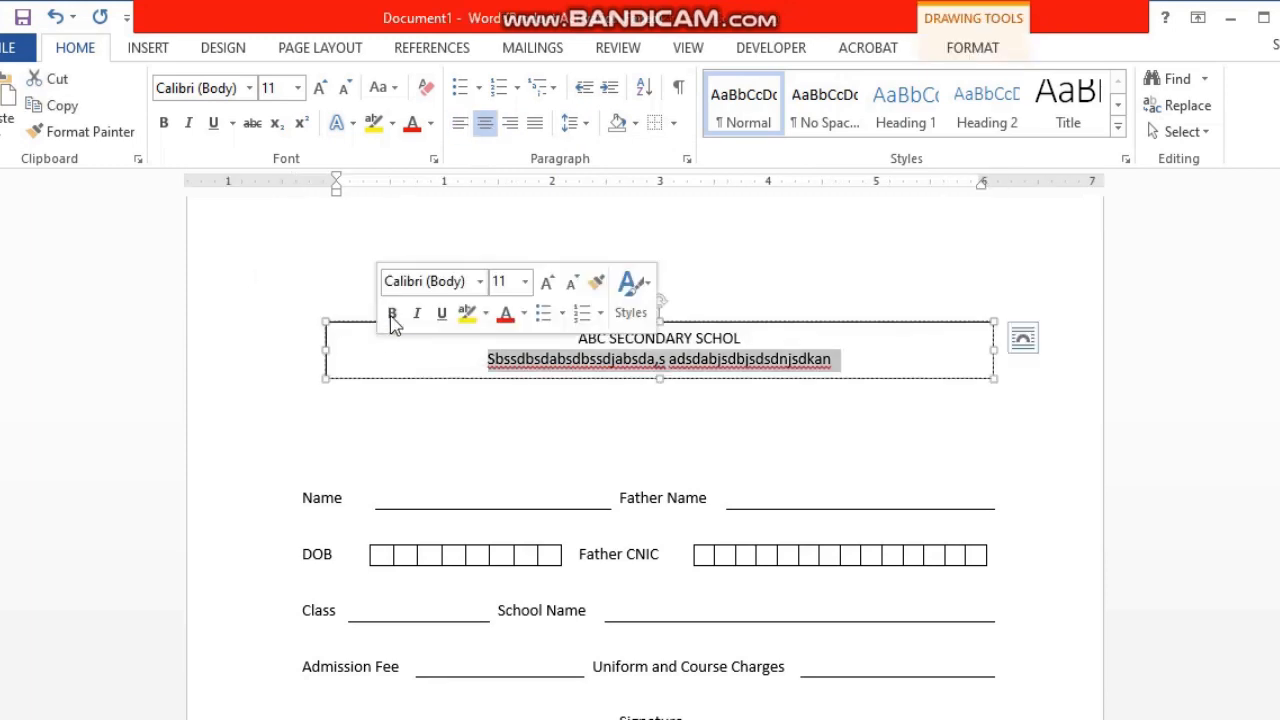
left_click(355, 320)
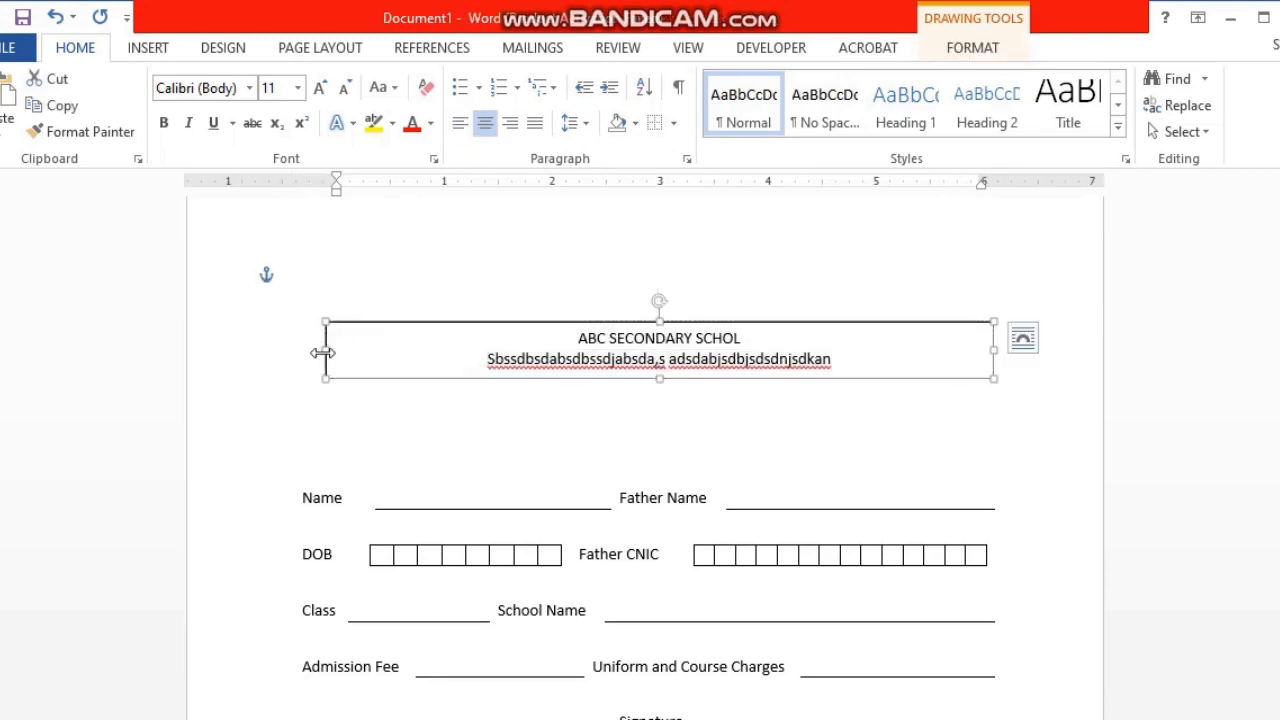
left_click_drag(322, 352, 246, 349)
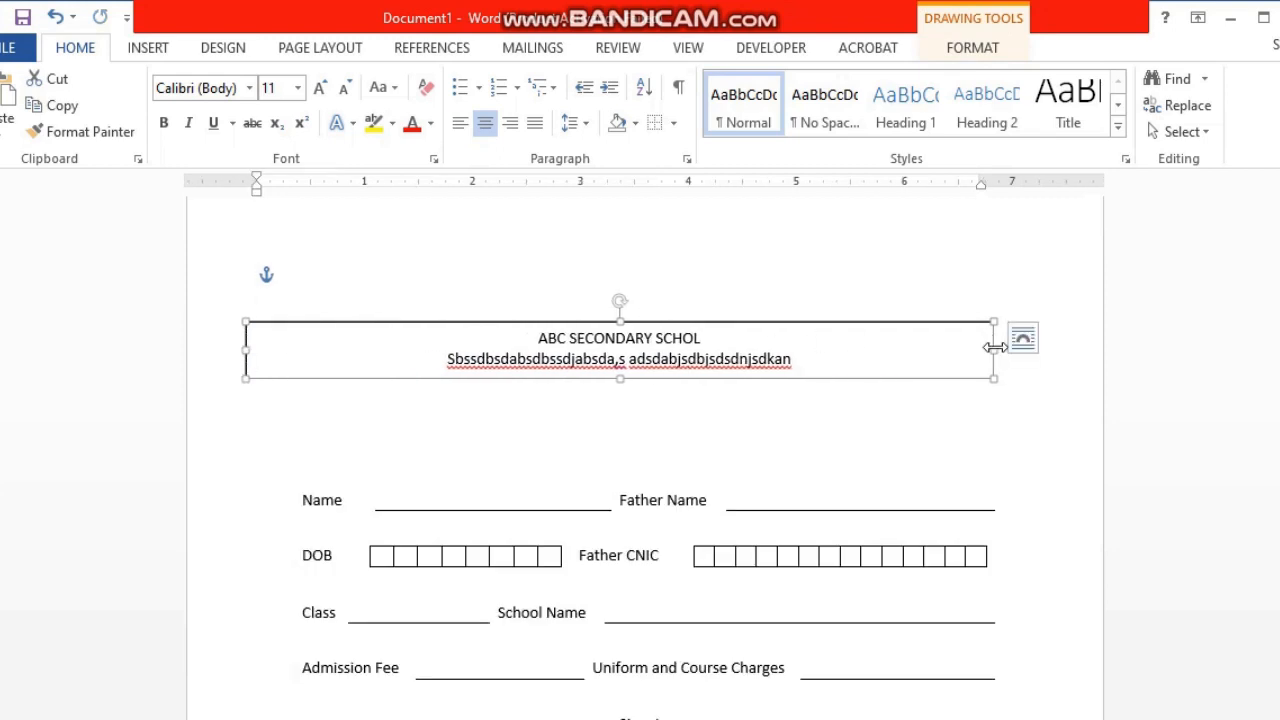
left_click_drag(995, 347, 1008, 348)
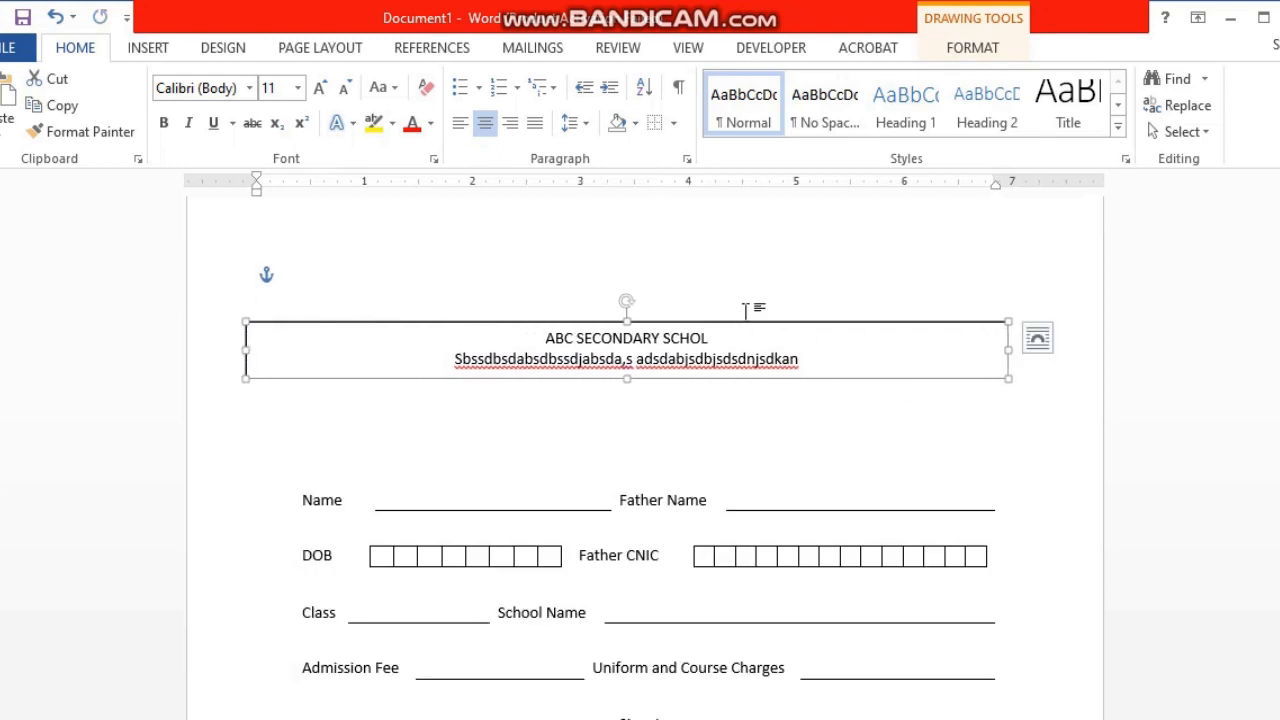
- Correct the heading's misspelled last word so that it reads "ABC SECONDARY SCHOOL"
left_click(723, 343)
triple_click(724, 343)
left_click(725, 343)
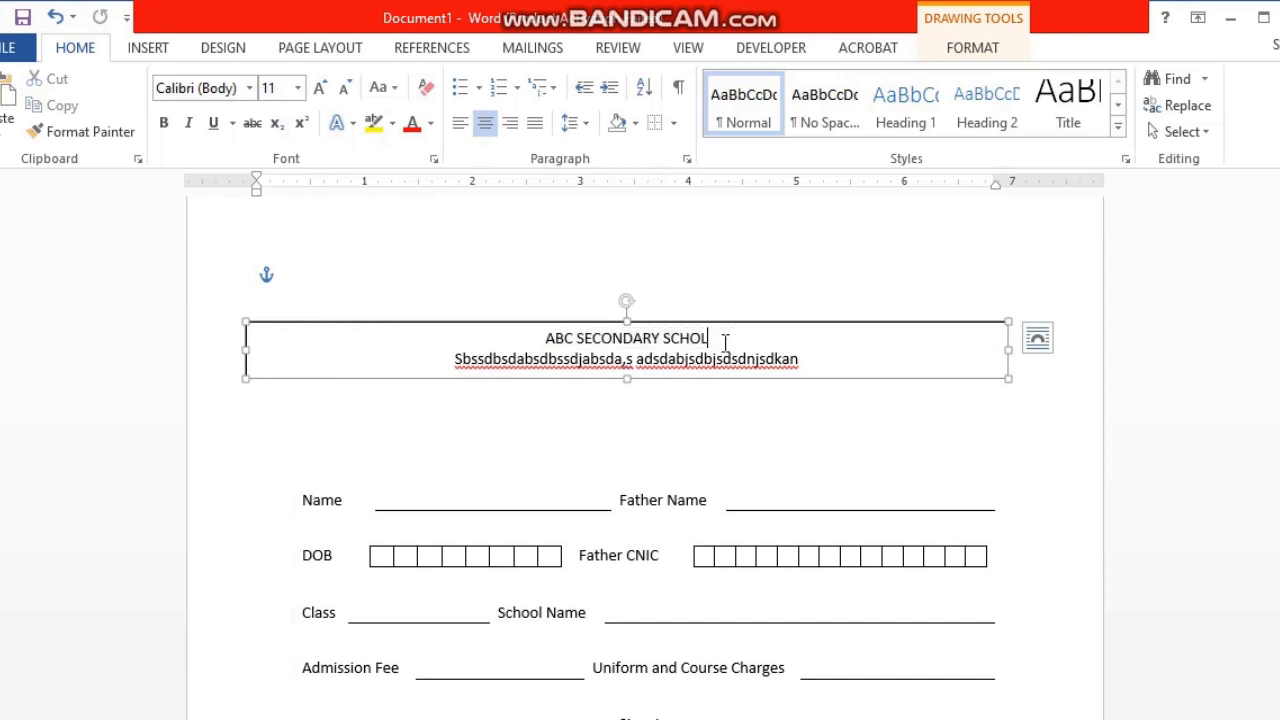
left_click(701, 338)
type("O")
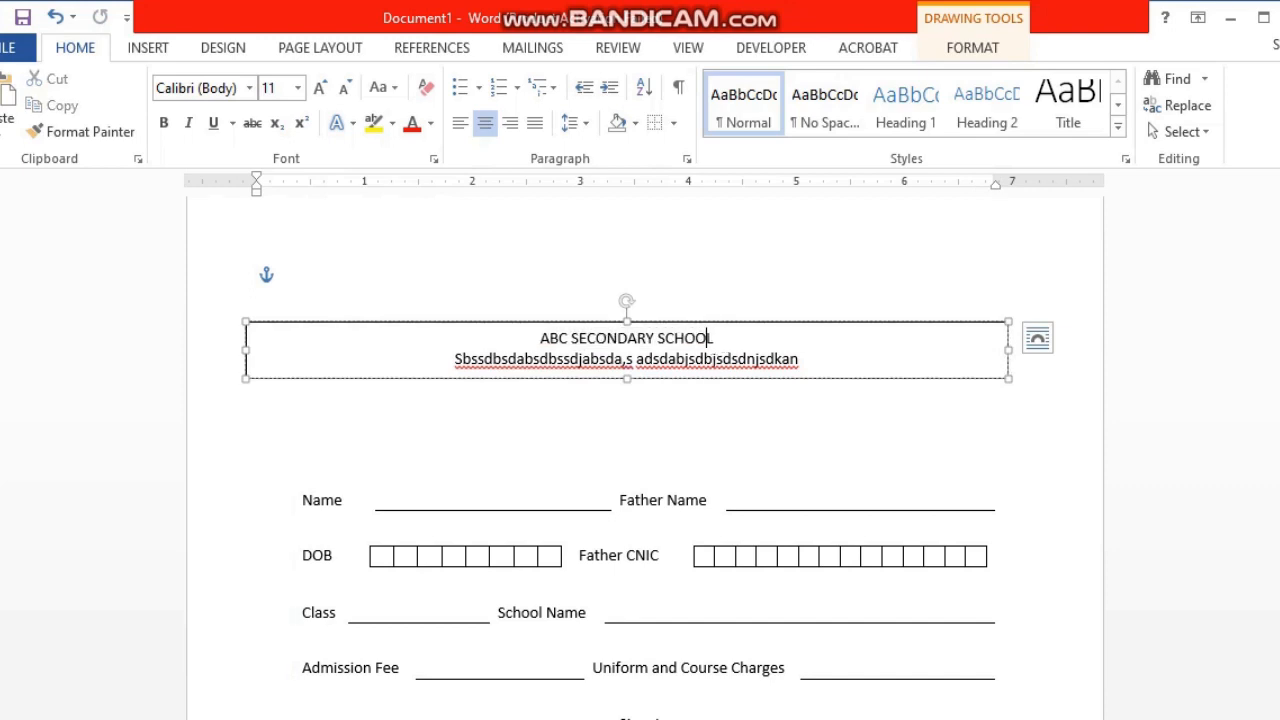
- Enlarge the "ABC SECONDARY SCHOOL" line to 18 pt and make it bold
key("shift+End")
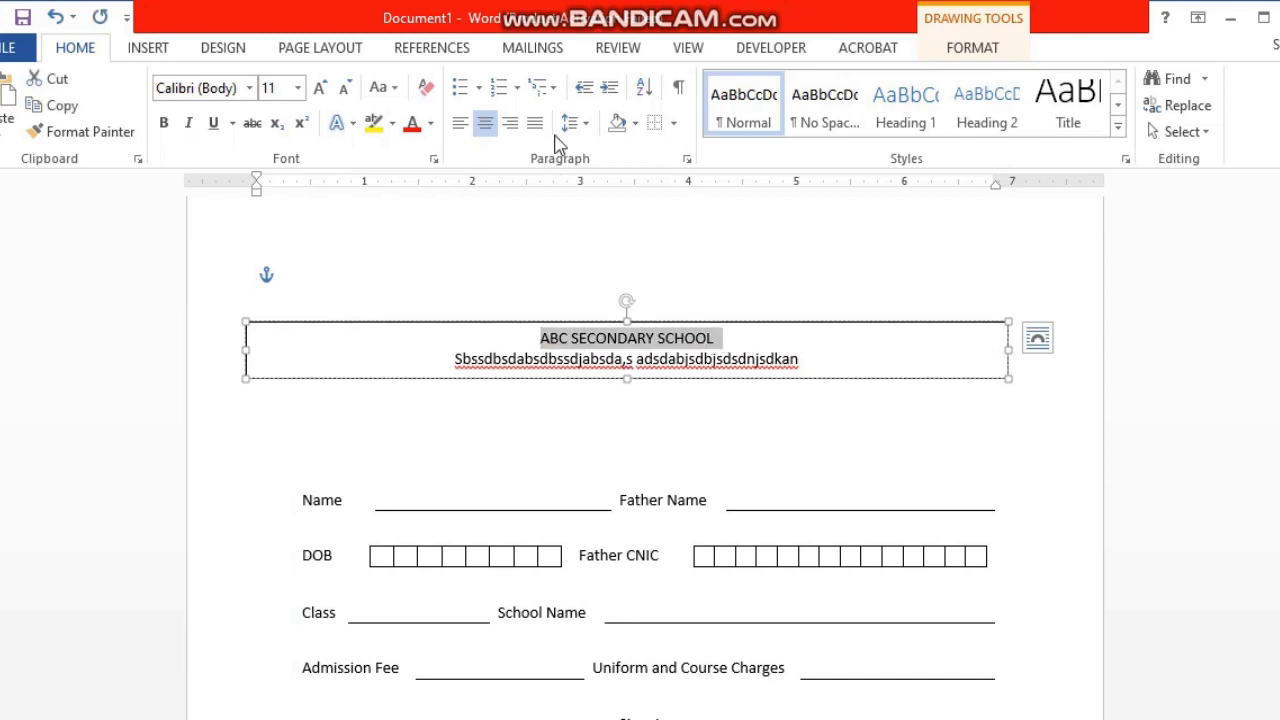
left_click(320, 87)
left_click(320, 87)
left_click(320, 87)
left_click(320, 87)
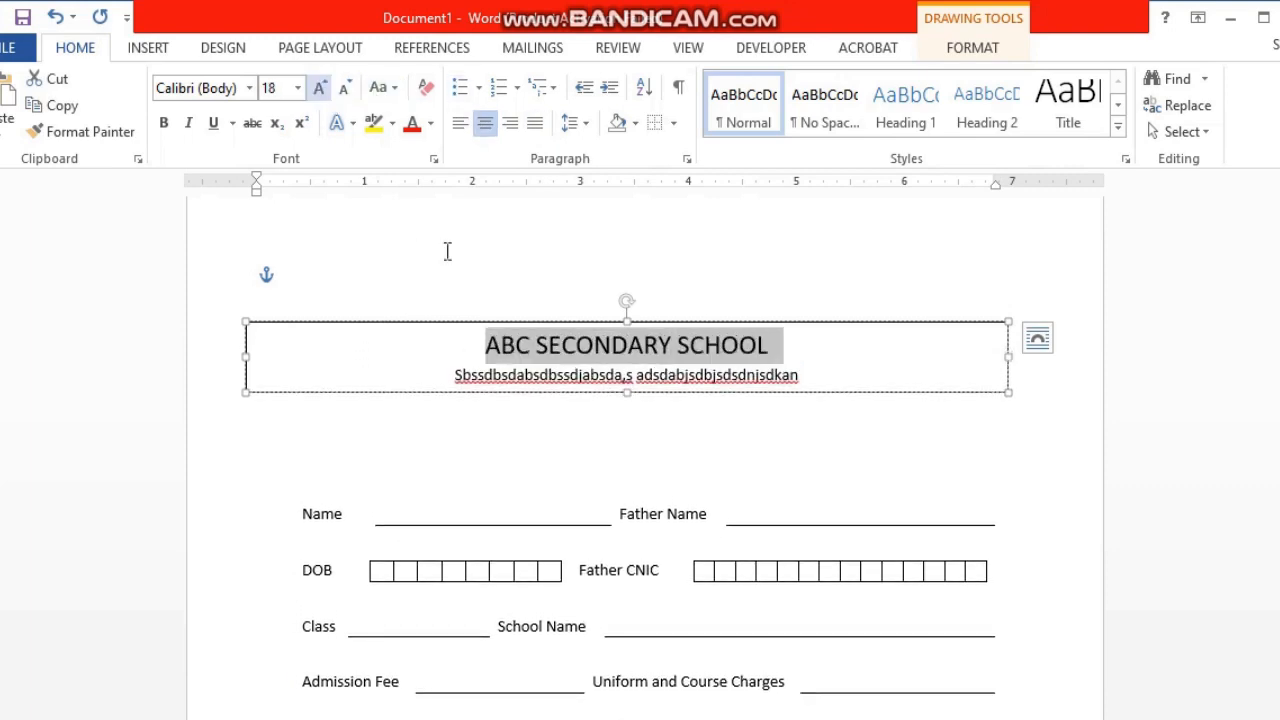
left_click(163, 122)
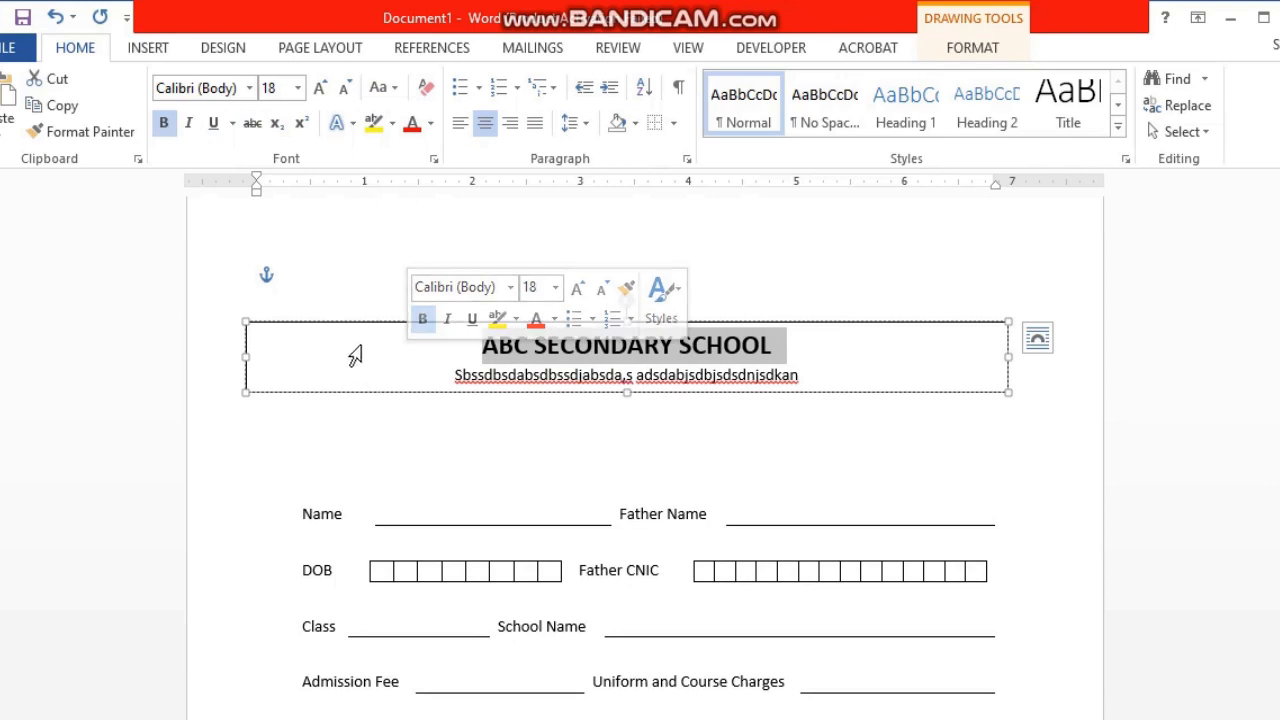
- Remove the fill and the outline from the heading text box
left_click(355, 323)
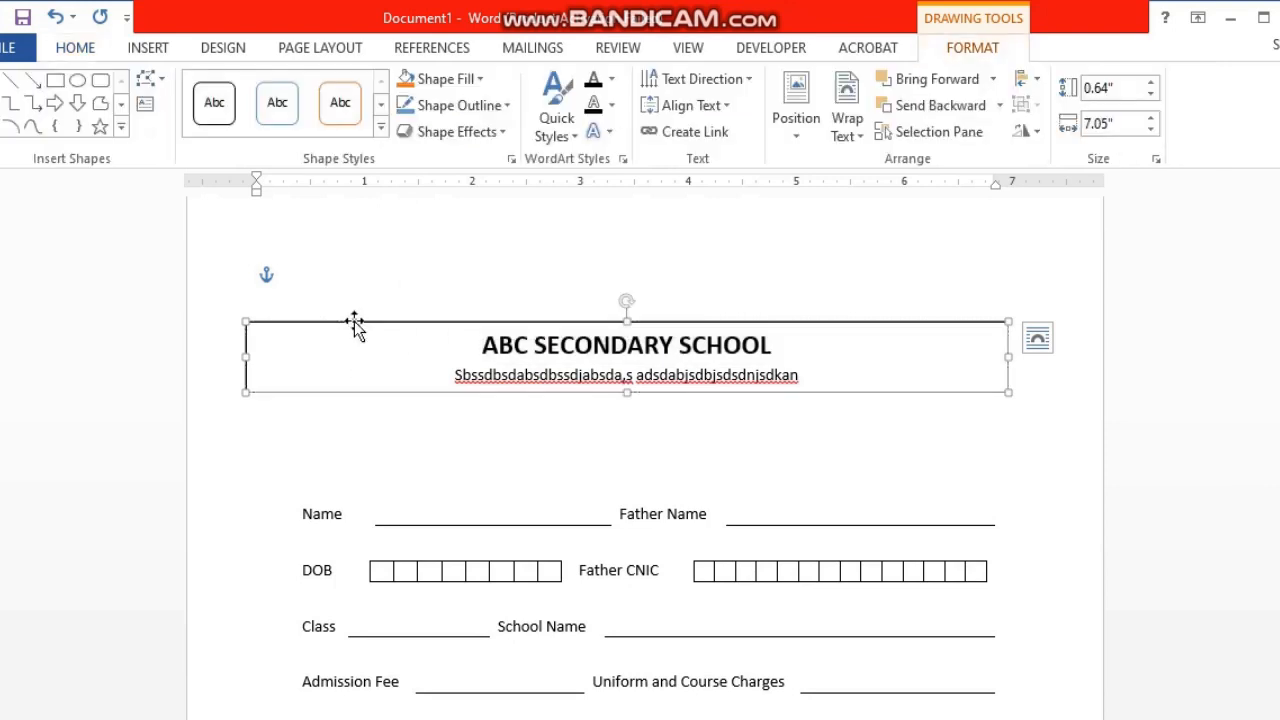
left_click(468, 82)
left_click(462, 281)
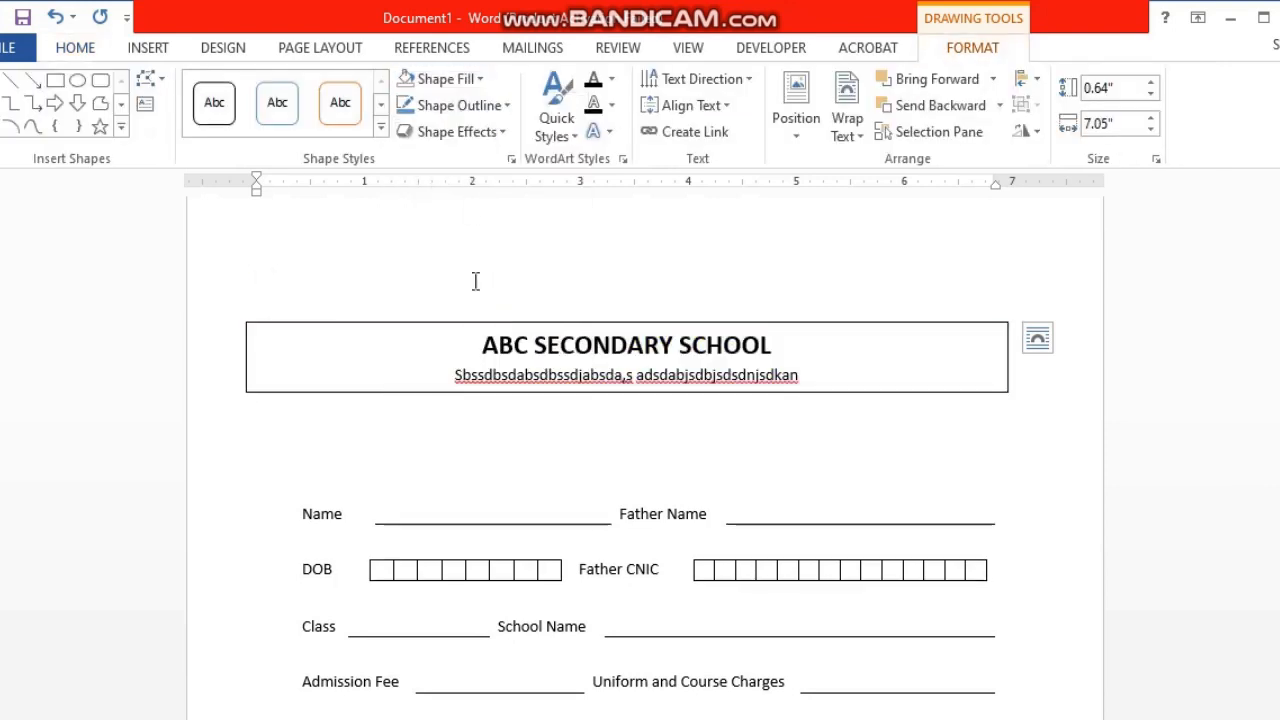
left_click(484, 108)
left_click(440, 308)
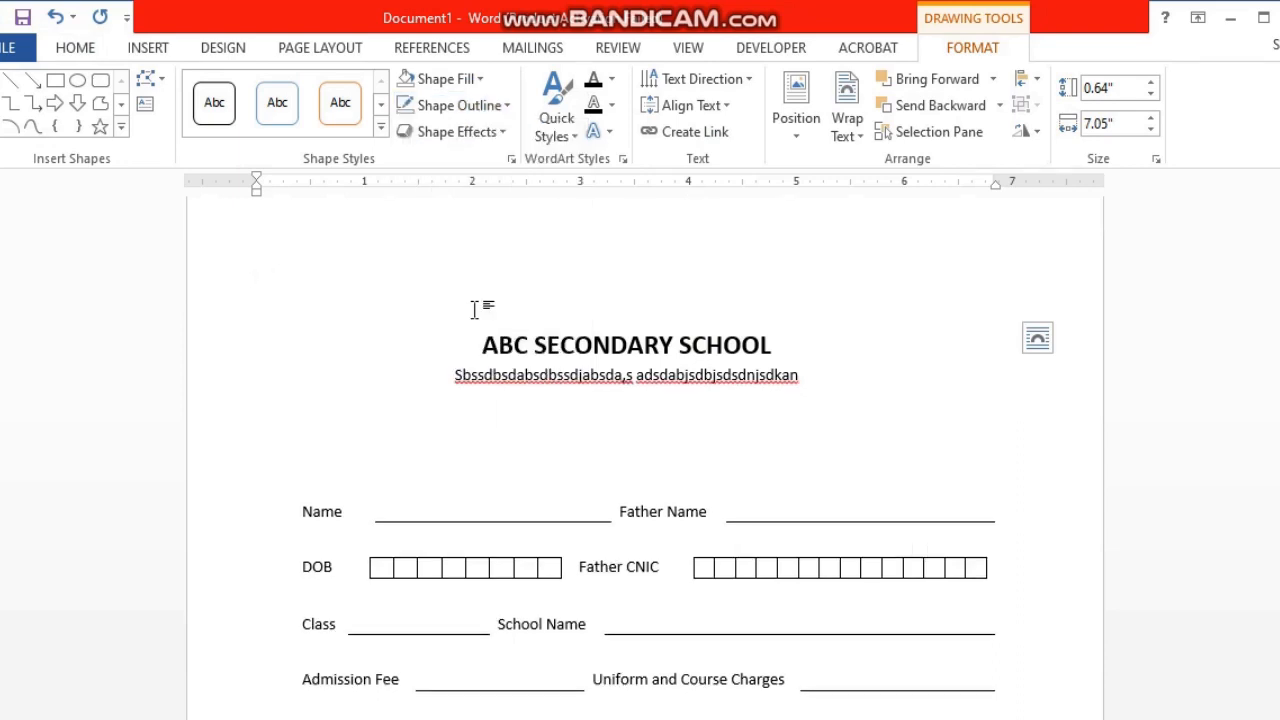
- Delete the two extra blank lines between the school heading and the "Name" row
left_click(788, 424)
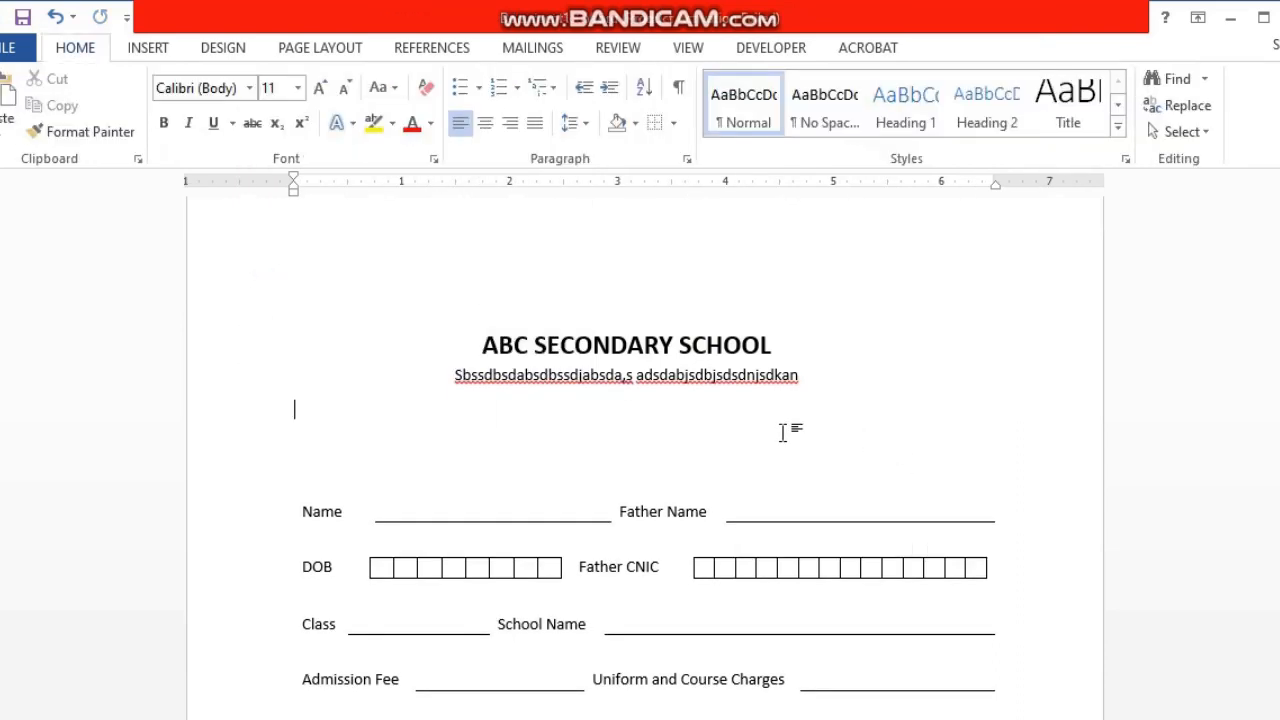
key("Delete")
key("Delete")
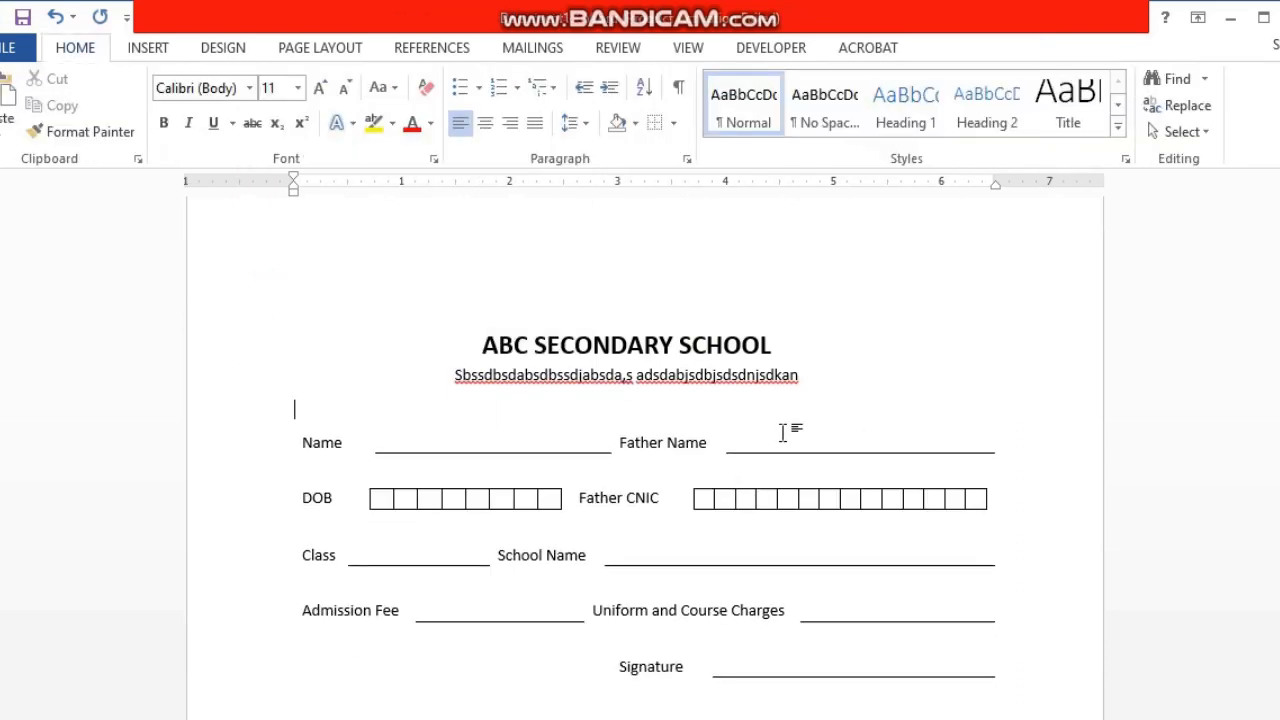
- Ignore all spelling flags on the two marked words in the filler line under the school name
right_click(540, 375)
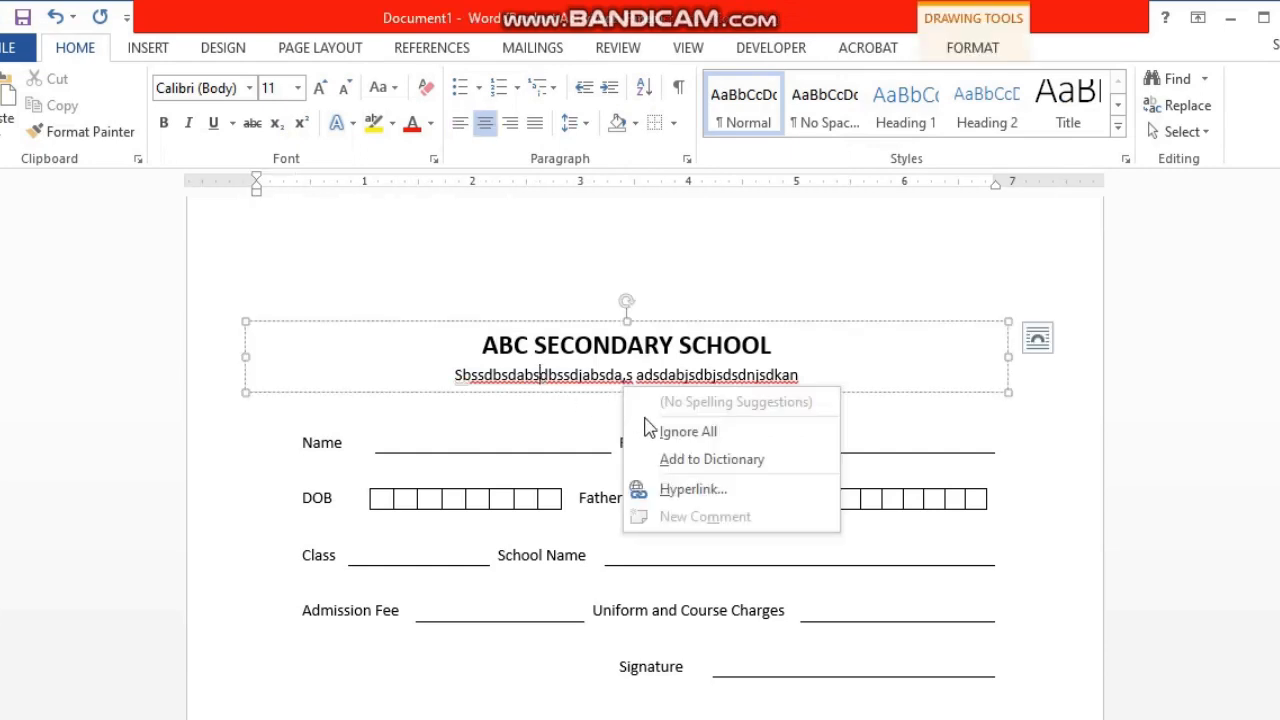
left_click(668, 431)
right_click(684, 375)
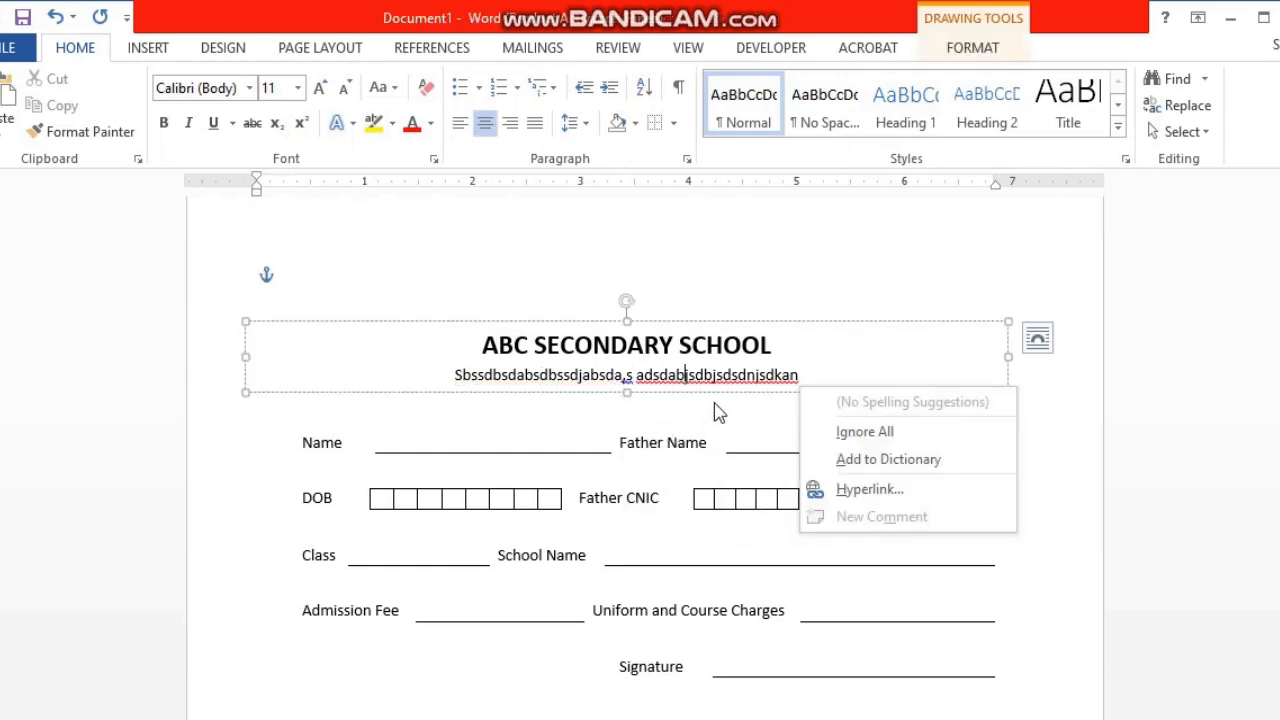
left_click(848, 433)
left_click(857, 424)
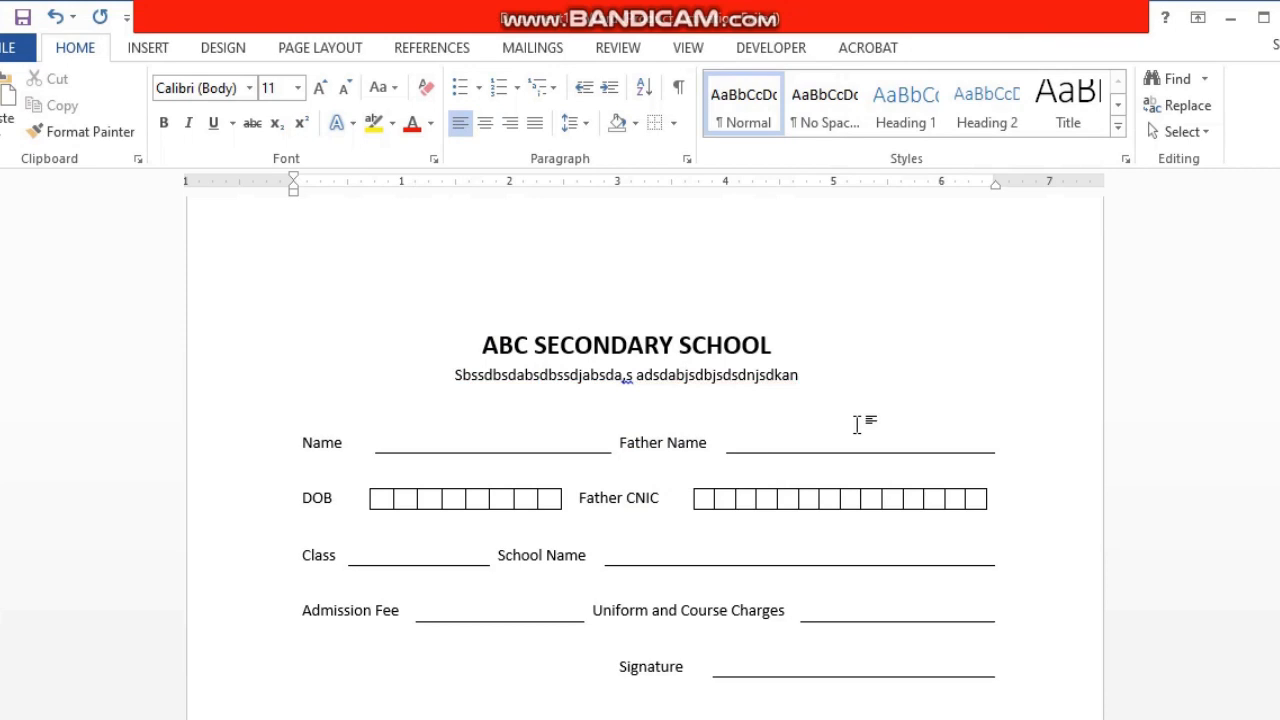
- Accept the ", s" spacing correction in the filler line and ignore the spelling flag on its first word
right_click(627, 378)
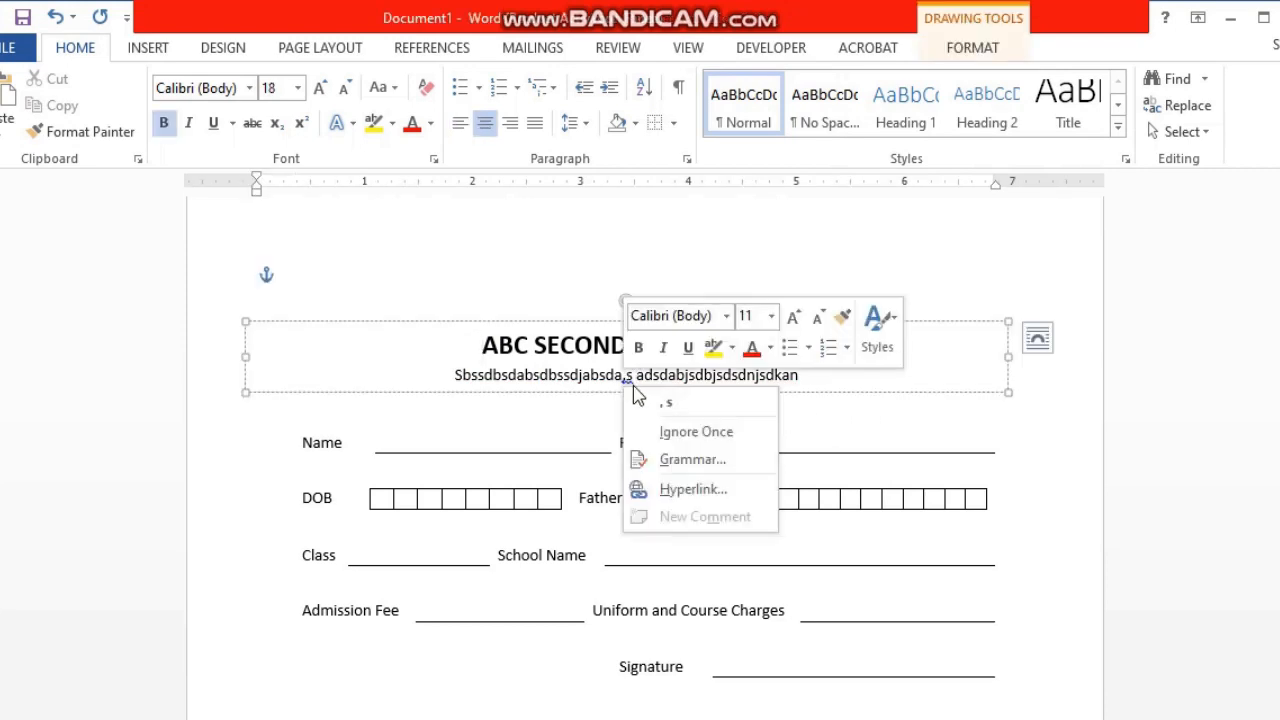
key("Escape")
right_click(594, 384)
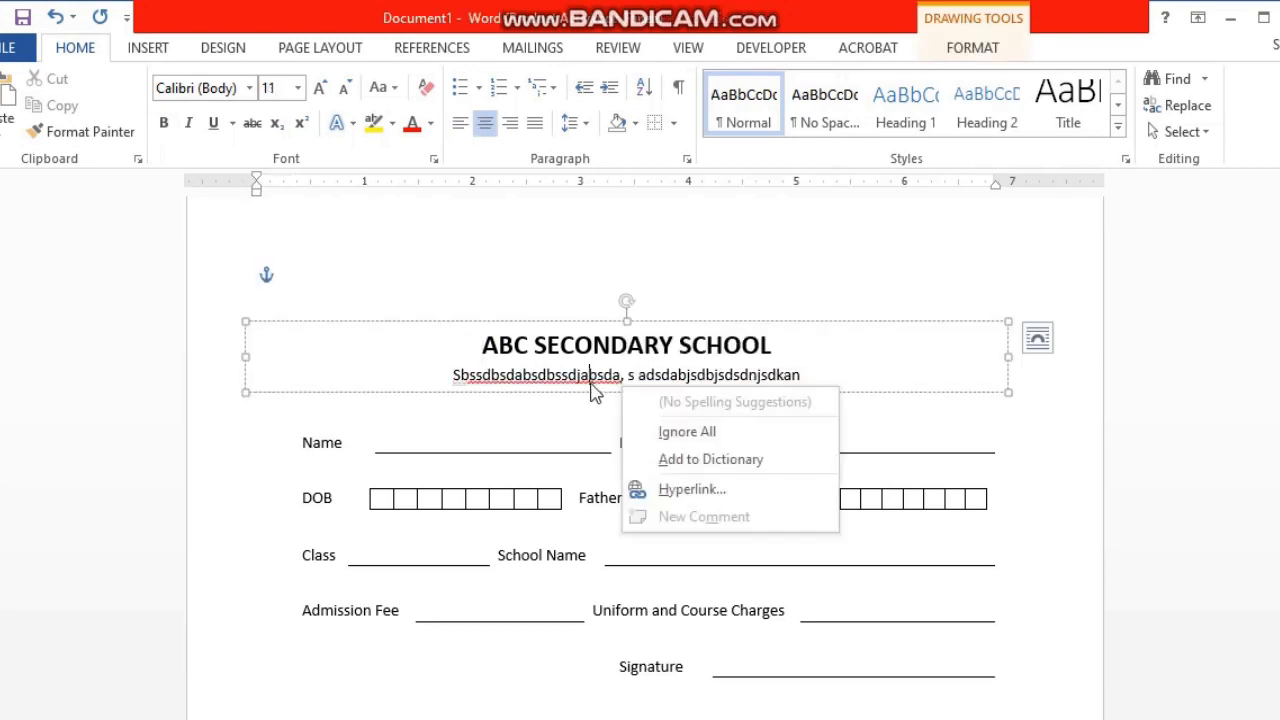
left_click(662, 432)
left_click(1021, 464)
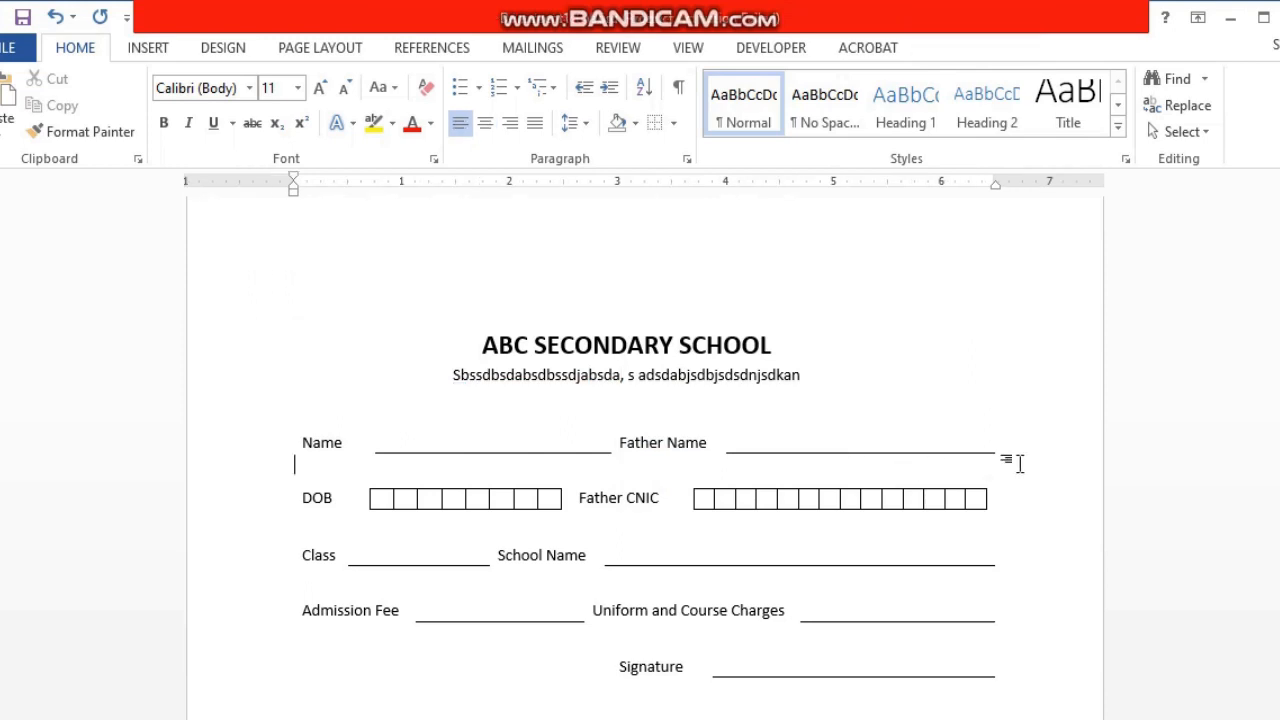
- Draw a diamond about 0.47" high and 0.45" wide beside the school heading and place one copy diagonally below it
left_click(150, 48)
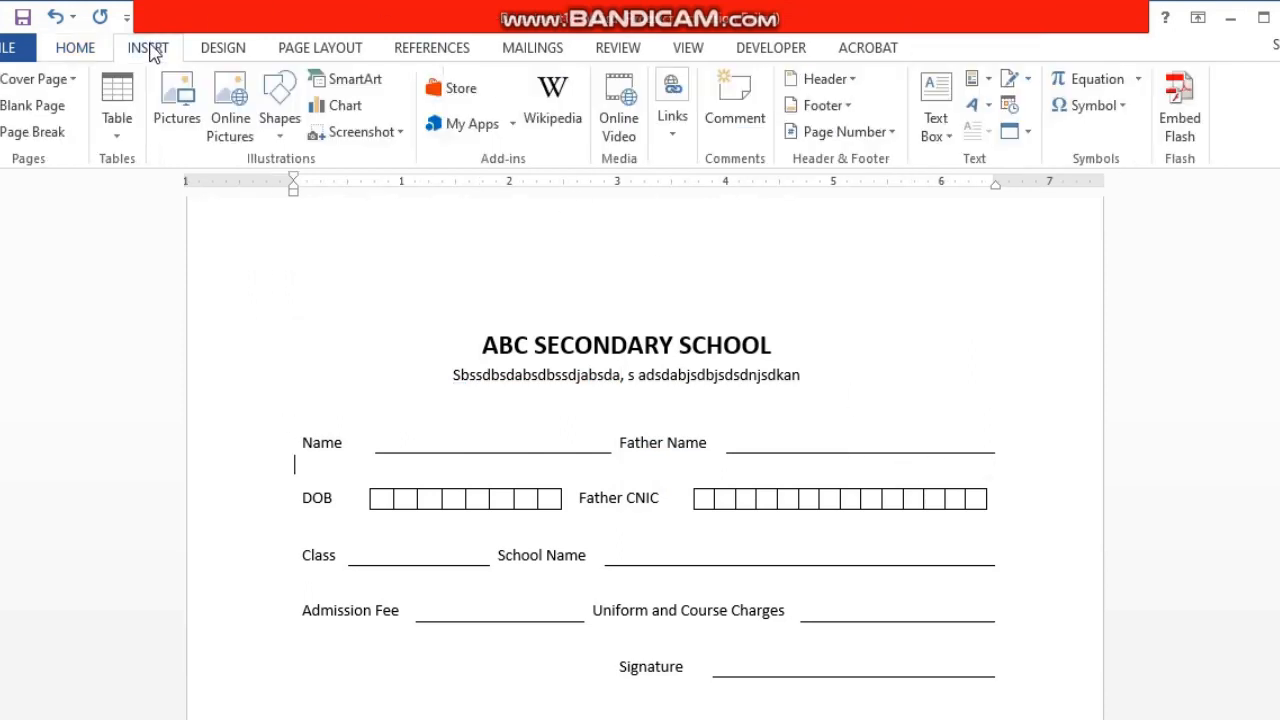
left_click(281, 118)
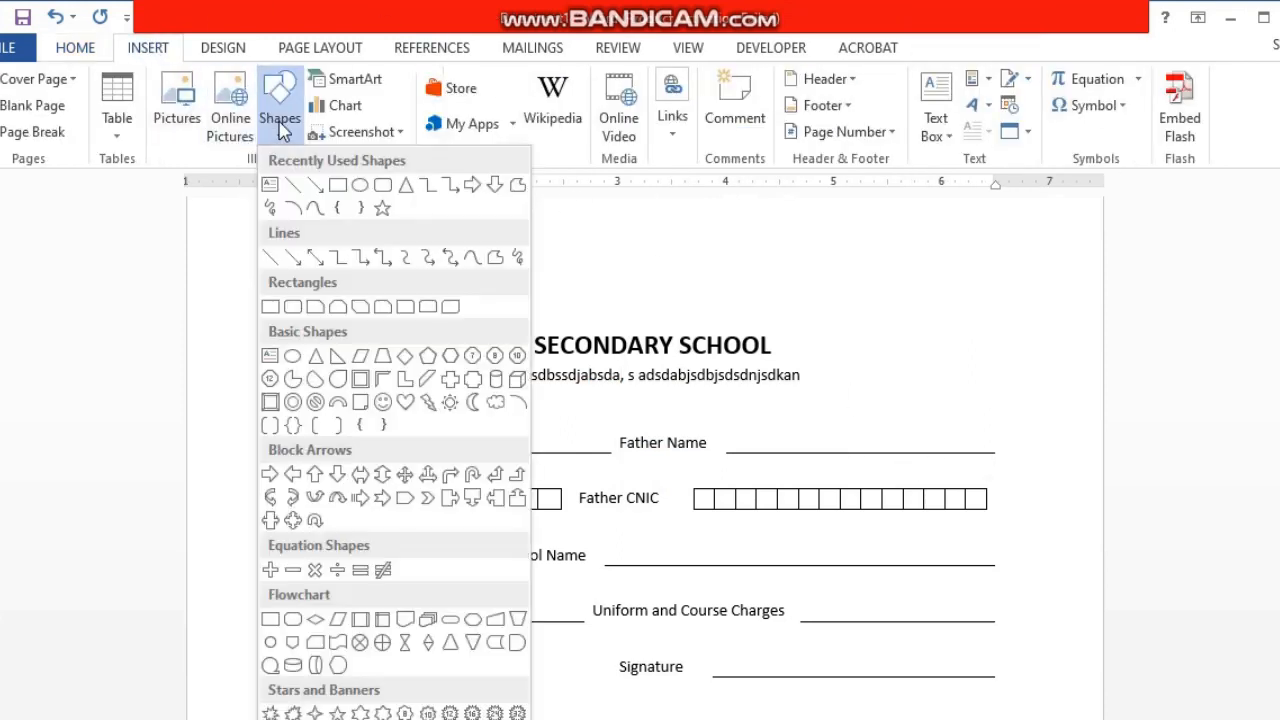
left_click(405, 356)
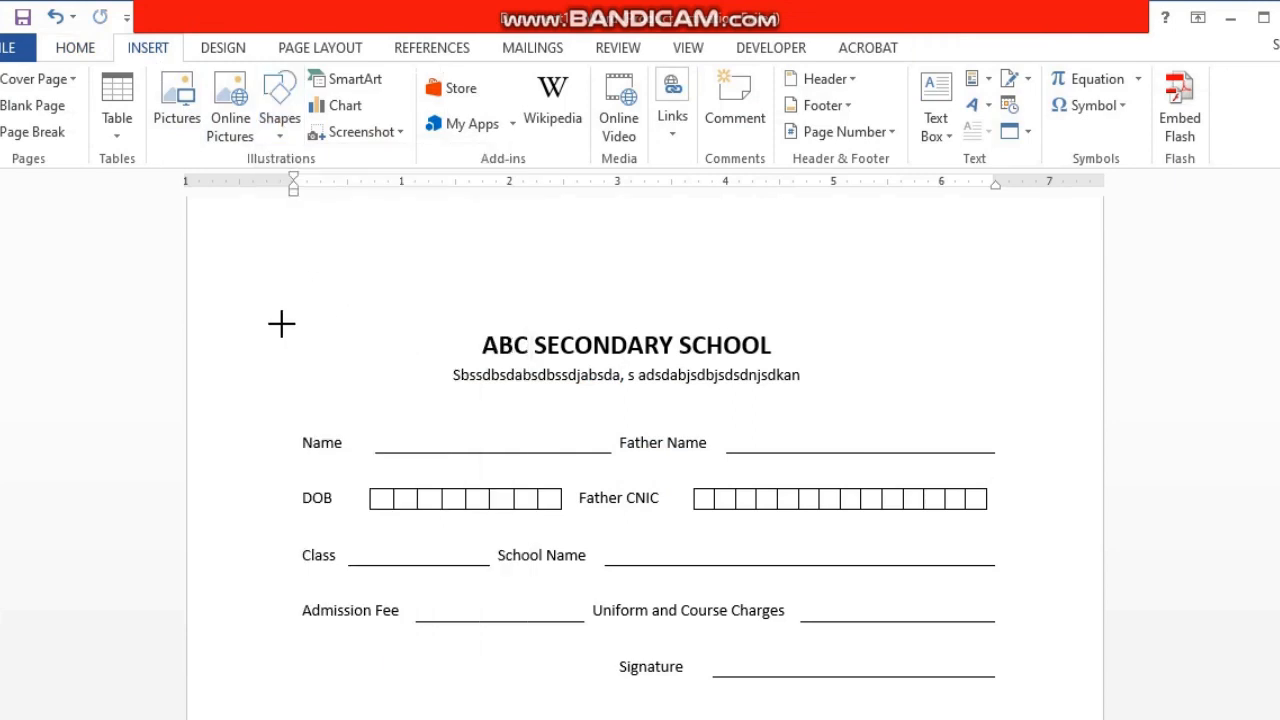
left_click_drag(281, 323, 331, 378)
key("ctrl+v")
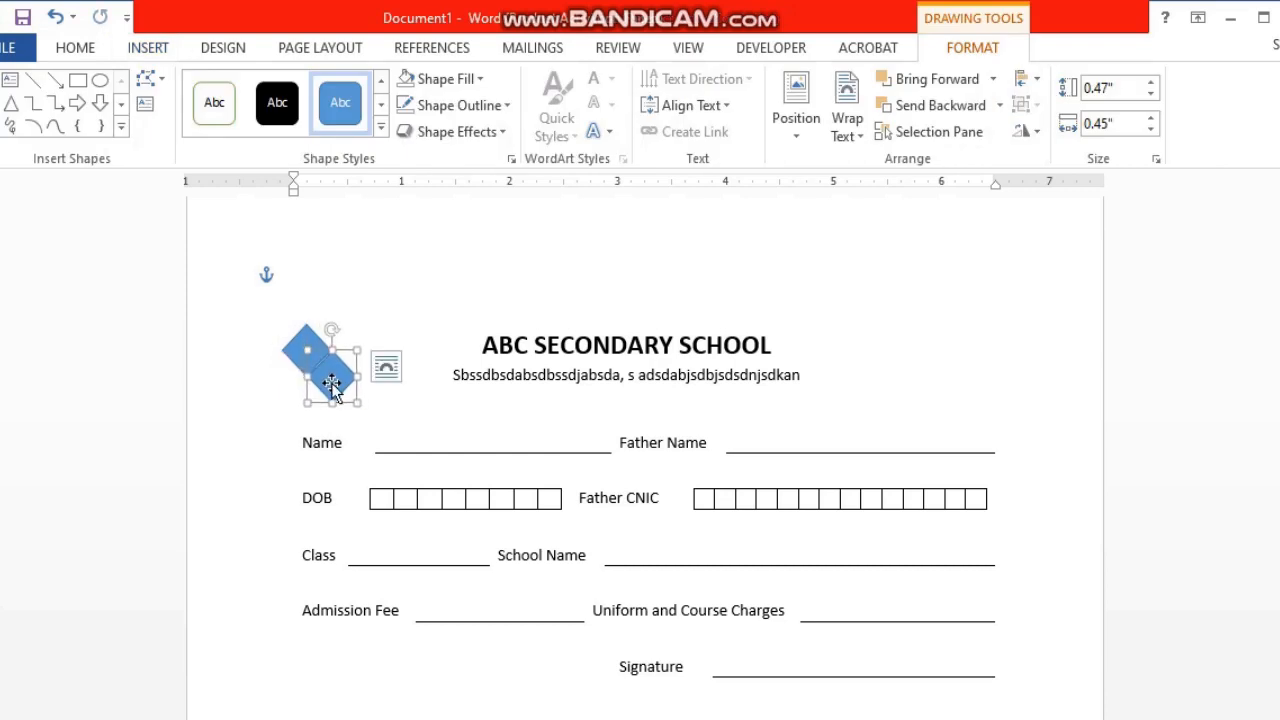
- Paste a third diamond and nudge it up and right until the three diamonds form a V
left_click(334, 380)
key("ctrl+v")
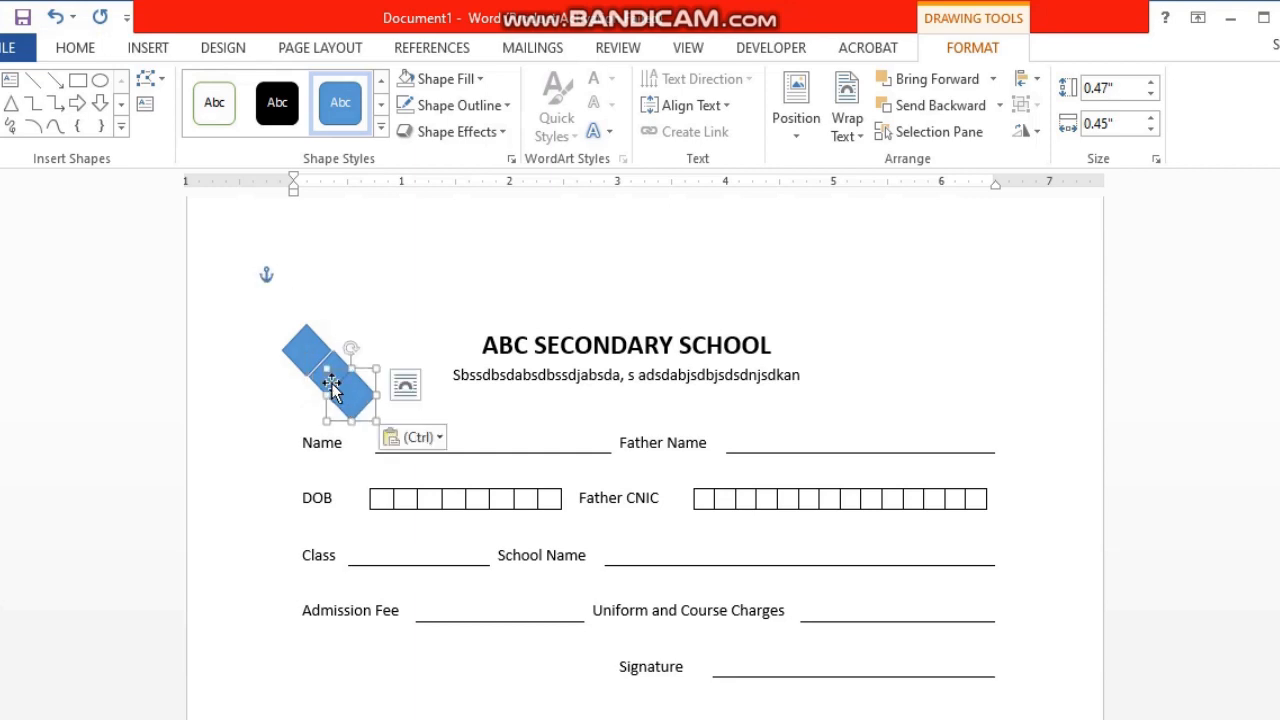
key("Up")
key("Up")
key("Up")
key("Up")
key("Up")
key("Up")
key("Up")
key("Up")
key("Down")
key("Down")
key("Down")
key("Down")
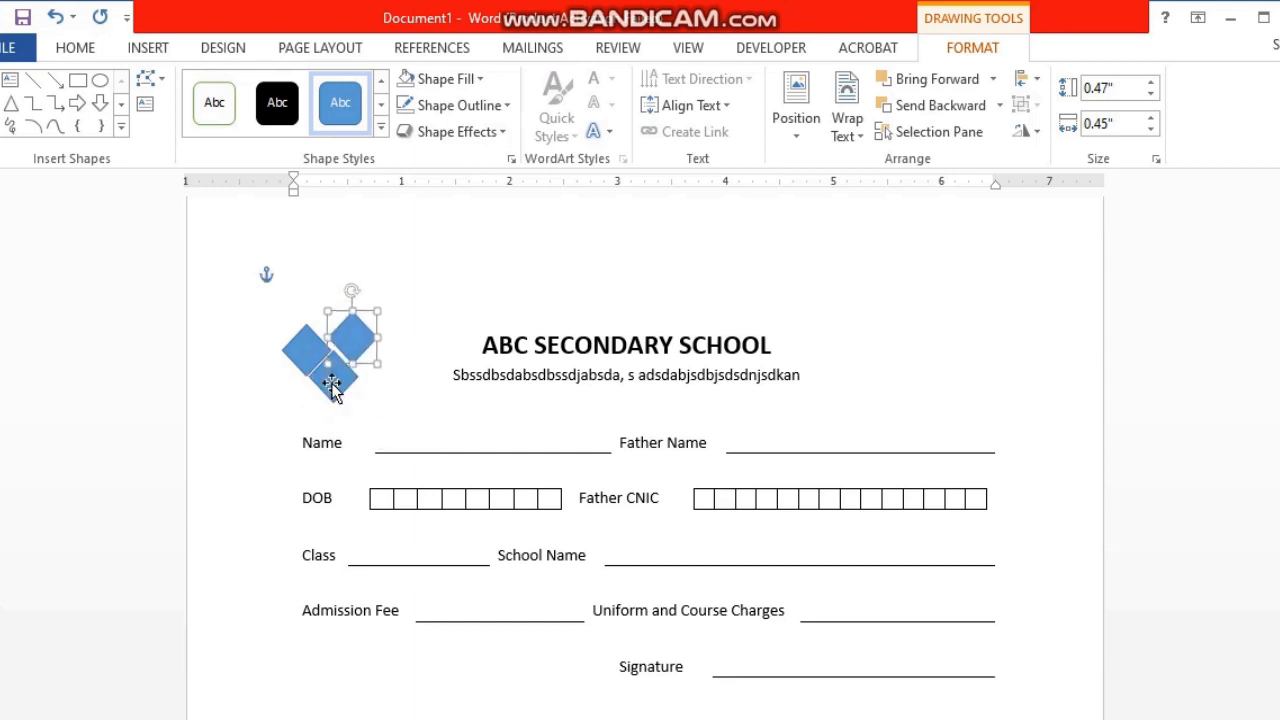
key("Right")
key("Right")
key("Right")
key("Right")
key("Down")
key("Down")
key("Down")
key("Down")
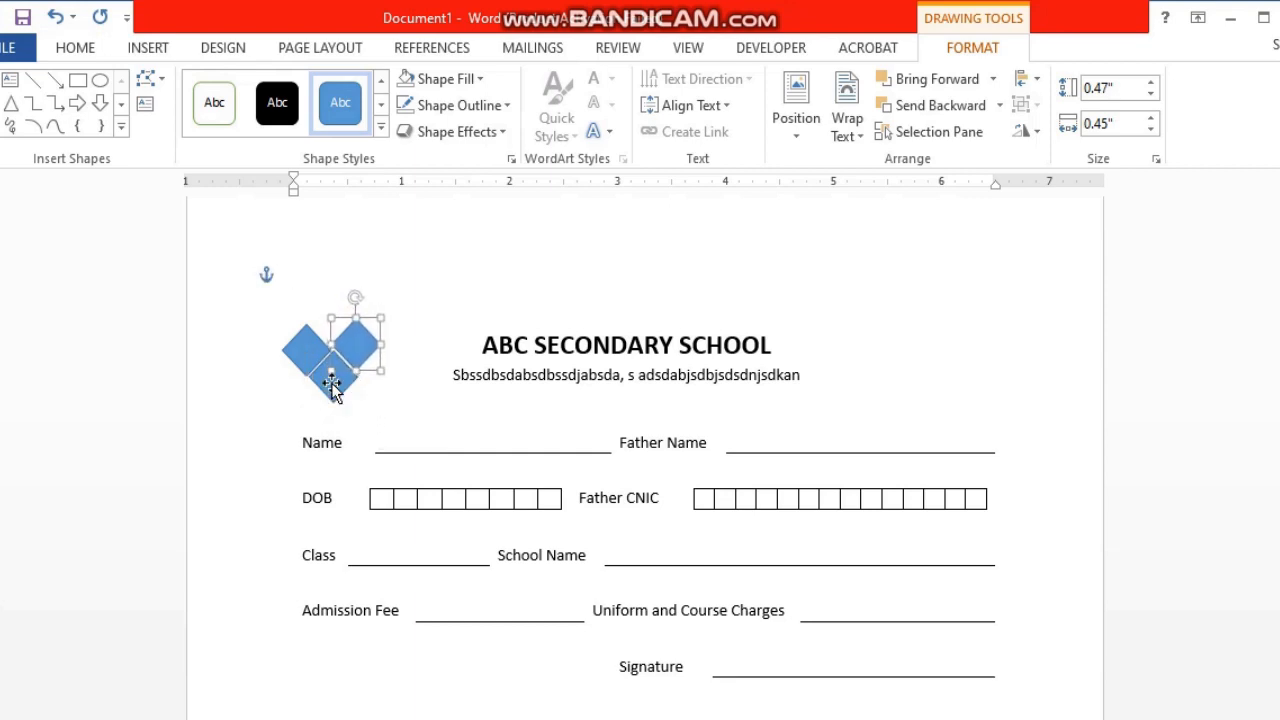
key("Right")
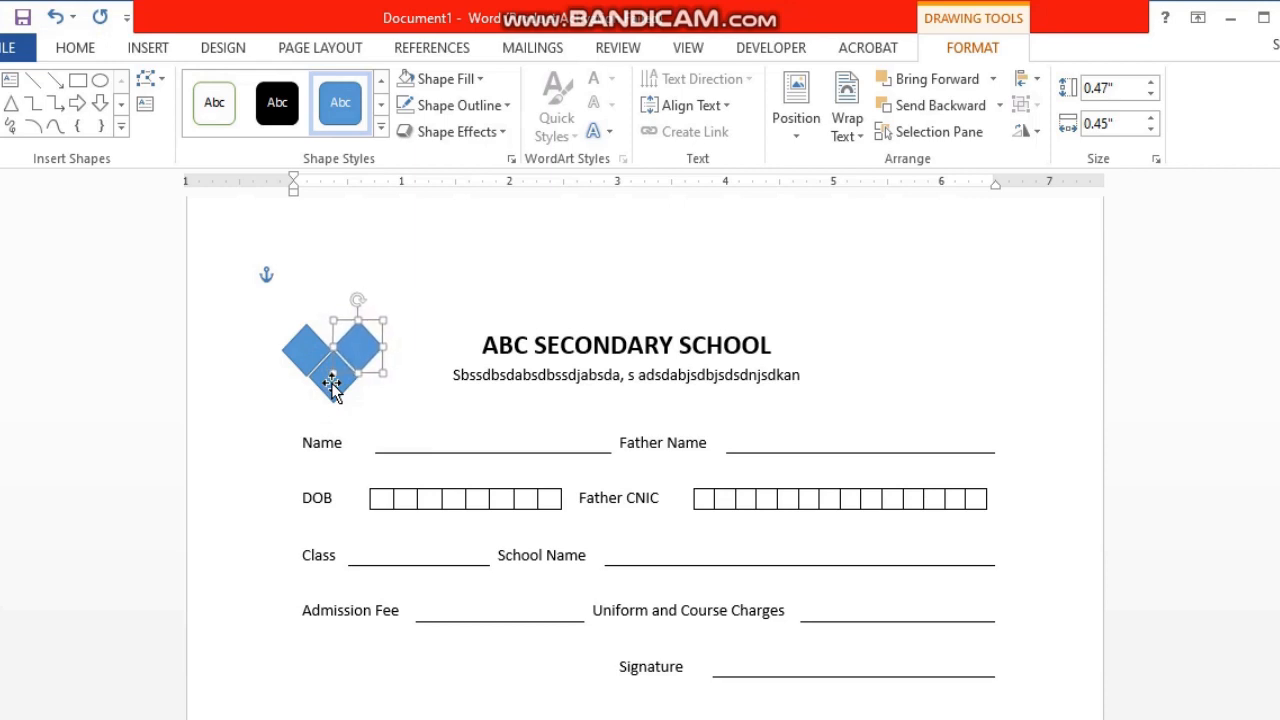
- Select all three diamonds and group them into one object
left_click(309, 358)
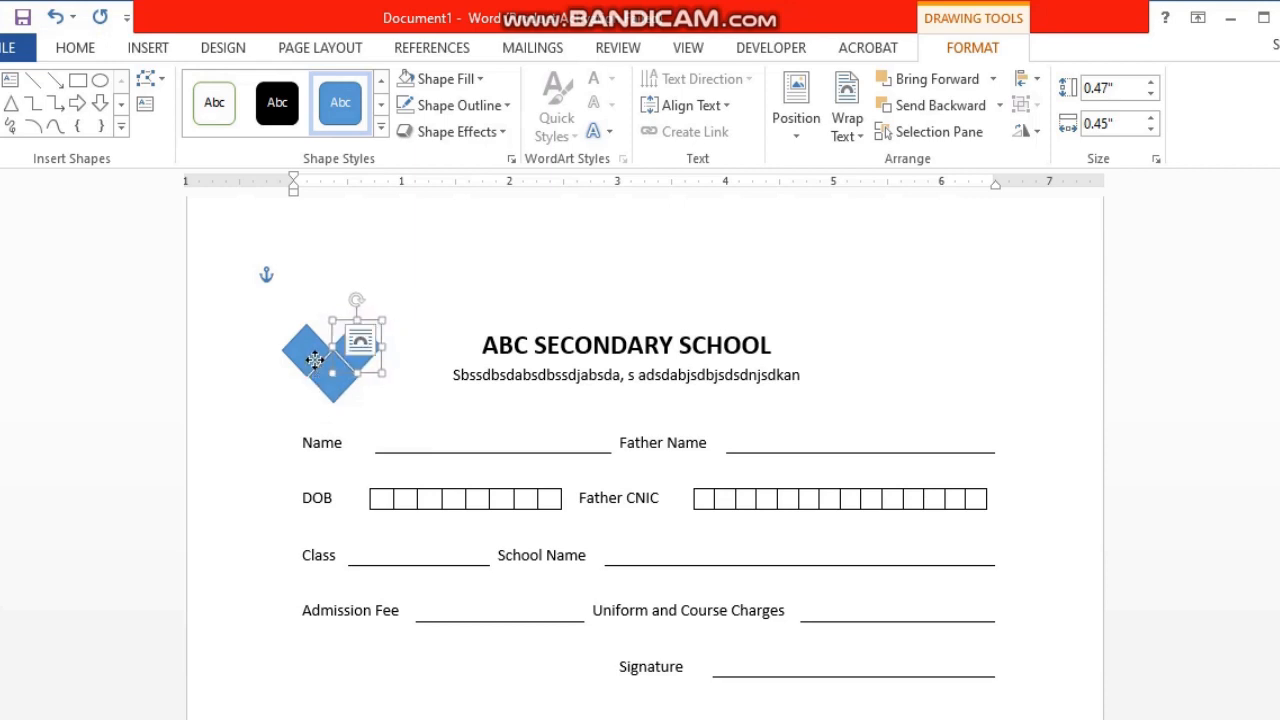
left_click(339, 388, "shift")
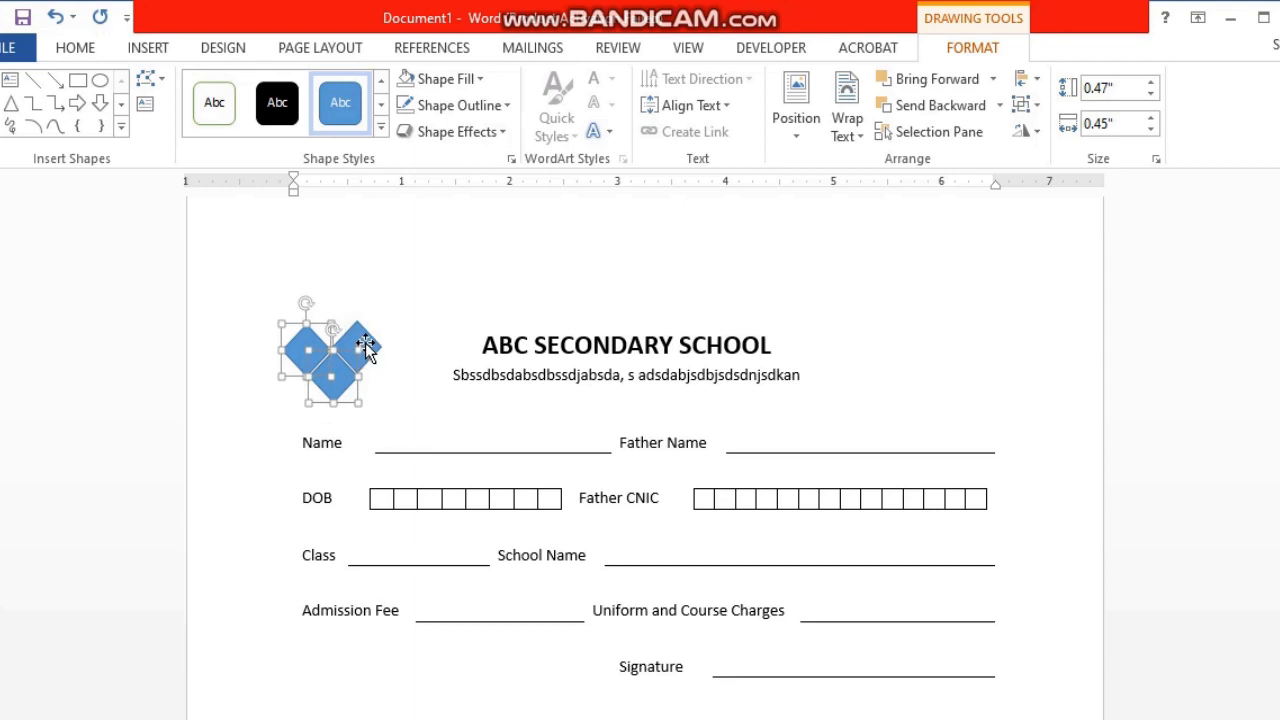
left_click(365, 345, "shift")
right_click(350, 350)
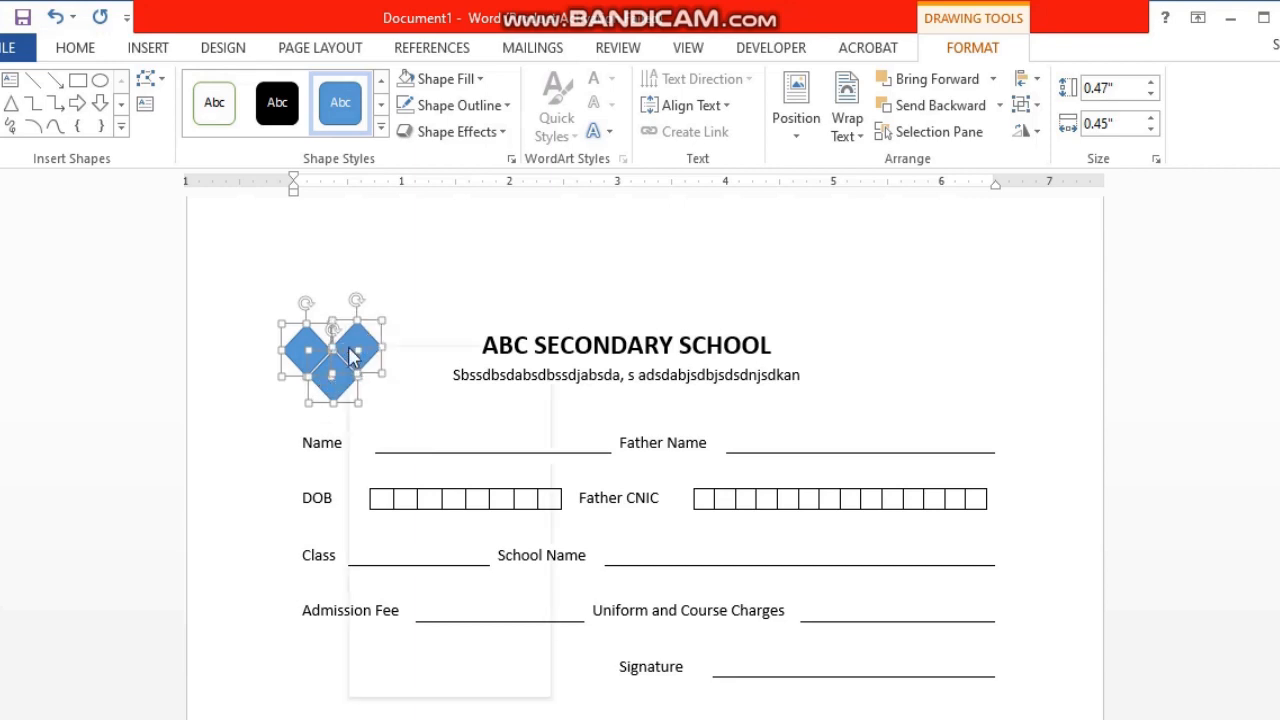
mouse_move(445, 483)
left_click(600, 483)
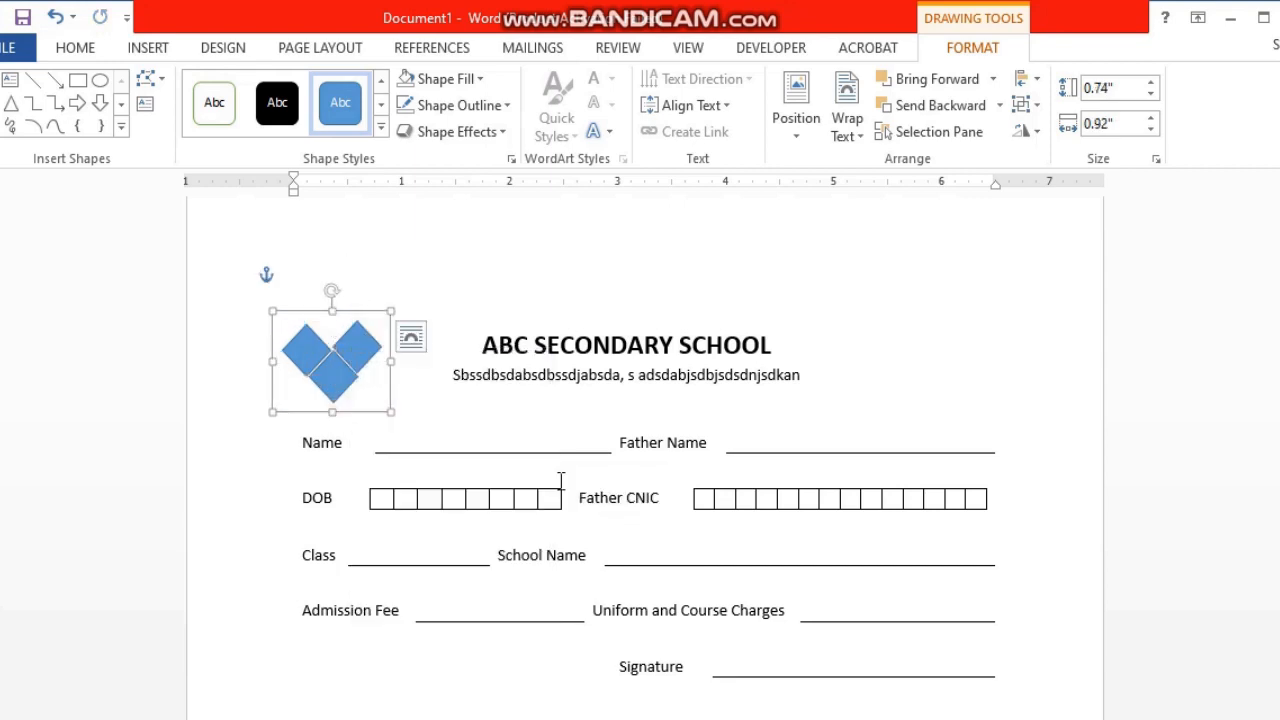
- Remove the fill from the lower diamond and from the rest of the diamond group
left_click(328, 372)
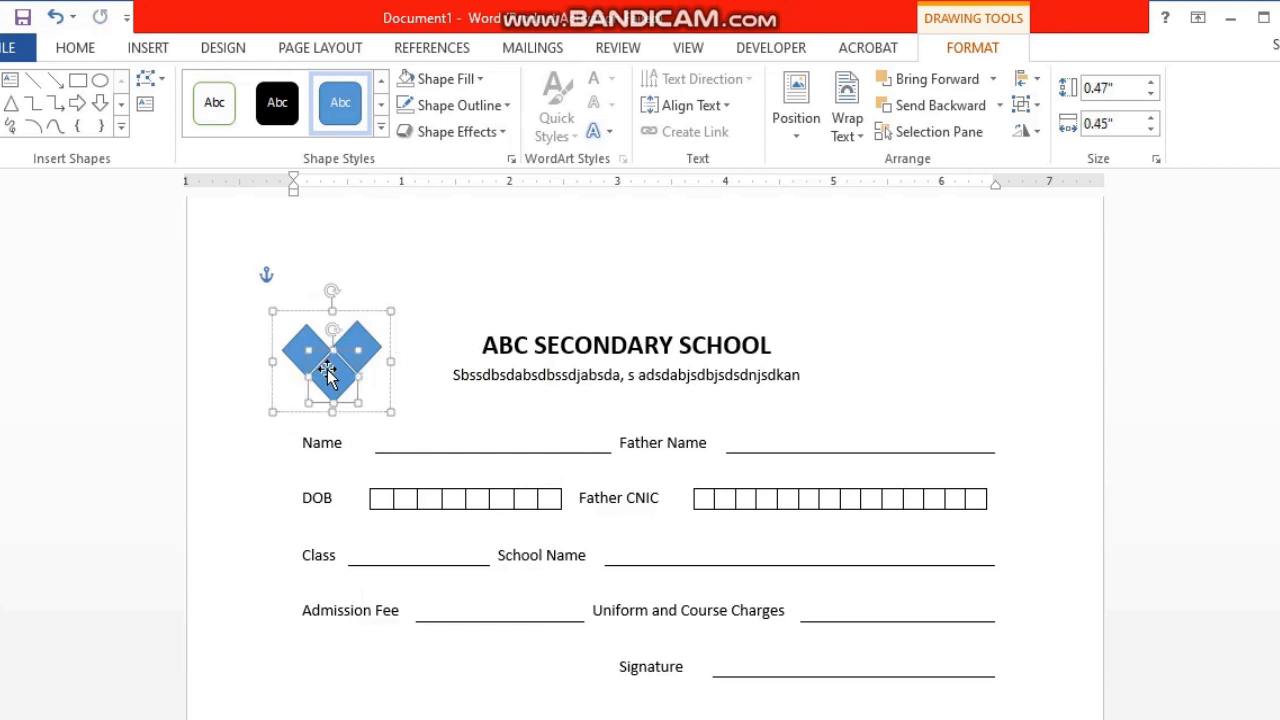
left_click(466, 78)
left_click(486, 281)
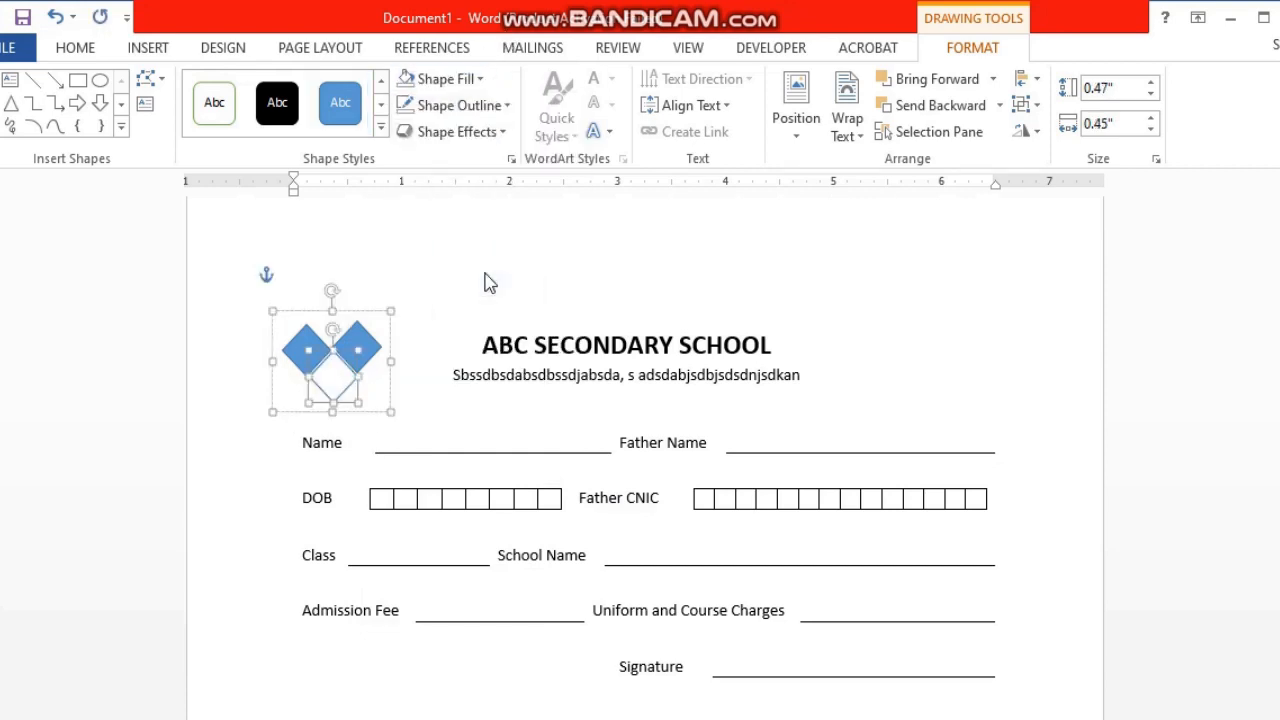
left_click(481, 344)
left_click(288, 348)
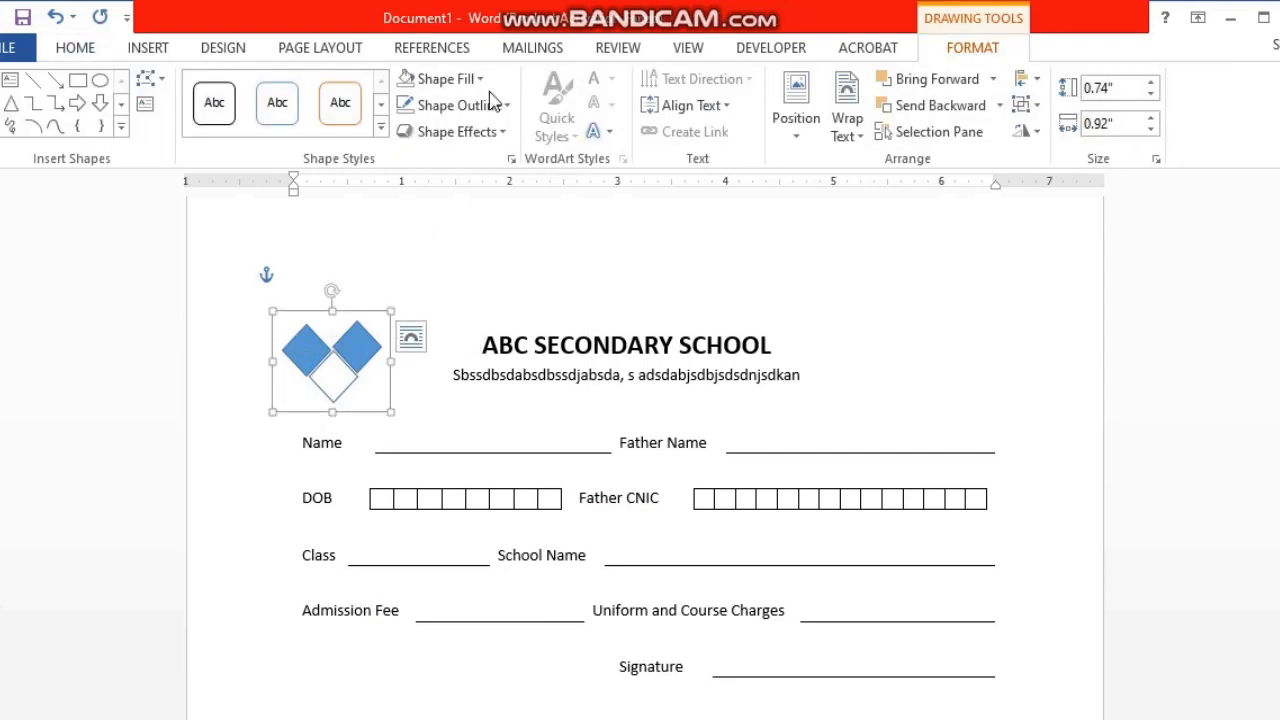
left_click(450, 78)
left_click(484, 281)
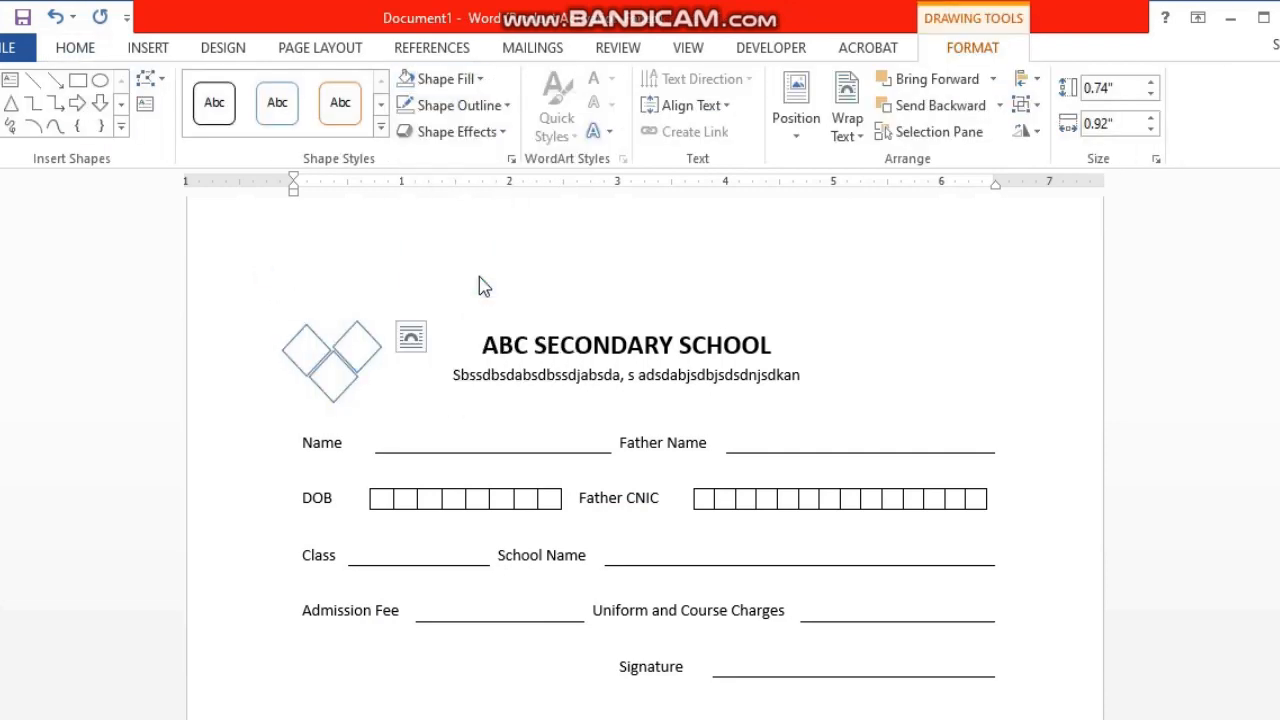
- Set the outline of the diamond group to black and deselect it
left_click(456, 107)
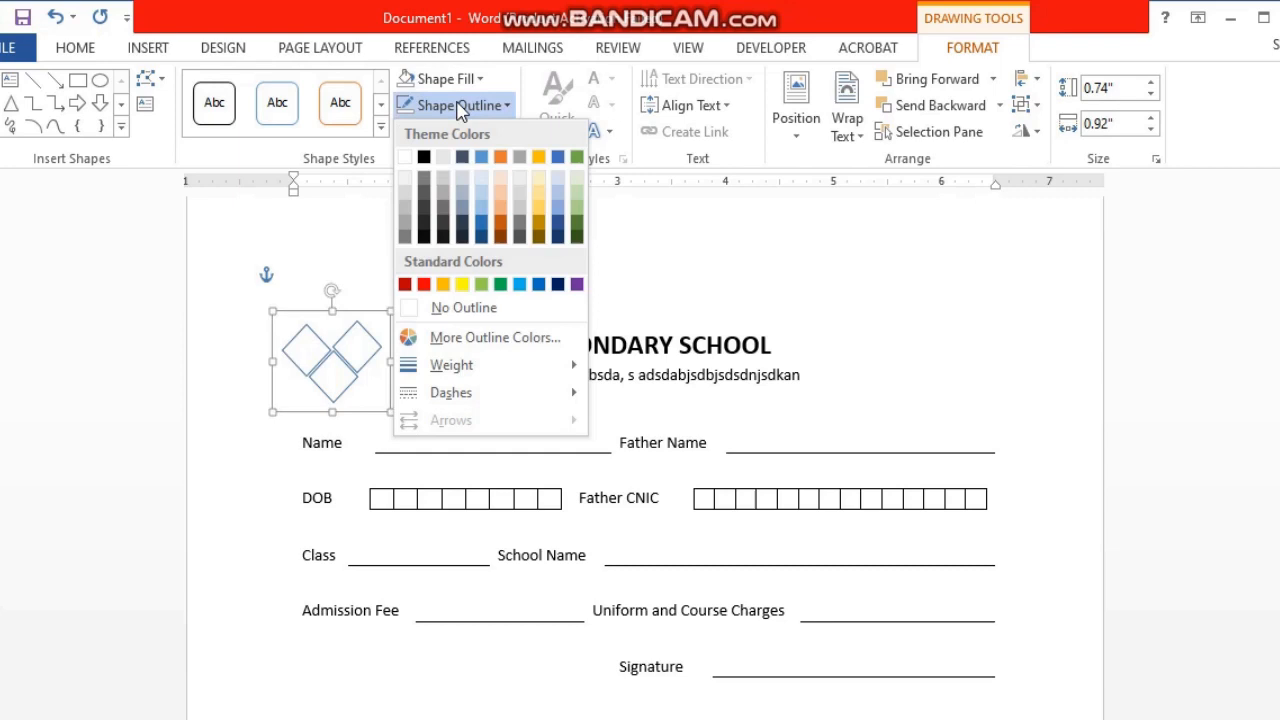
left_click(429, 161)
left_click(452, 413)
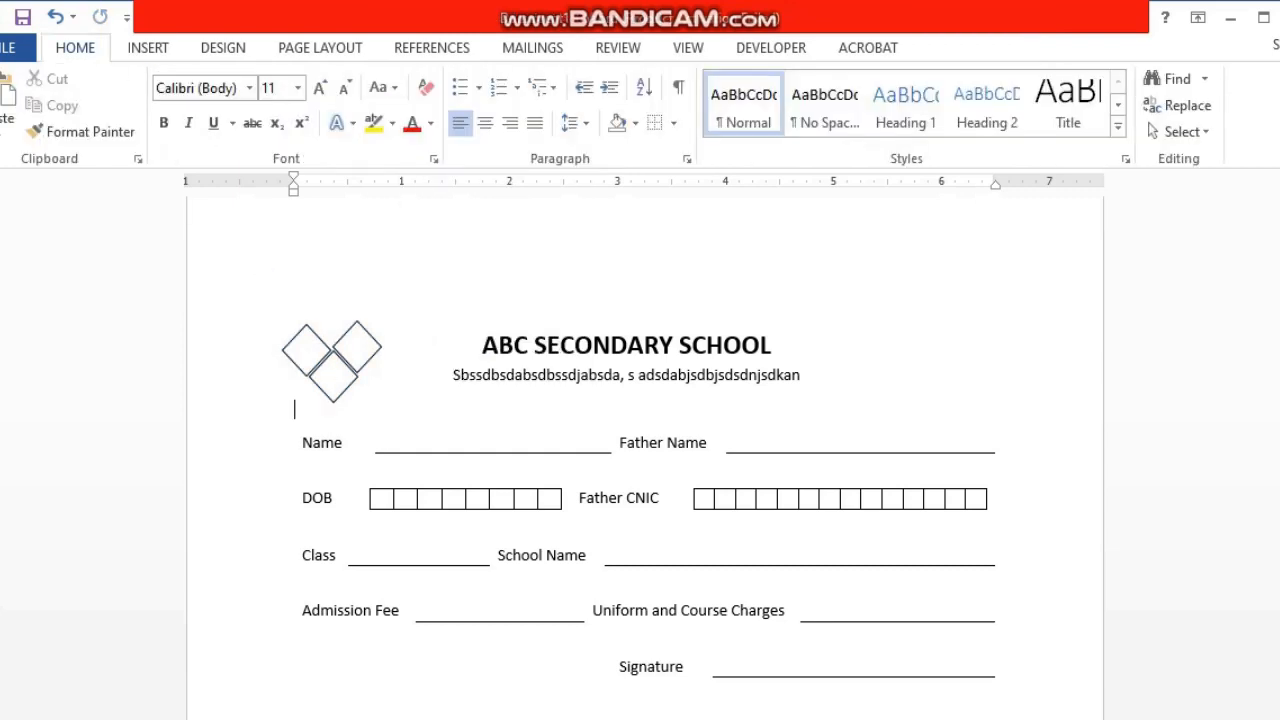
- Insert a simple text box containing "A" and narrow it to about 0.48" wide
left_click(148, 50)
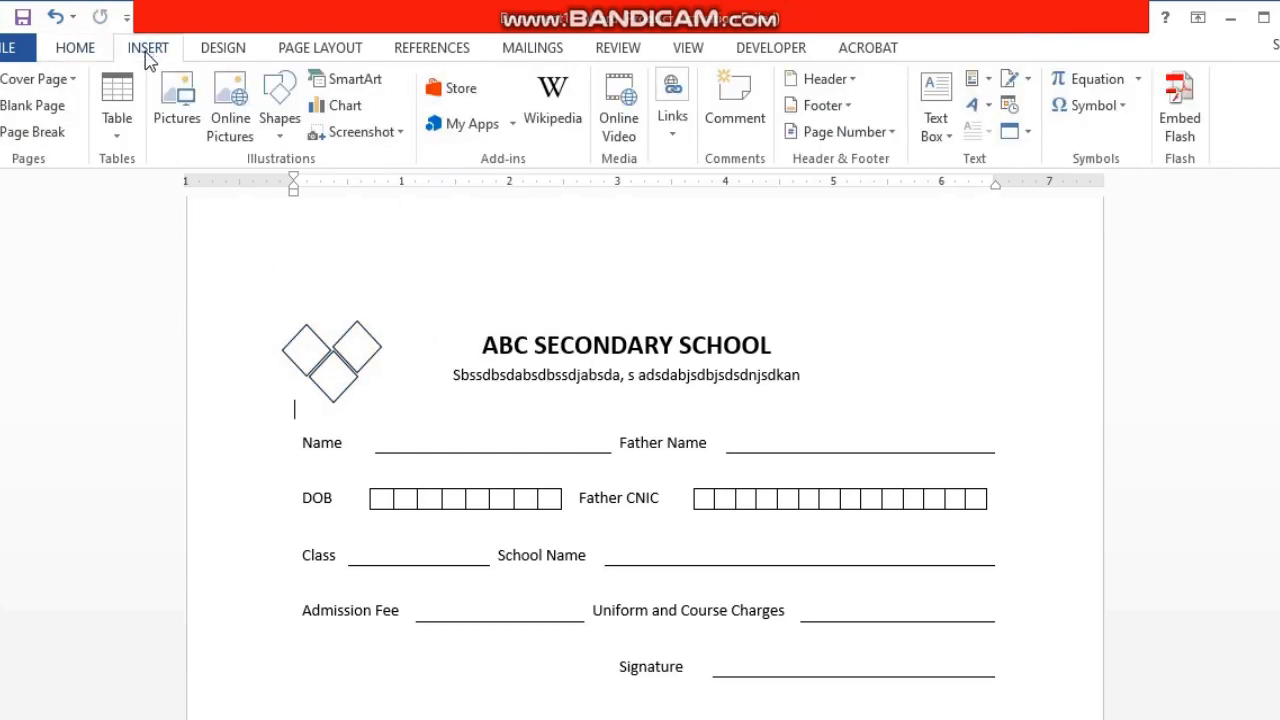
left_click(938, 100)
left_click(971, 209)
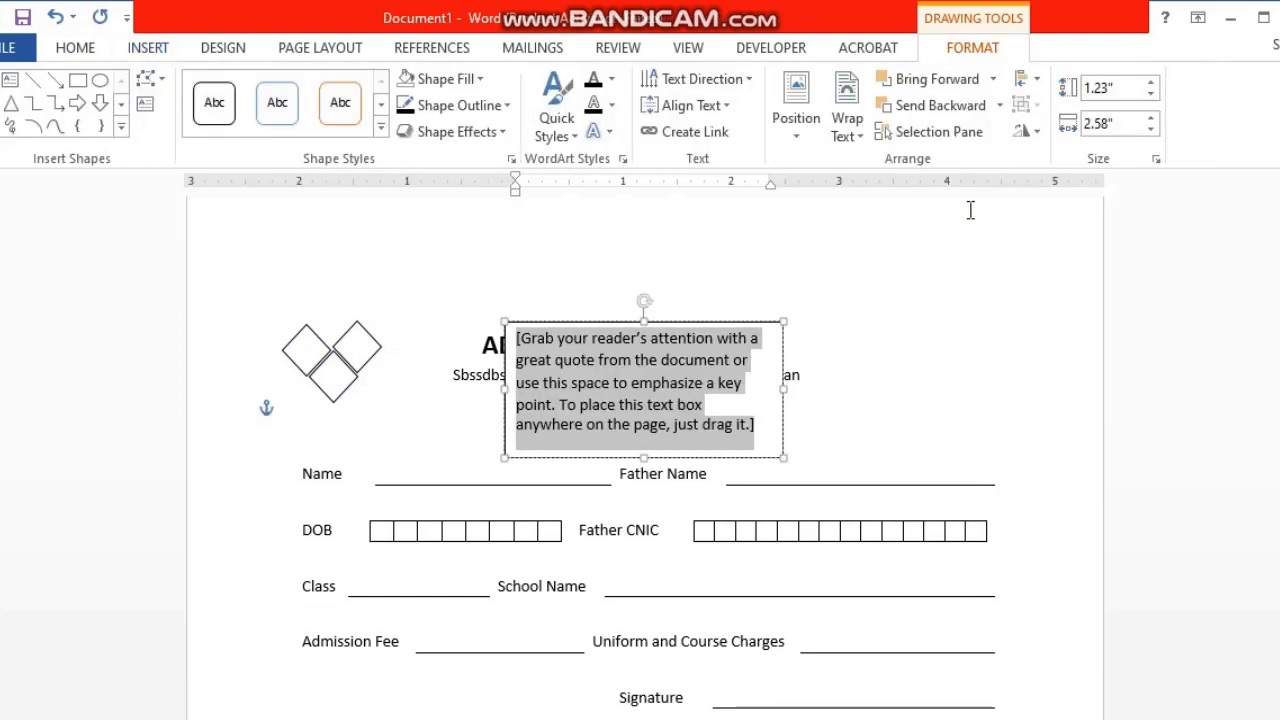
type("A")
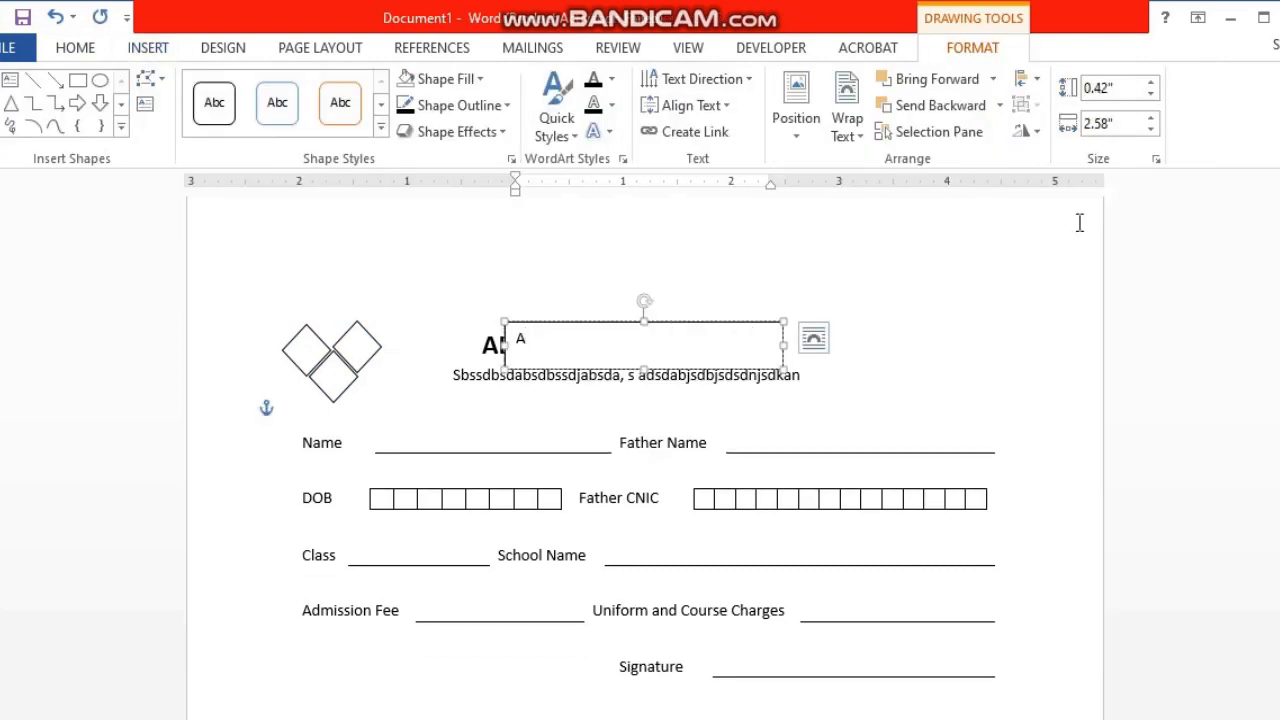
left_click_drag(783, 346, 557, 346)
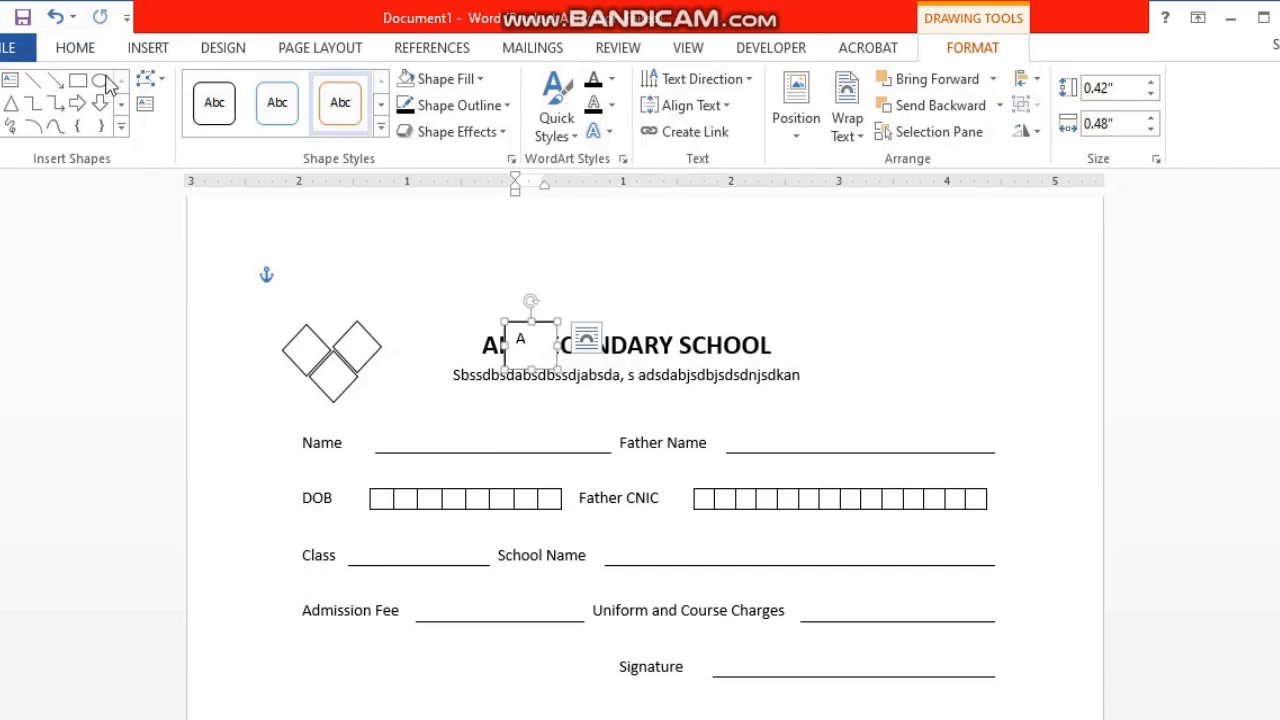
- Enlarge the letter "A" in the text box to 18 pt and make it bold
left_click(90, 50)
left_click(319, 89)
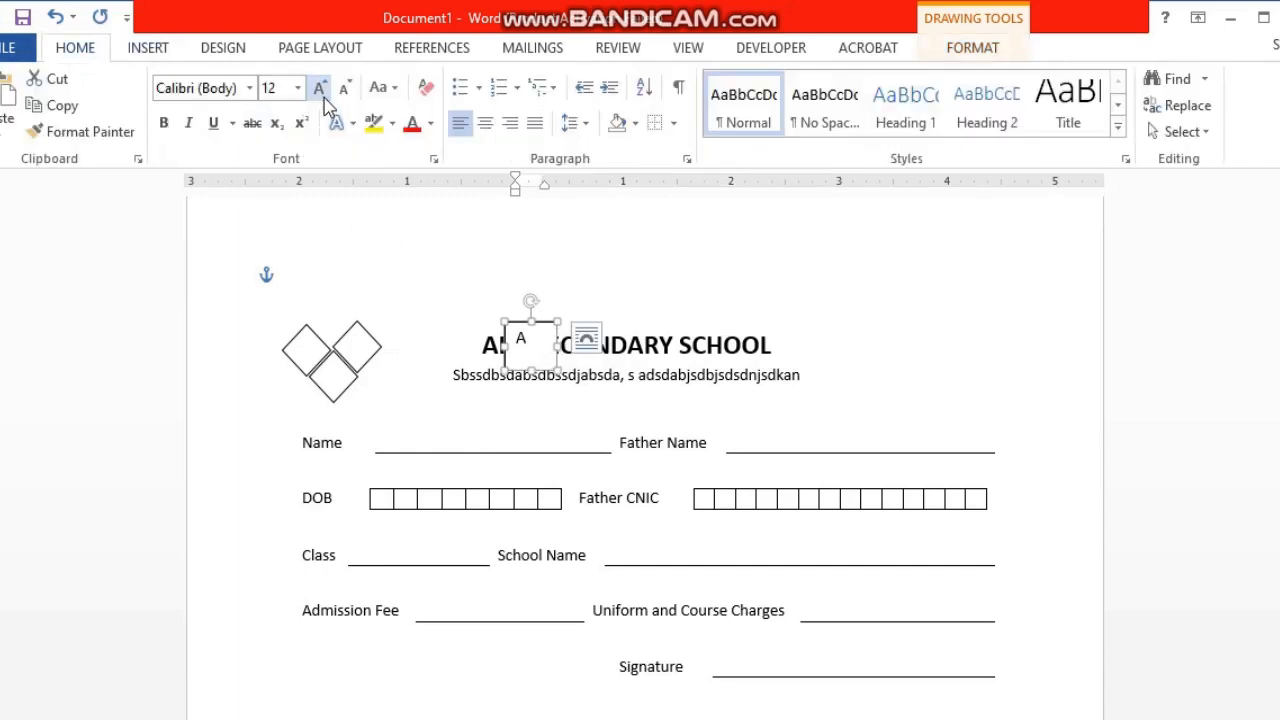
left_click(319, 89)
left_click(319, 89)
left_click(319, 89)
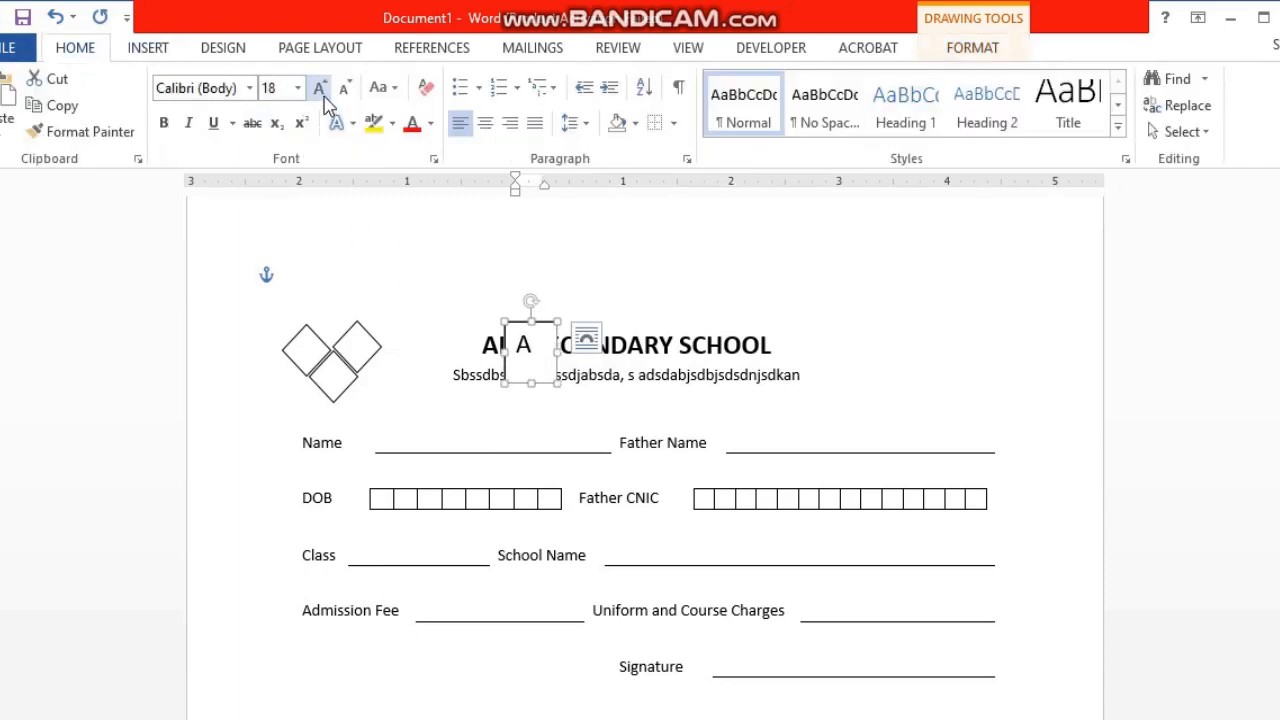
left_click(164, 122)
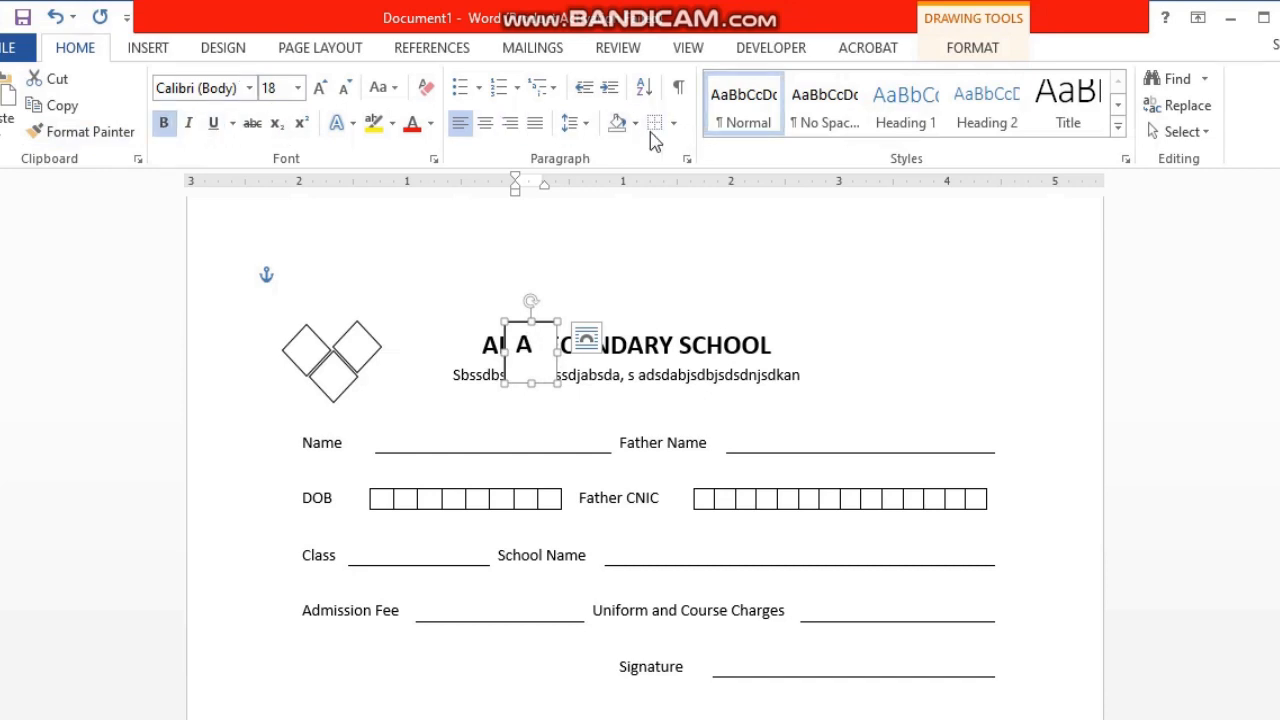
- Remove the fill and outline of the "A" text box and move it onto the upper-left diamond
left_click(545, 325)
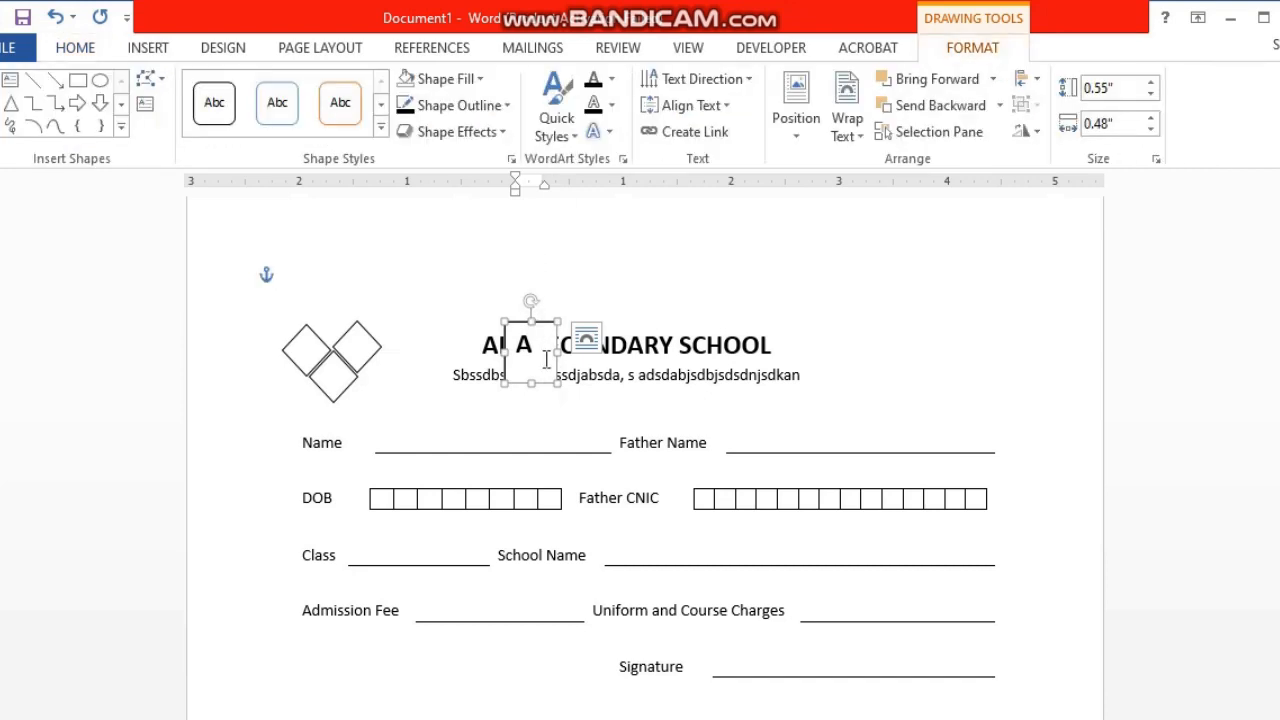
left_click(440, 80)
left_click(455, 280)
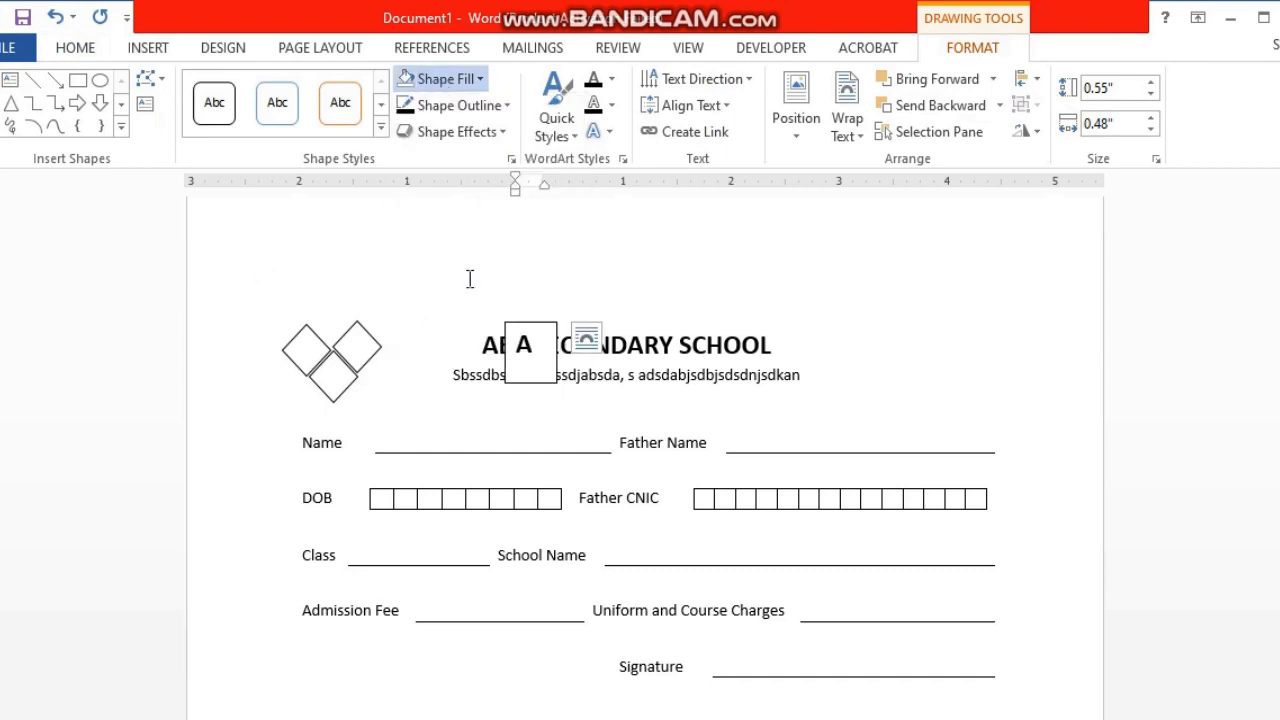
left_click(465, 110)
left_click(470, 307)
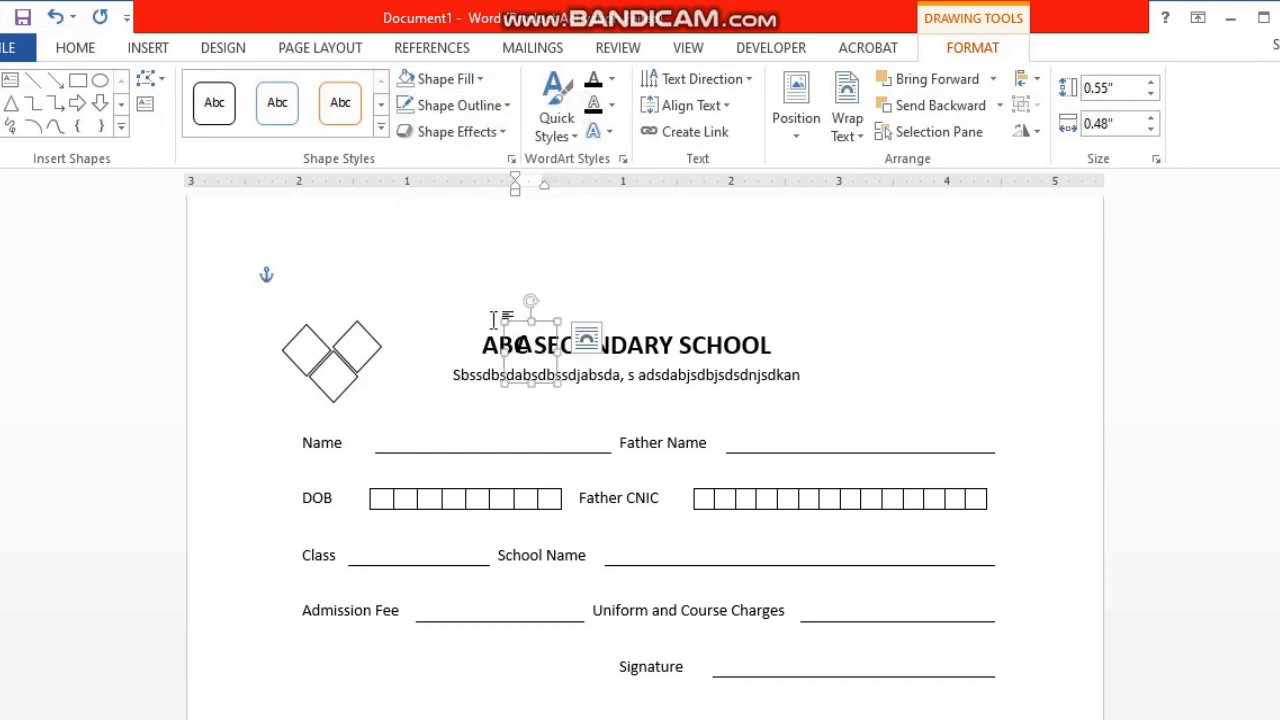
left_click_drag(512, 320, 283, 320)
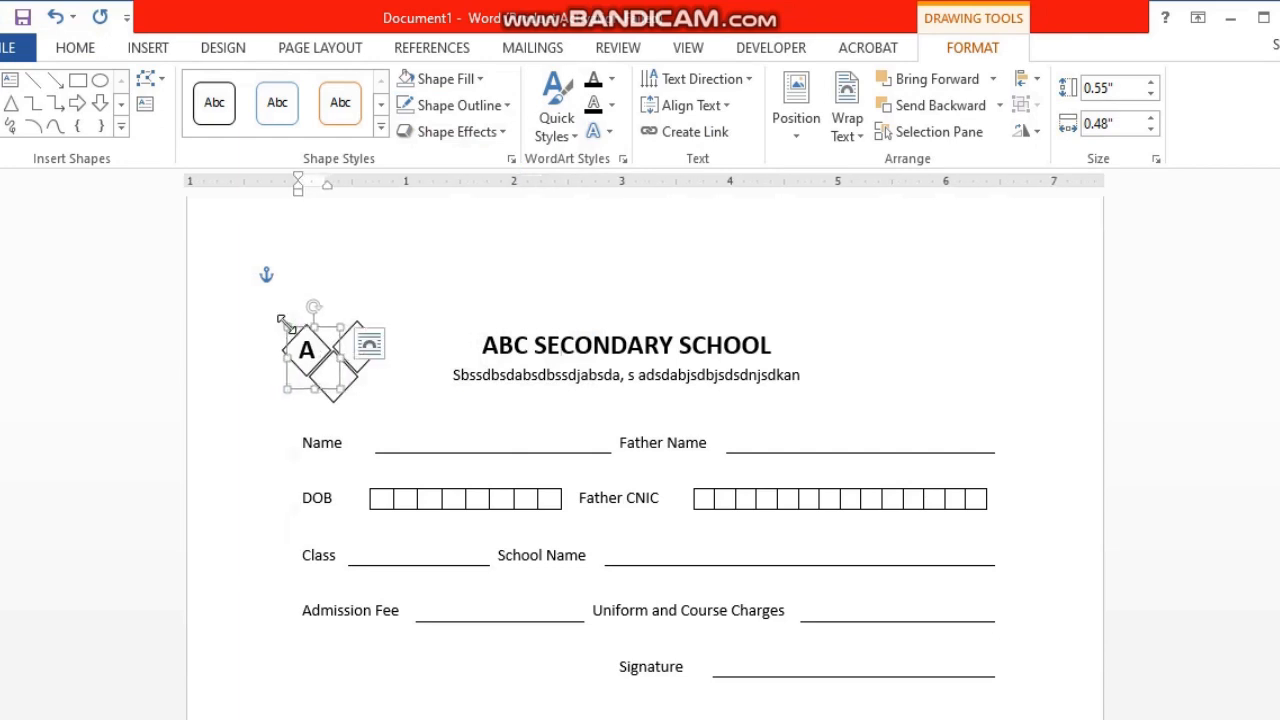
- Paste a copy of the "A" text box and position its letter inside the upper-right diamond
key("ctrl+v")
key("Right")
key("Right")
key("Right")
key("Right")
key("Right")
key("Right")
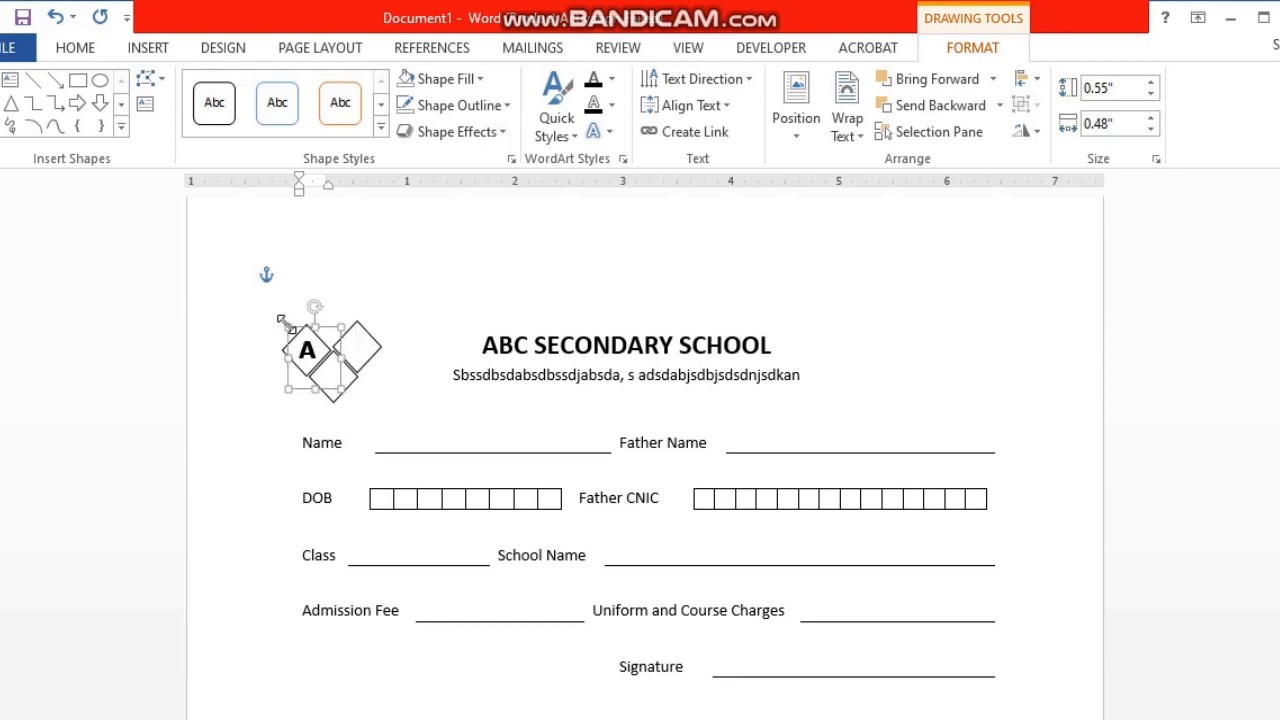
key("Left")
key("Left")
key("Left")
key("Left")
key("Left")
key("Left")
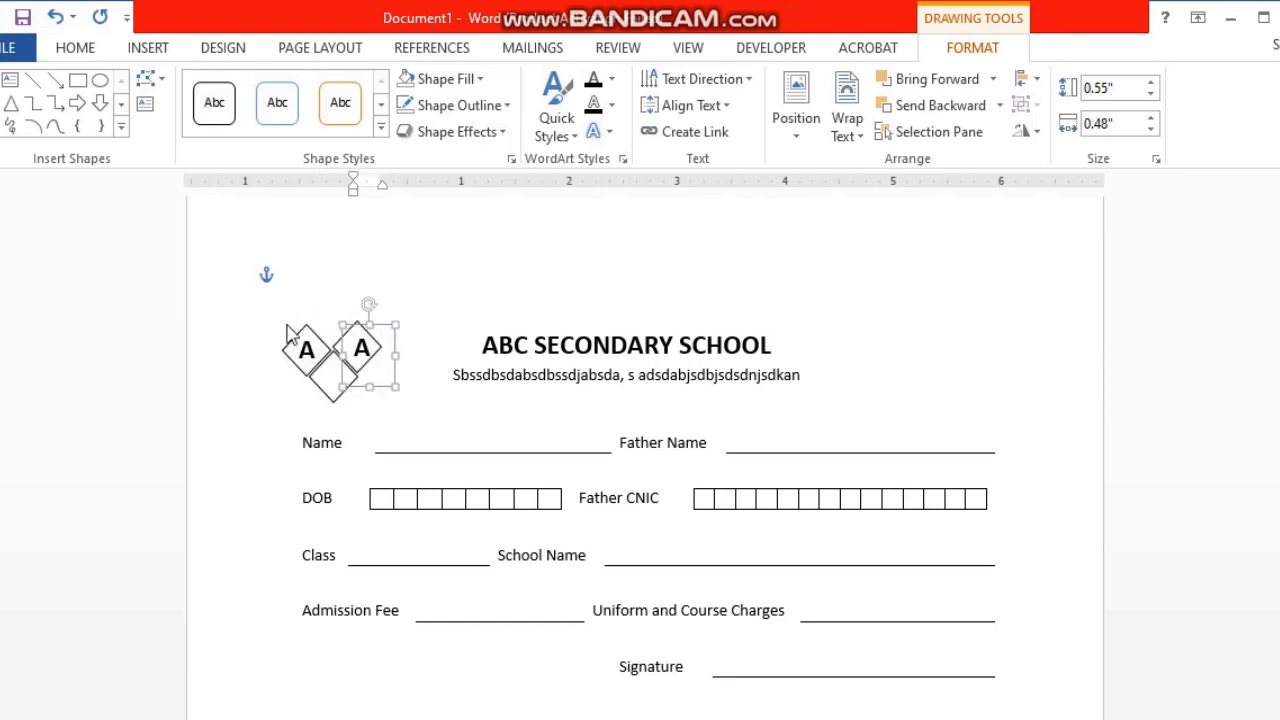
- Paste another copy of the "A" text box and nudge its letter down and left into the lower diamond
key("ctrl+v")
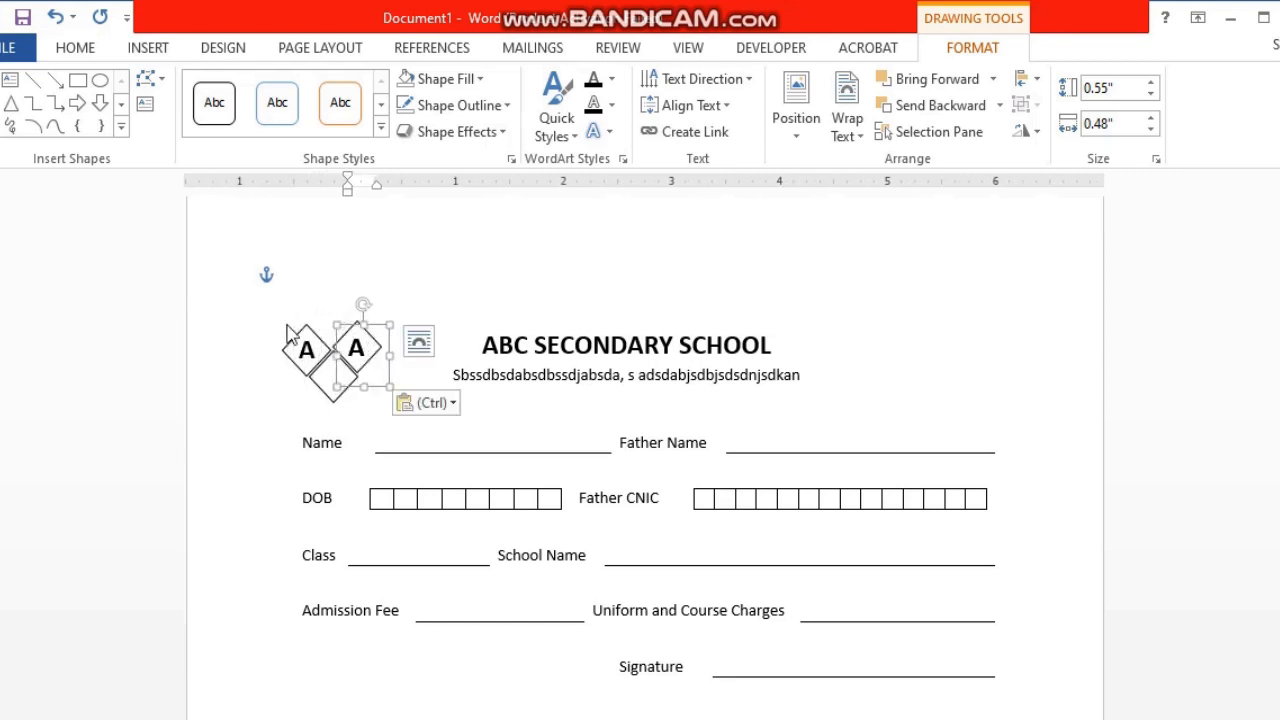
key("Down")
key("Down")
key("Down")
key("Down")
key("Down")
key("Down")
key("Down")
key("Down")
key("Left")
key("Left")
key("Left")
key("Left")
key("Left")
key("Left")
key("Left")
key("Left")
key("Left")
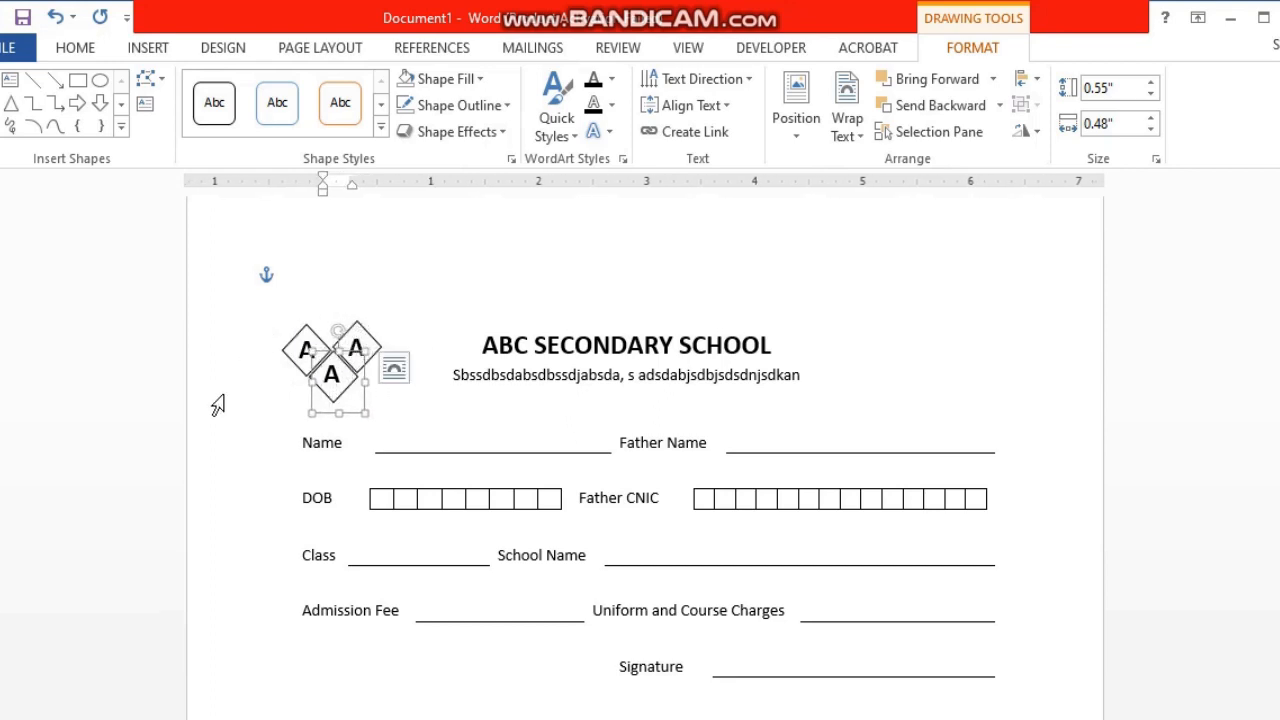
- Replace the letter in the lower diamond with "B"
double_click(341, 375)
left_click(338, 376)
double_click(331, 375)
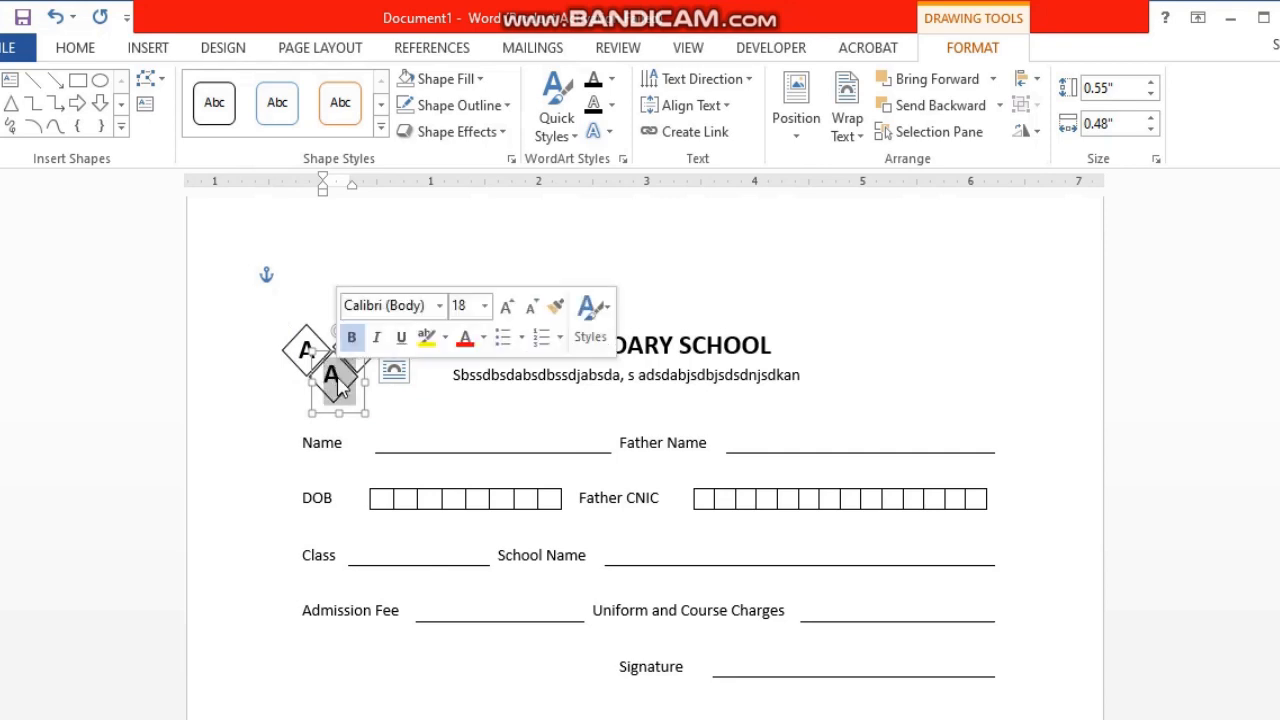
type("b")
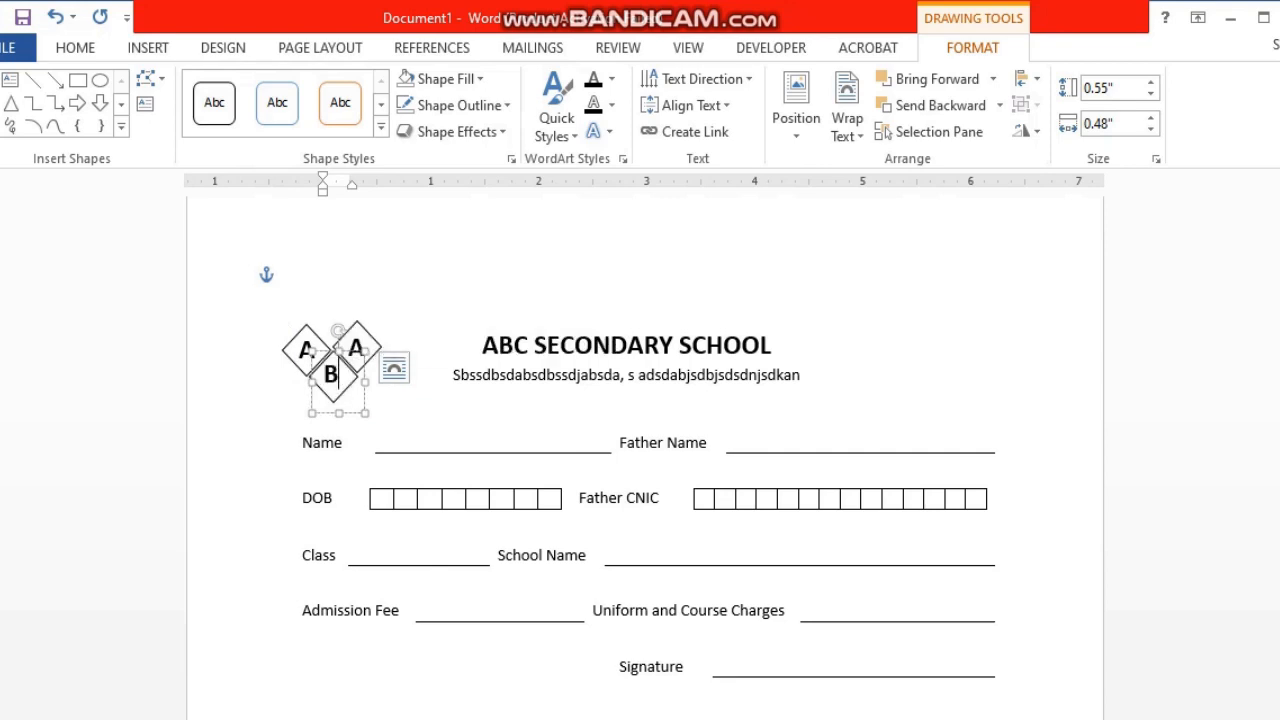
- Replace the letter in the upper-right diamond with "C"
left_click(441, 312)
left_click(356, 348)
double_click(356, 348)
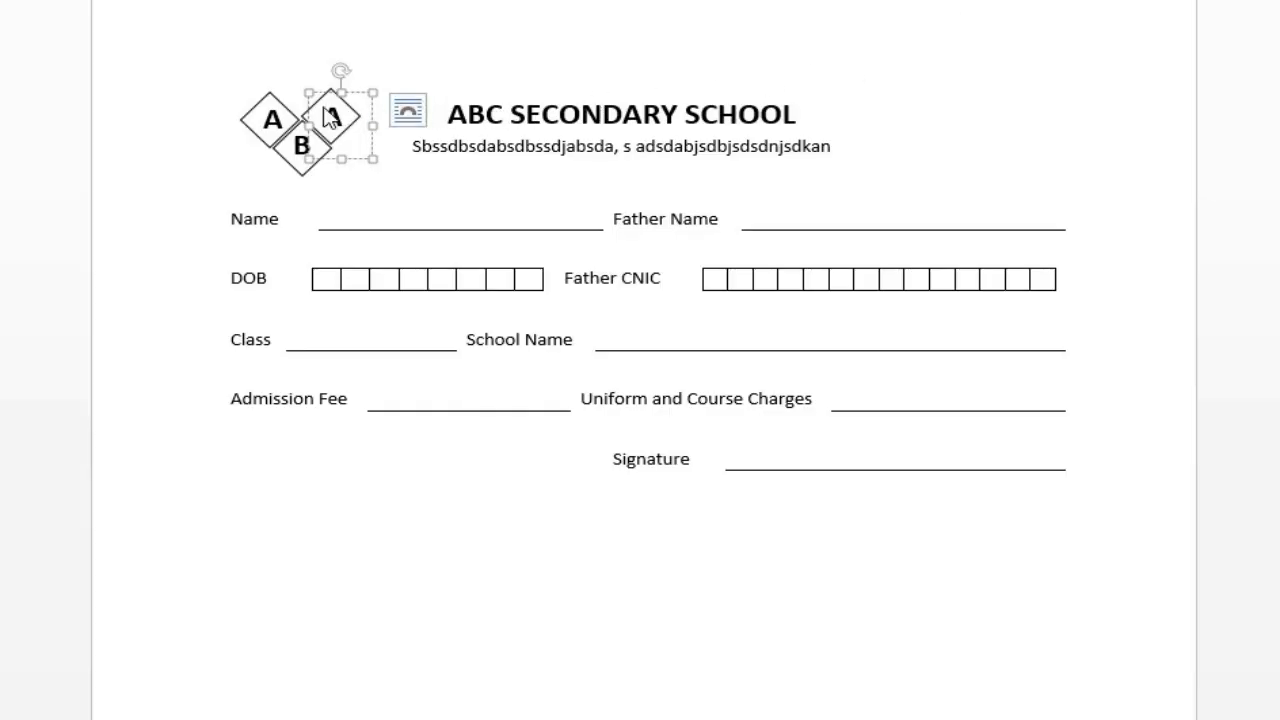
double_click(333, 119)
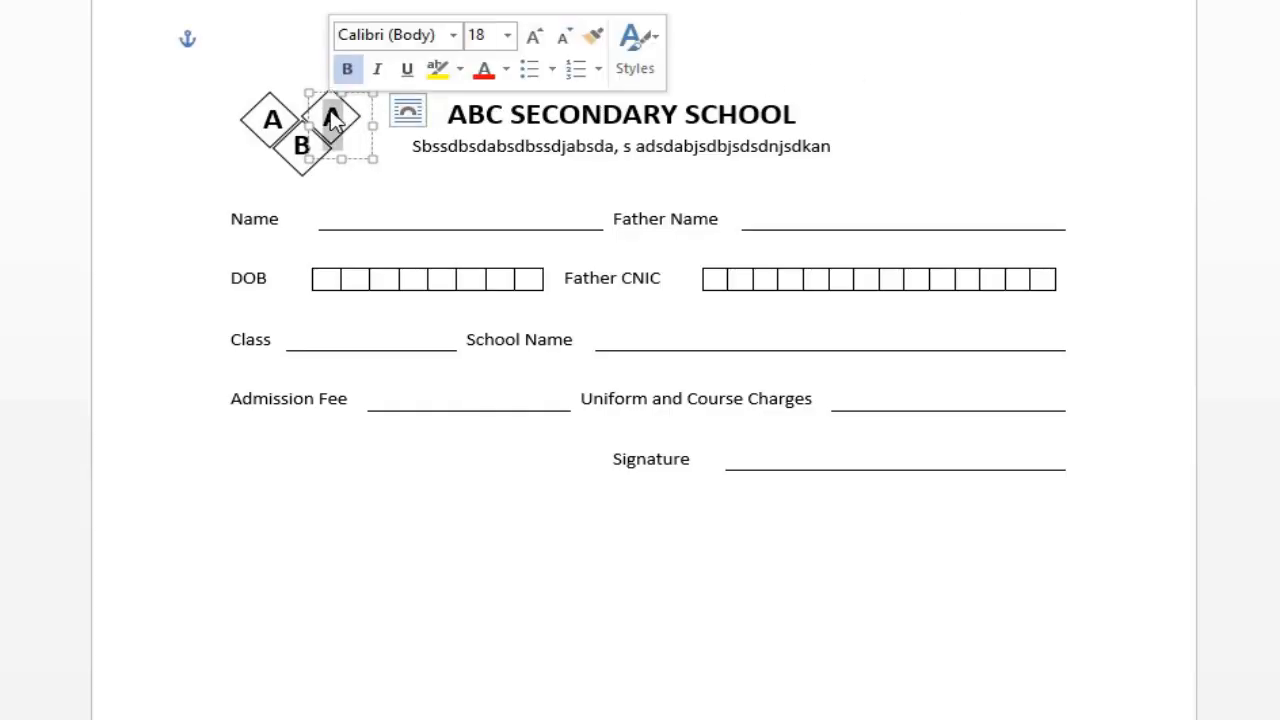
type("C")
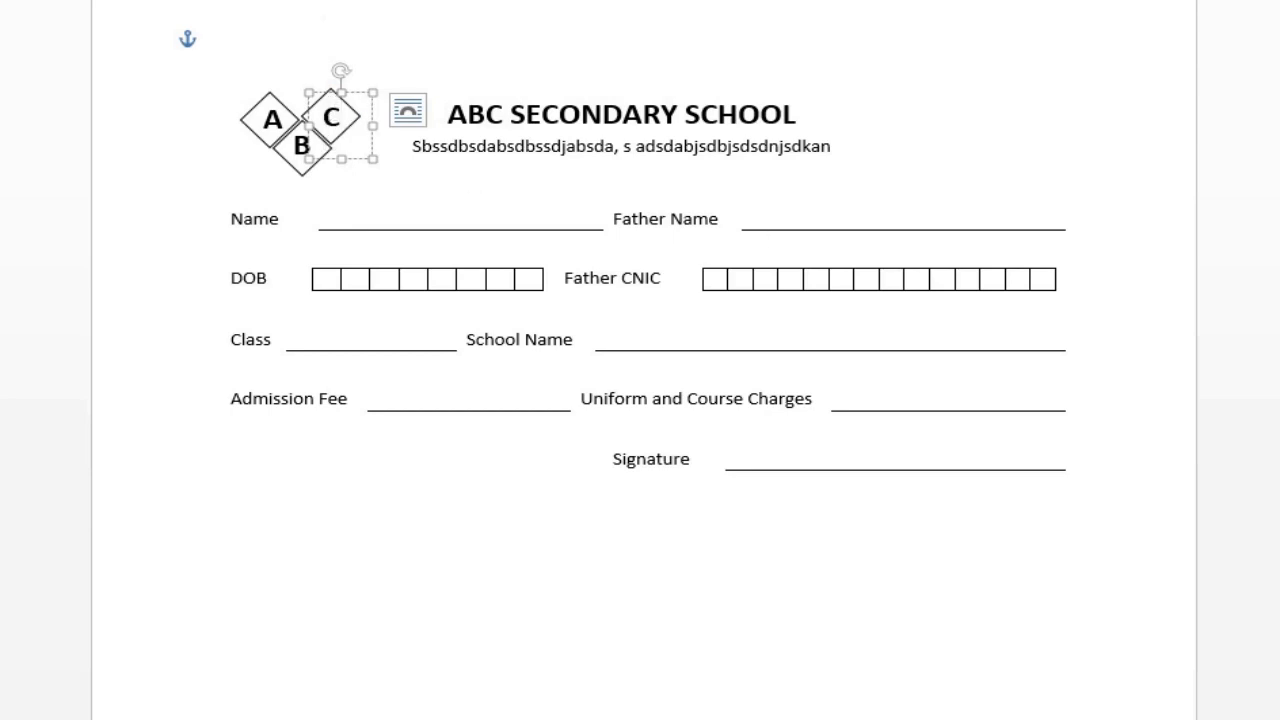